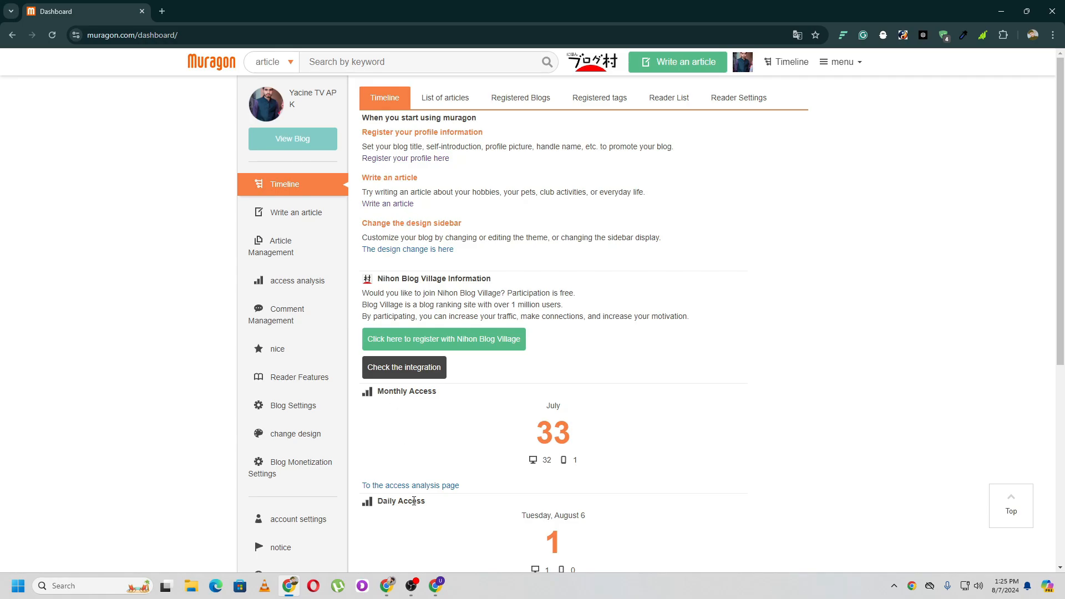
Switch to the other Chrome window showing Muragon's home page and open the free blog registration form.
{"action": "left_click", "coordinate": [437, 586]}
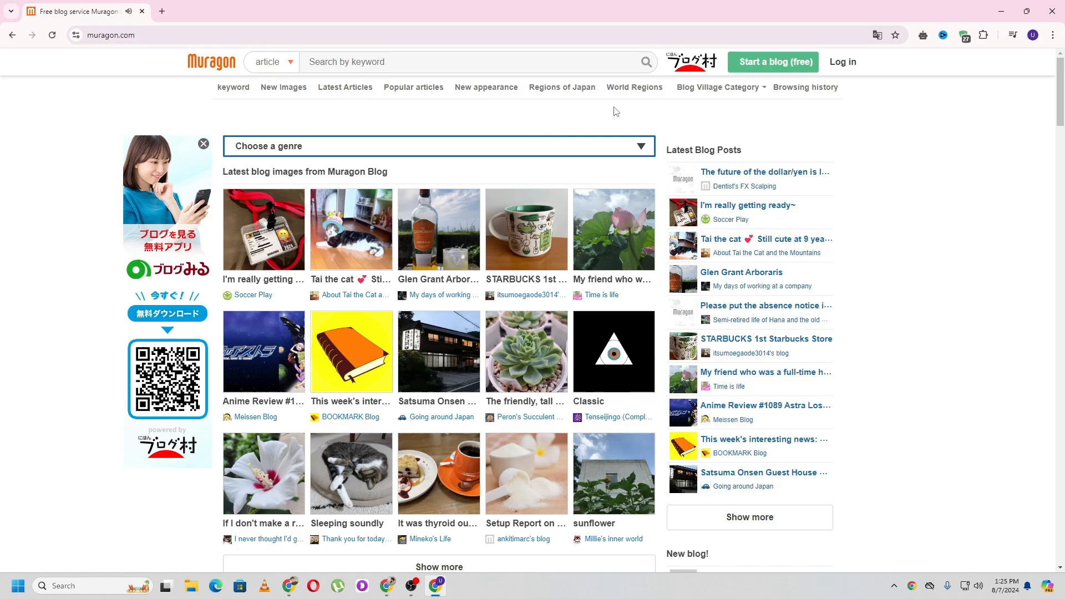
{"action": "left_click", "coordinate": [747, 87]}
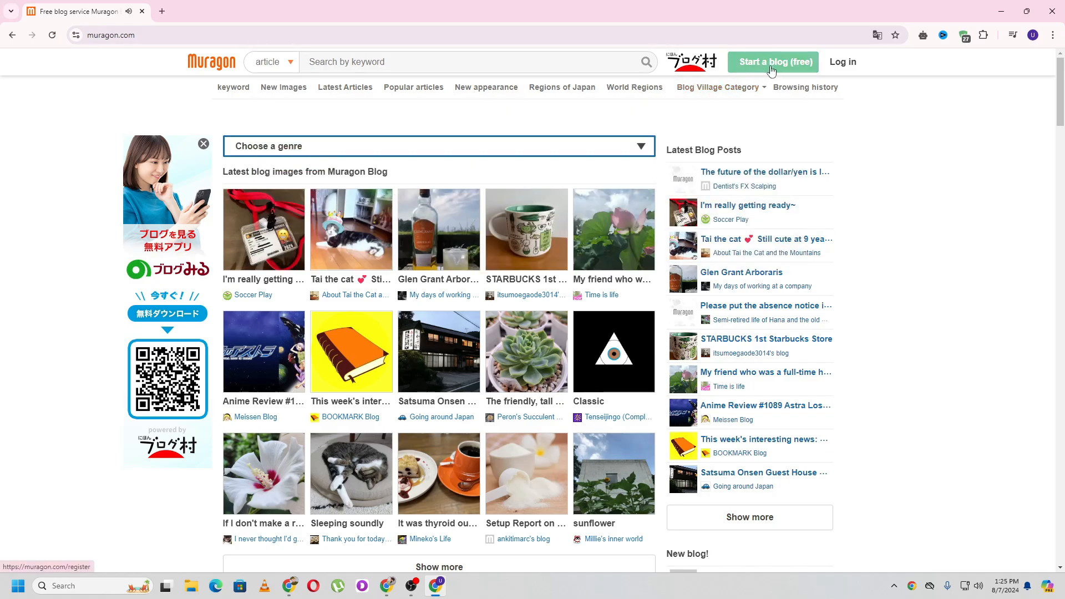
{"action": "left_click", "coordinate": [770, 64]}
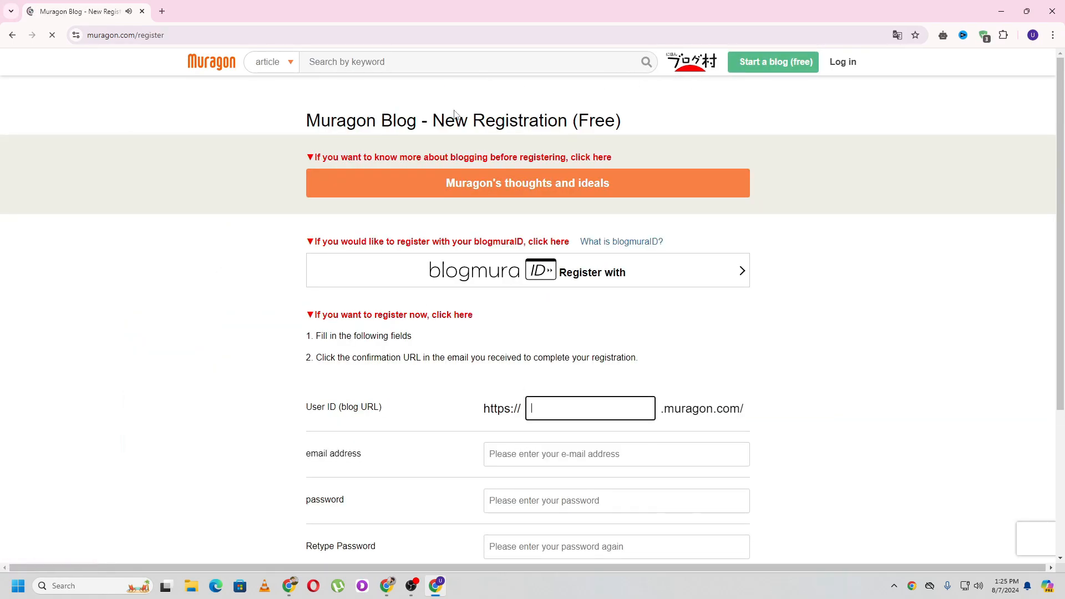
Enter cryptomania as the user ID for the blog URL and fill in the account's email address.
{"action": "scroll", "coordinate": [469, 178], "scroll_direction": "down", "scroll_amount": 3}
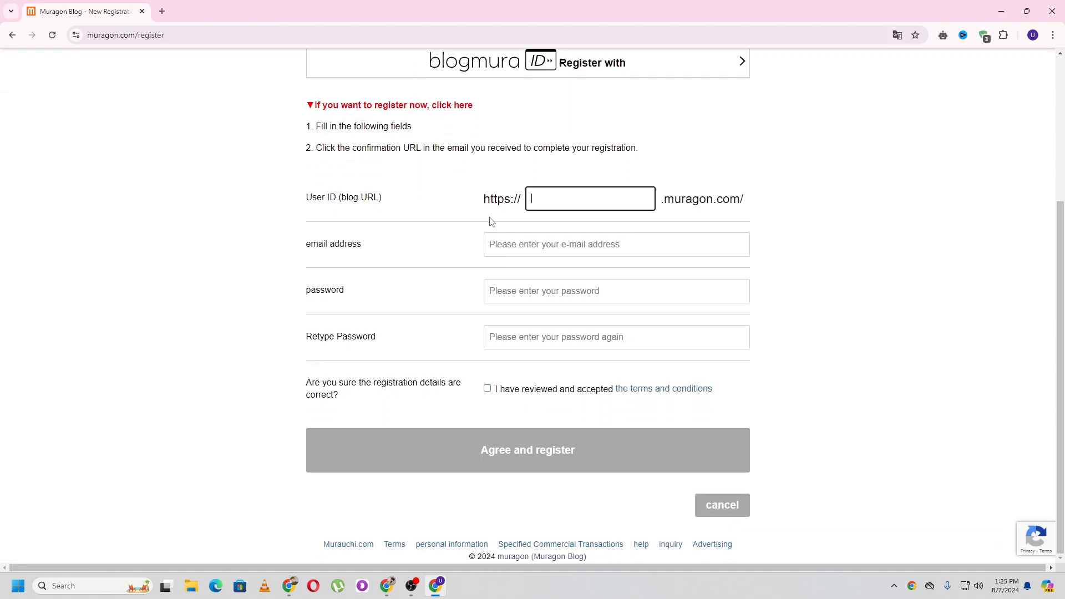
{"action": "scroll", "coordinate": [491, 148], "scroll_direction": "up", "scroll_amount": 2}
{"action": "scroll", "coordinate": [575, 243], "scroll_direction": "down", "scroll_amount": 3}
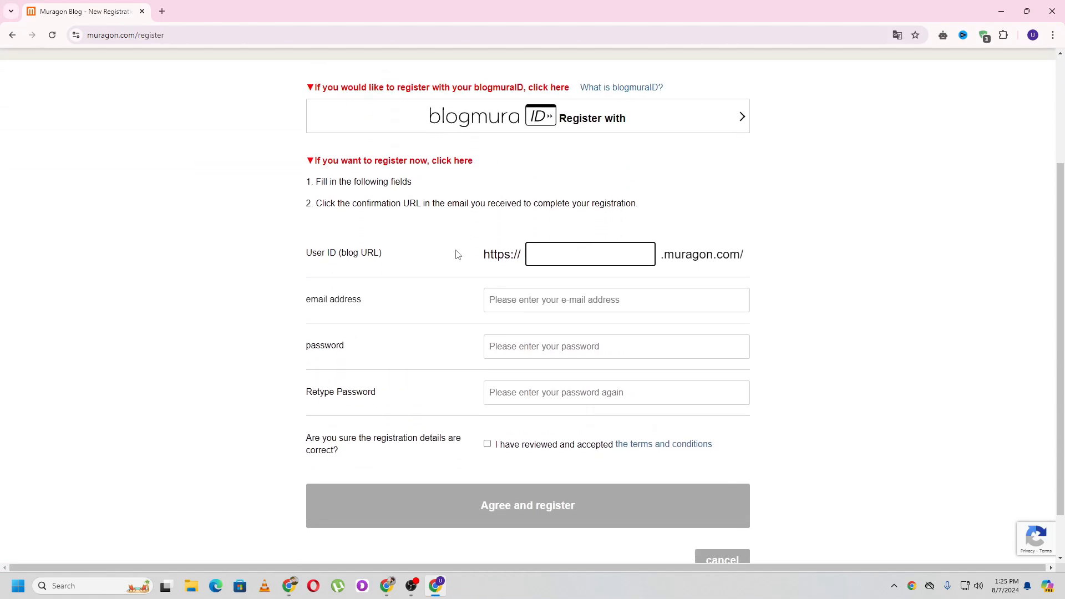
{"action": "scroll", "coordinate": [557, 256], "scroll_direction": "down", "scroll_amount": 1}
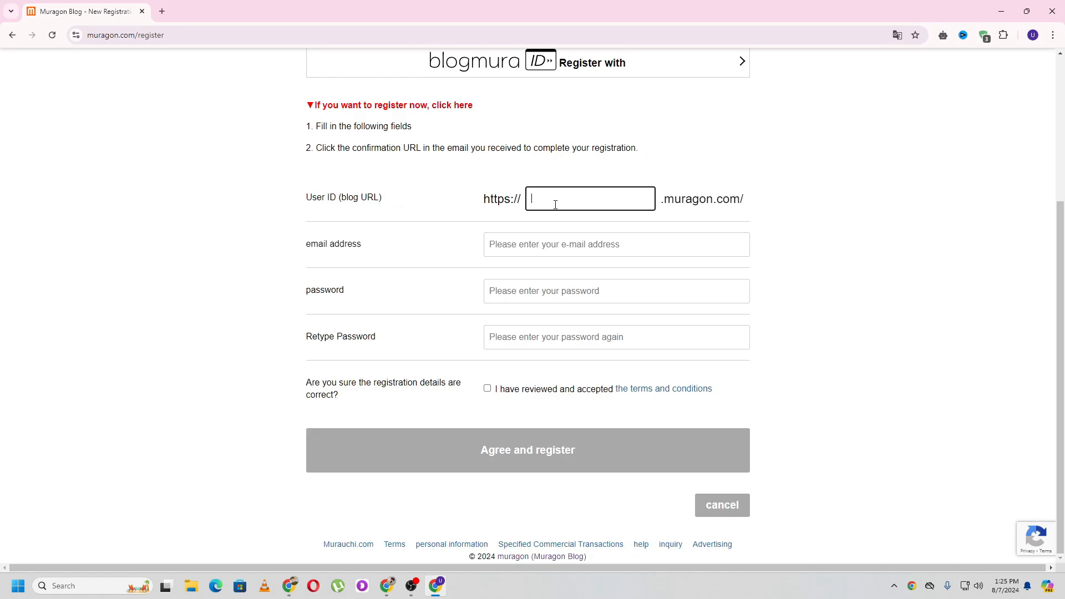
{"action": "type", "text": "cryptomania"}
{"action": "left_click", "coordinate": [556, 243]}
{"action": "left_click", "coordinate": [588, 277]}
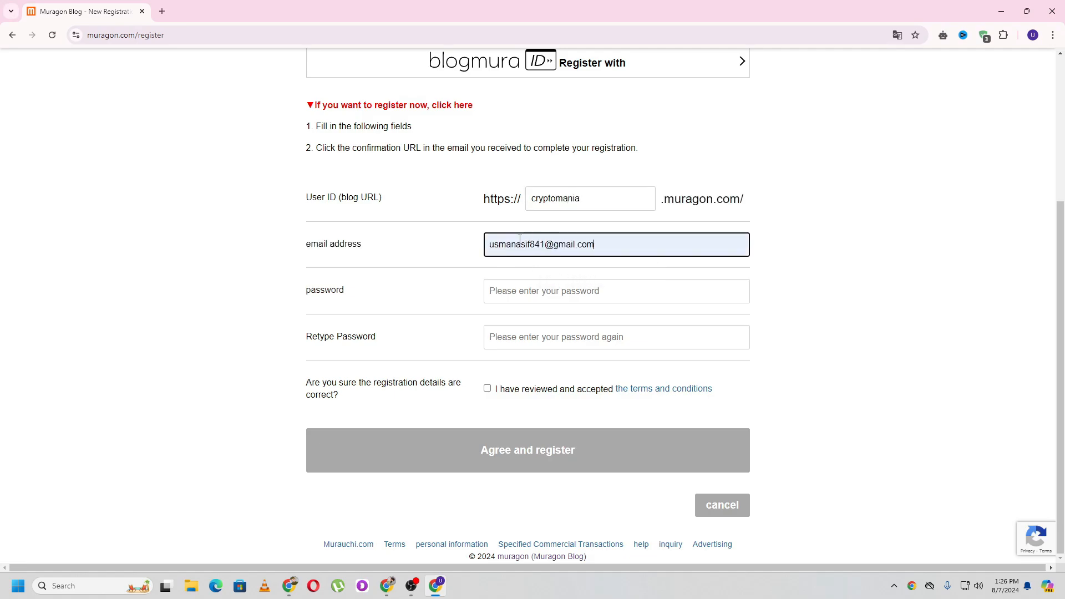
Enter the account password and repeat it in the Retype Password field.
{"action": "left_click", "coordinate": [541, 282]}
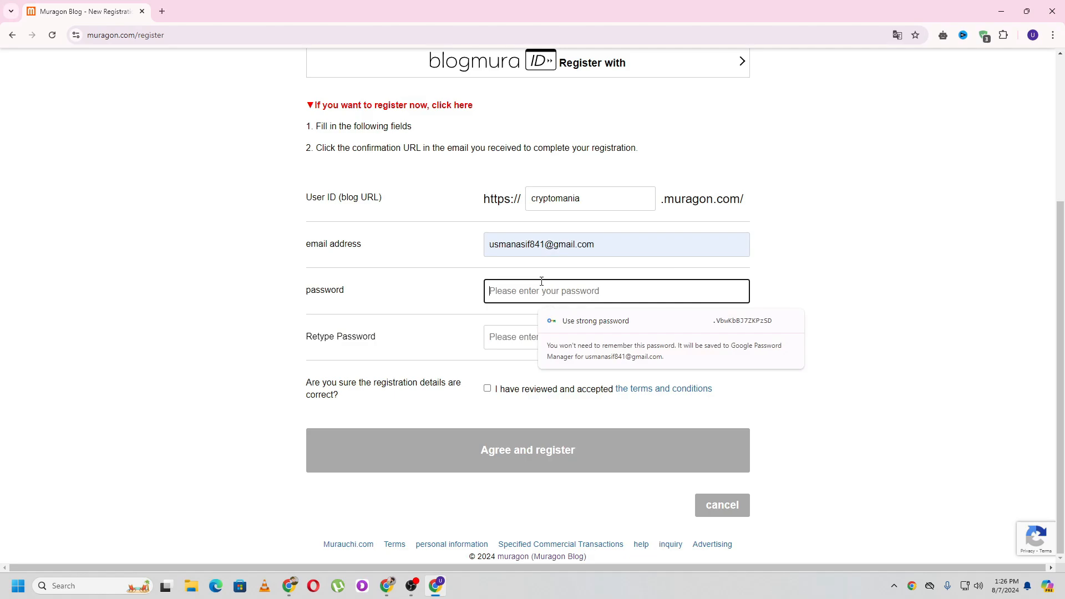
{"action": "type", "text": "•••••••••"}
{"action": "key", "text": "Tab"}
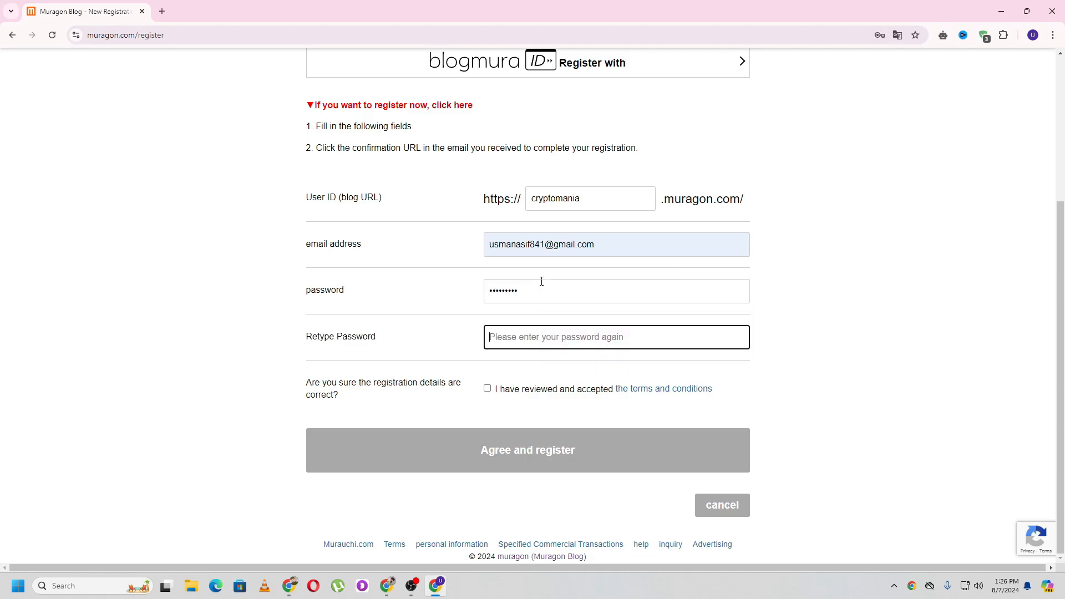
{"action": "type", "text": "•••••••"}
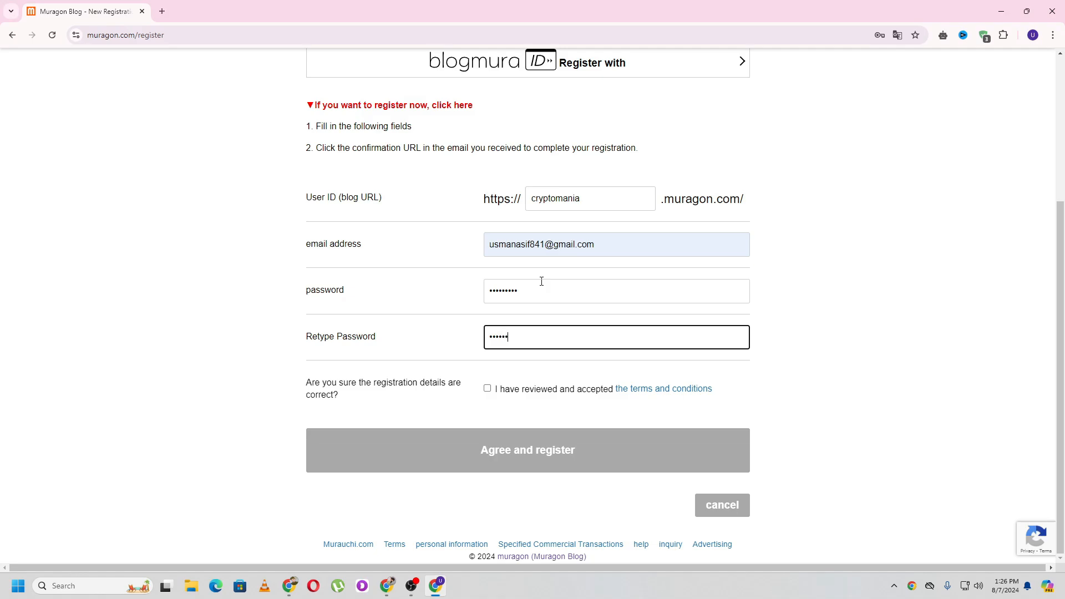
{"action": "type", "text": "••"}
{"action": "left_click", "coordinate": [511, 377]}
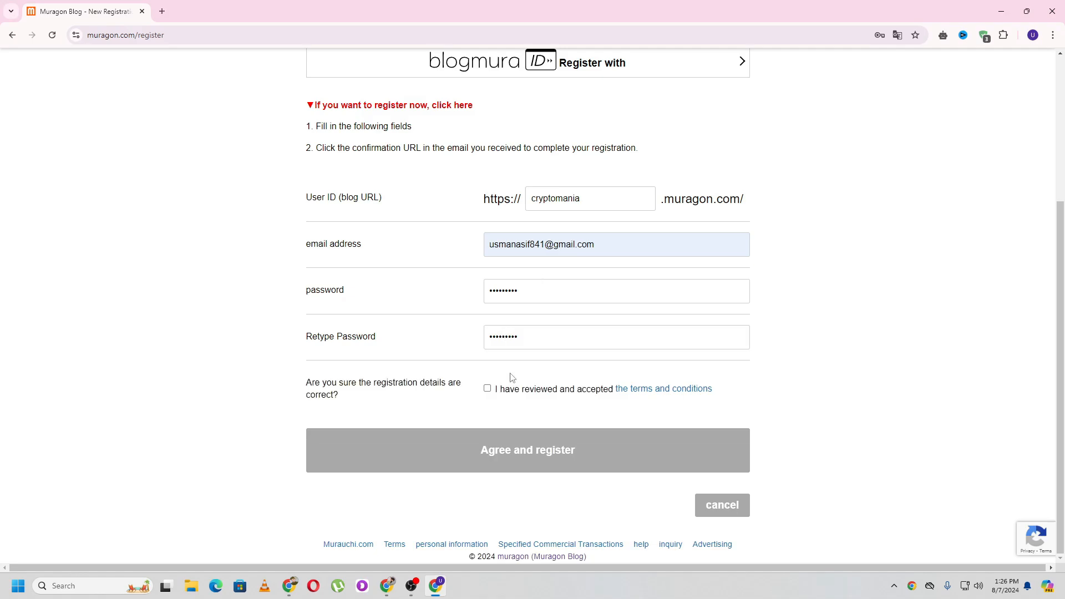
Accept the terms and conditions, submit the registration, and save the login in the browser's password manager.
{"action": "left_click", "coordinate": [487, 390]}
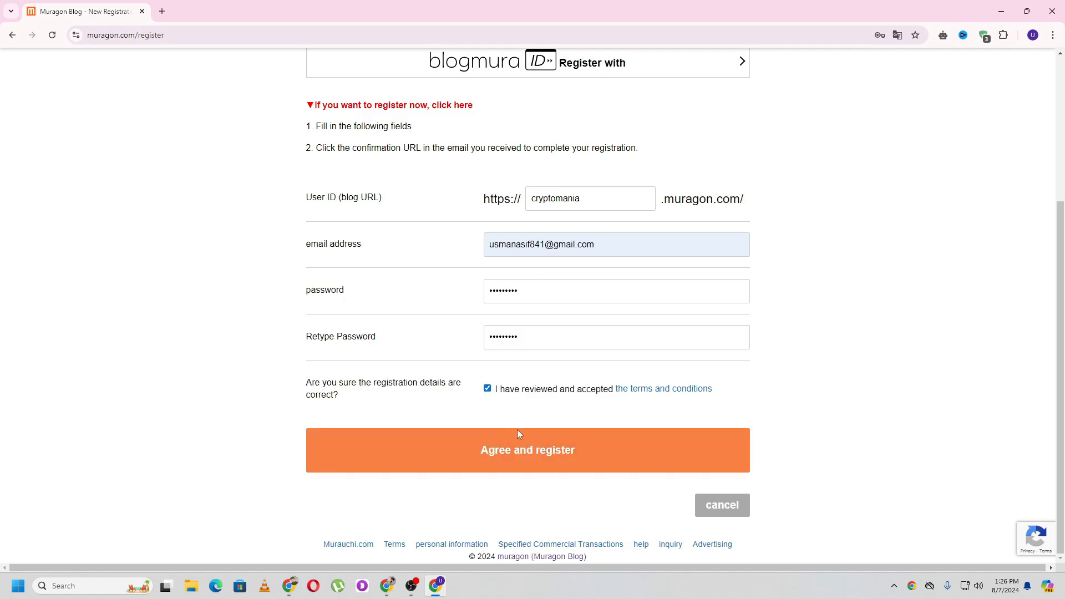
{"action": "left_click", "coordinate": [542, 455]}
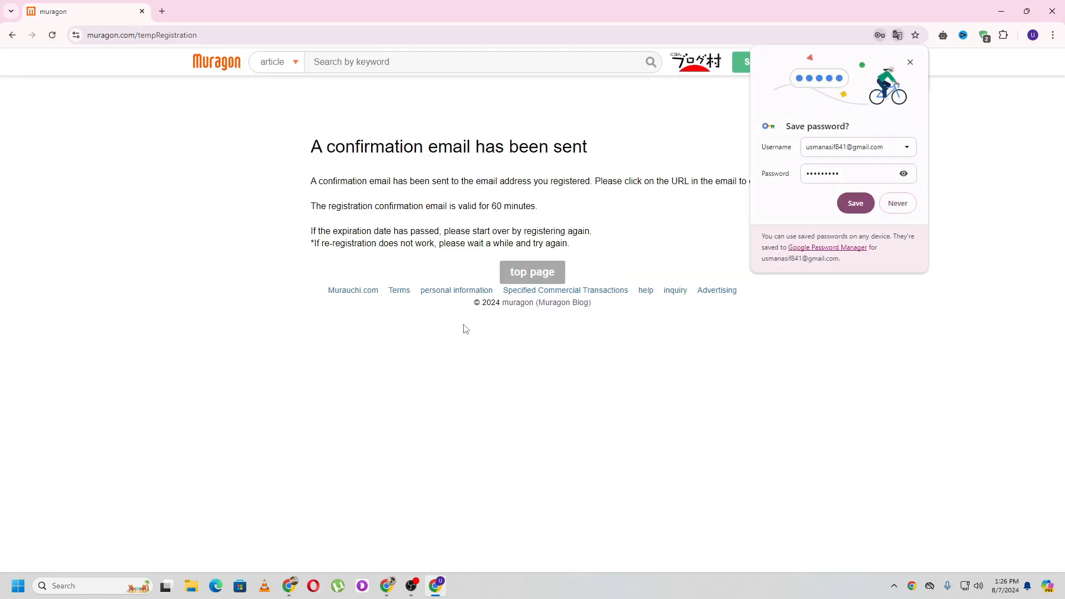
{"action": "left_click", "coordinate": [852, 205]}
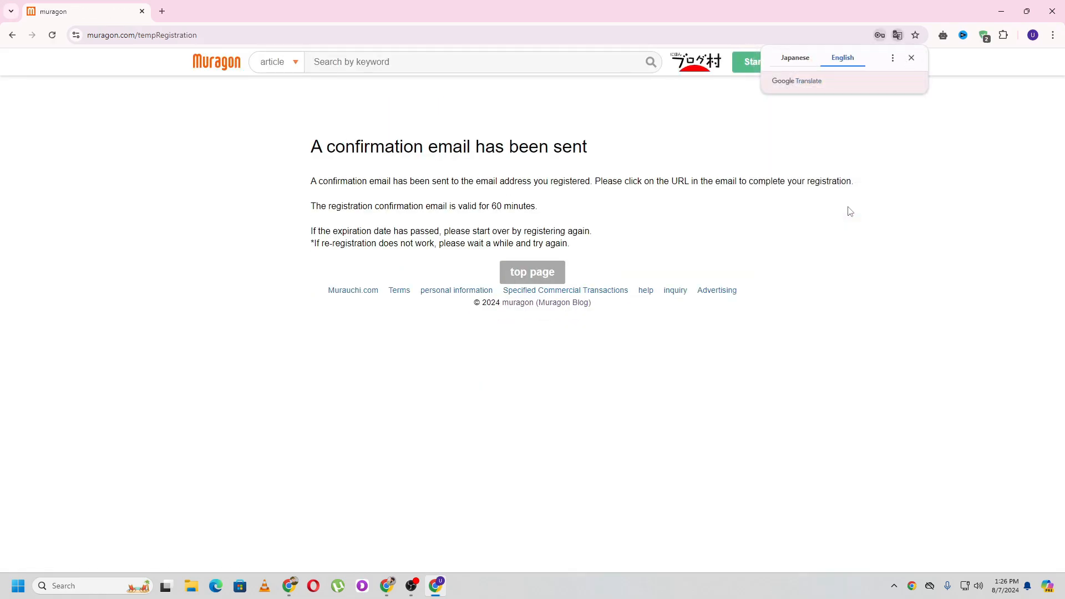
In Gmail in a new tab, translate Muragon's temporary registration email into English and follow its confirmation link.
{"action": "left_click", "coordinate": [162, 12]}
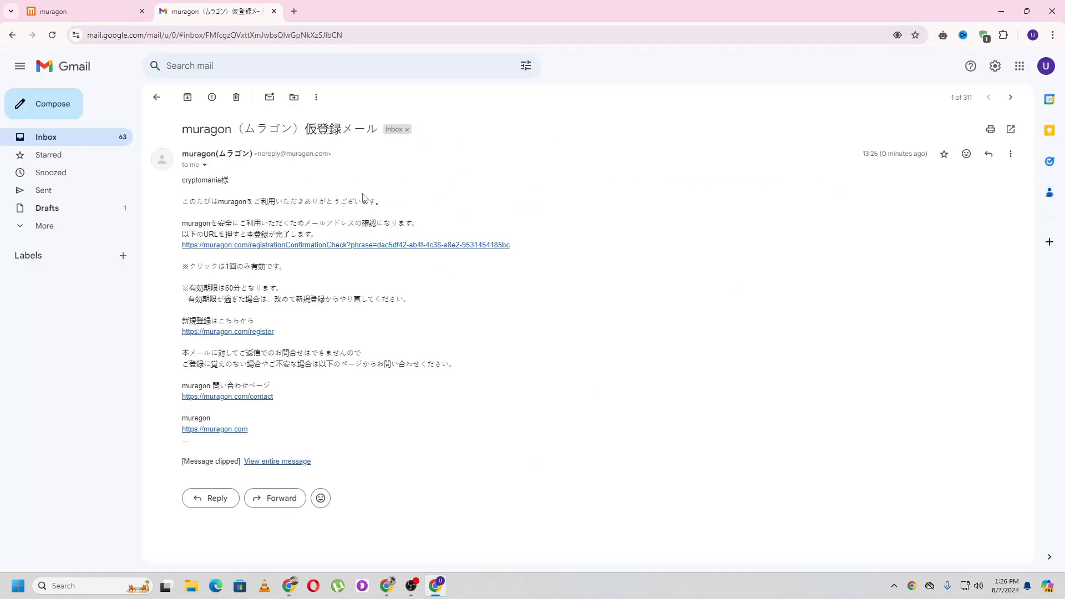
{"action": "right_click", "coordinate": [253, 173]}
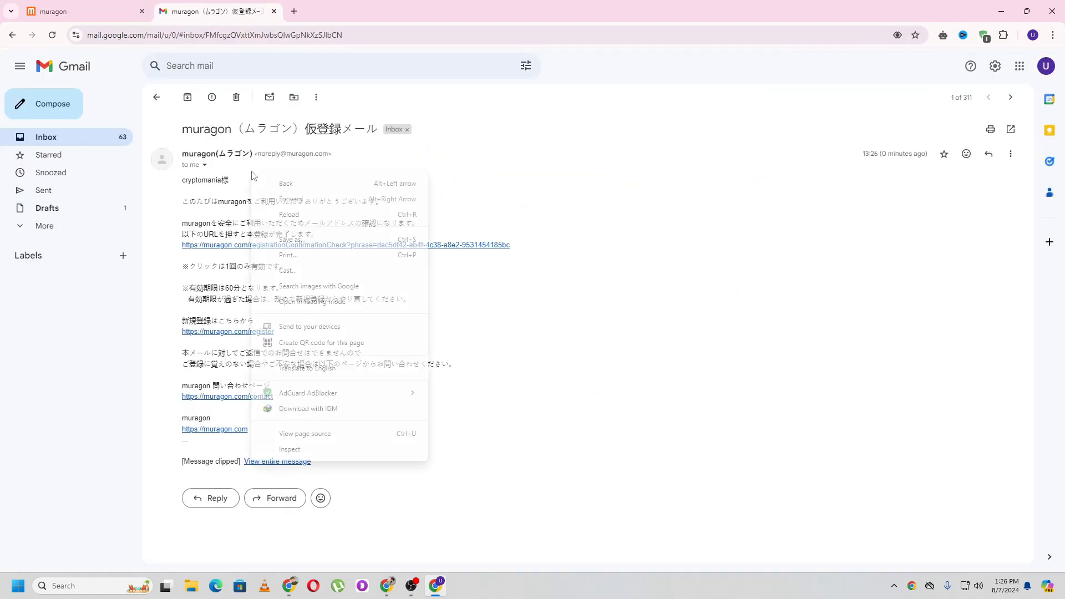
{"action": "left_click", "coordinate": [304, 368]}
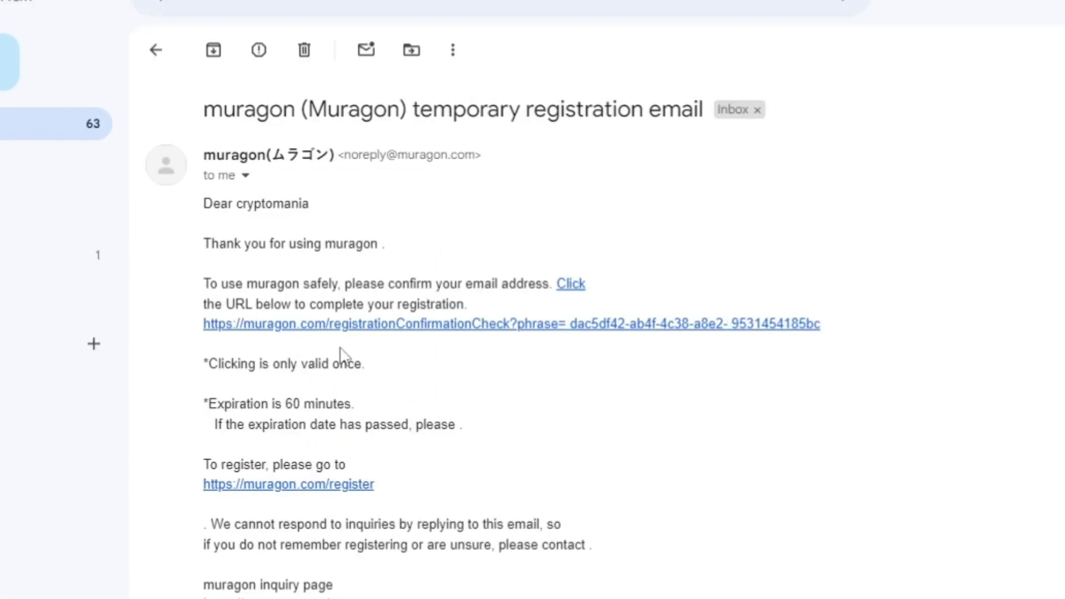
{"action": "left_click", "coordinate": [411, 332]}
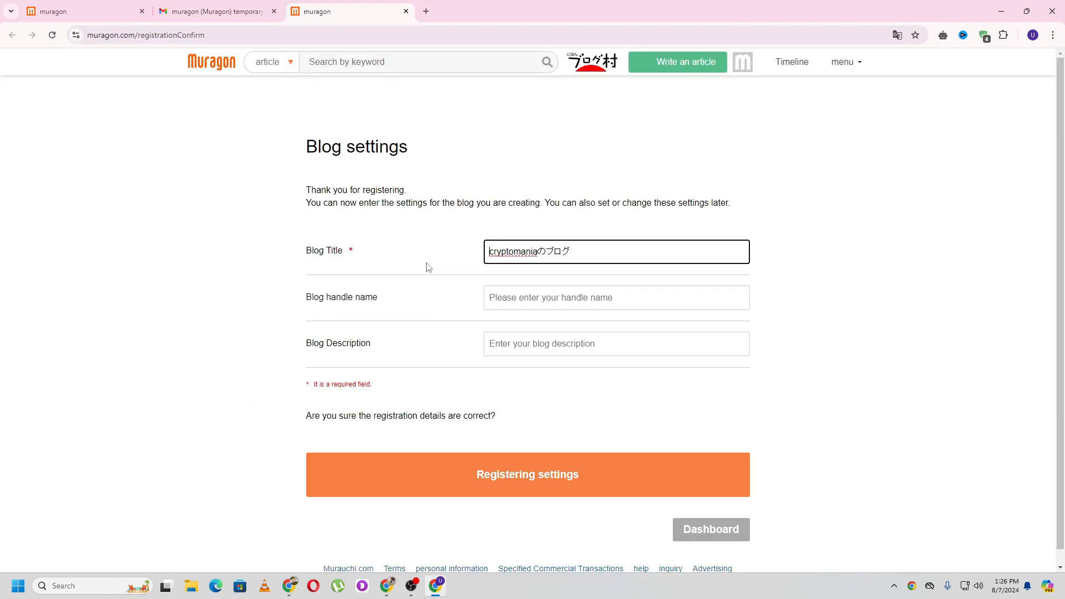
Replace the blog title with Crypto Mania and fill in the owner's name as the blog handle name.
{"action": "triple_click", "coordinate": [554, 259]}
{"action": "type", "text": "Crypto Mania"}
{"action": "key", "text": "Tab"}
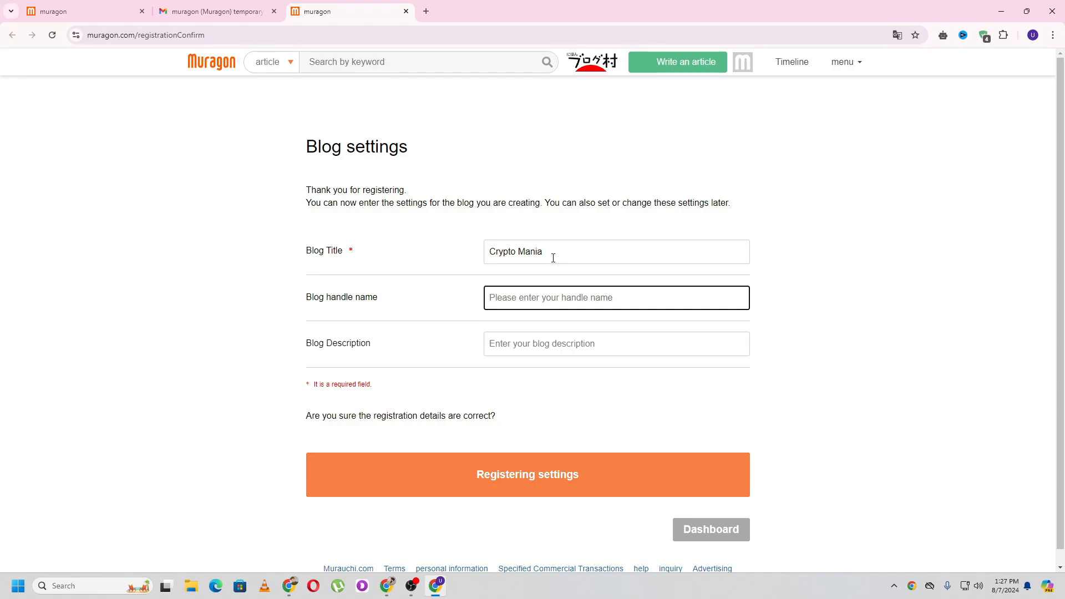
{"action": "type", "text": "Usman "}
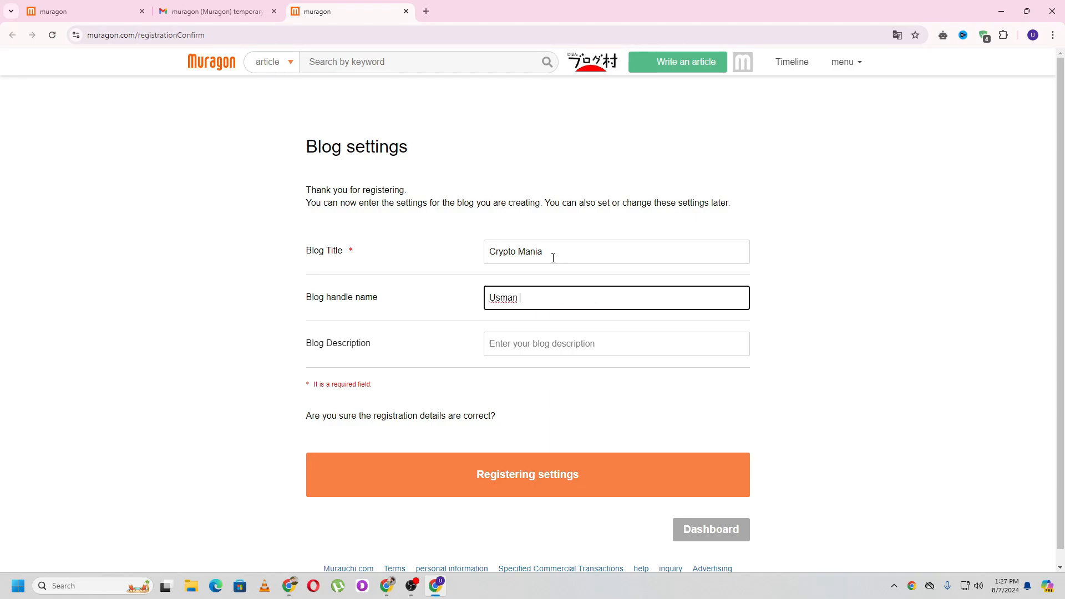
{"action": "type", "text": "Raza"}
{"action": "key", "text": "Tab"}
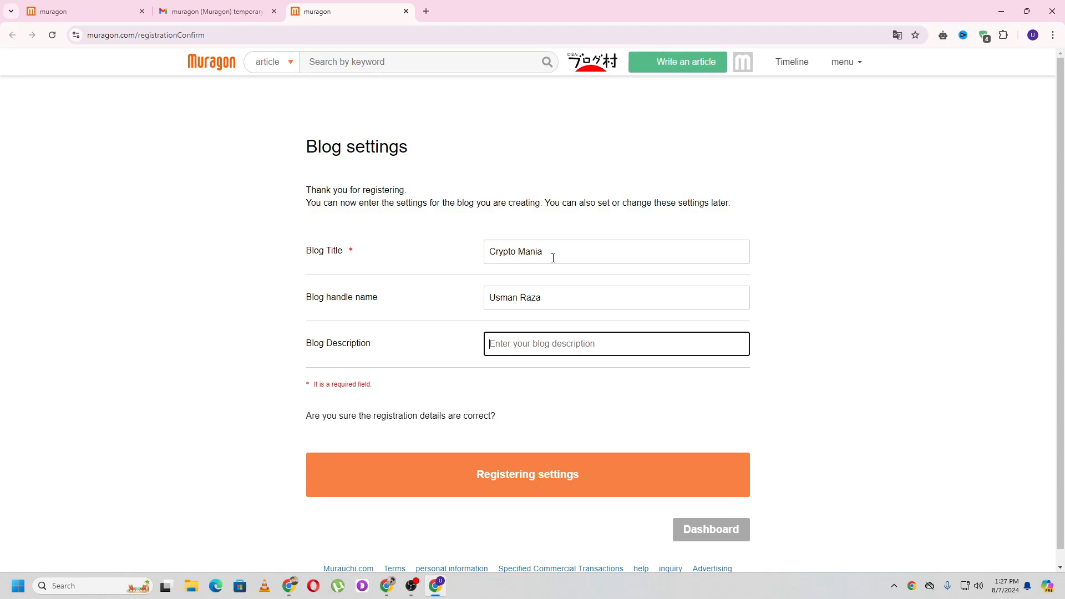
Paste the blog description "Cryptomania is the official site on which you can get info about crypto." and register the settings.
{"action": "key", "text": "ctrl+v"}
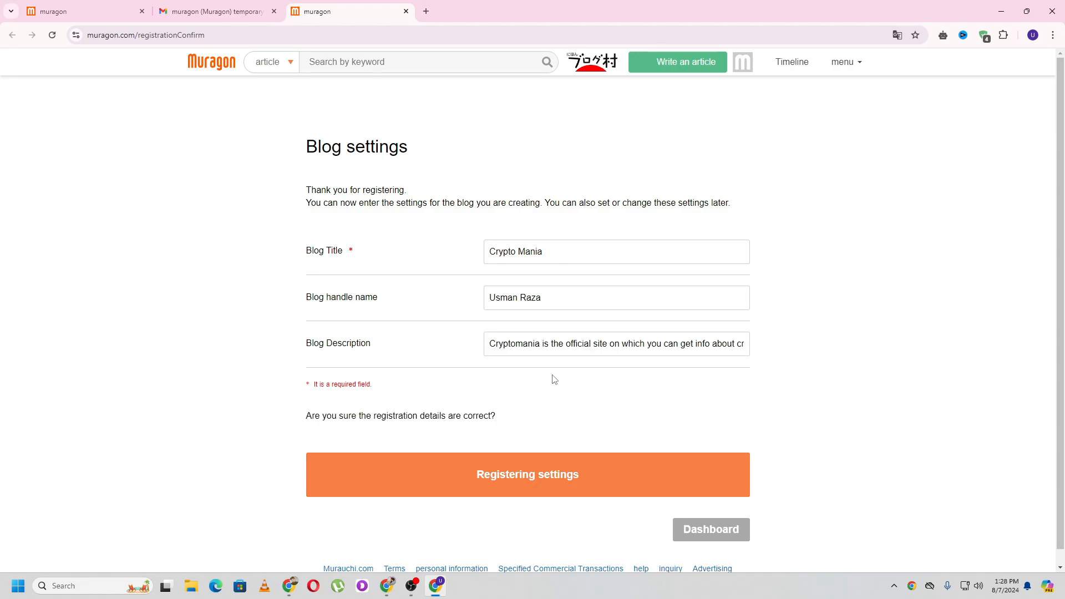
{"action": "left_click", "coordinate": [539, 484]}
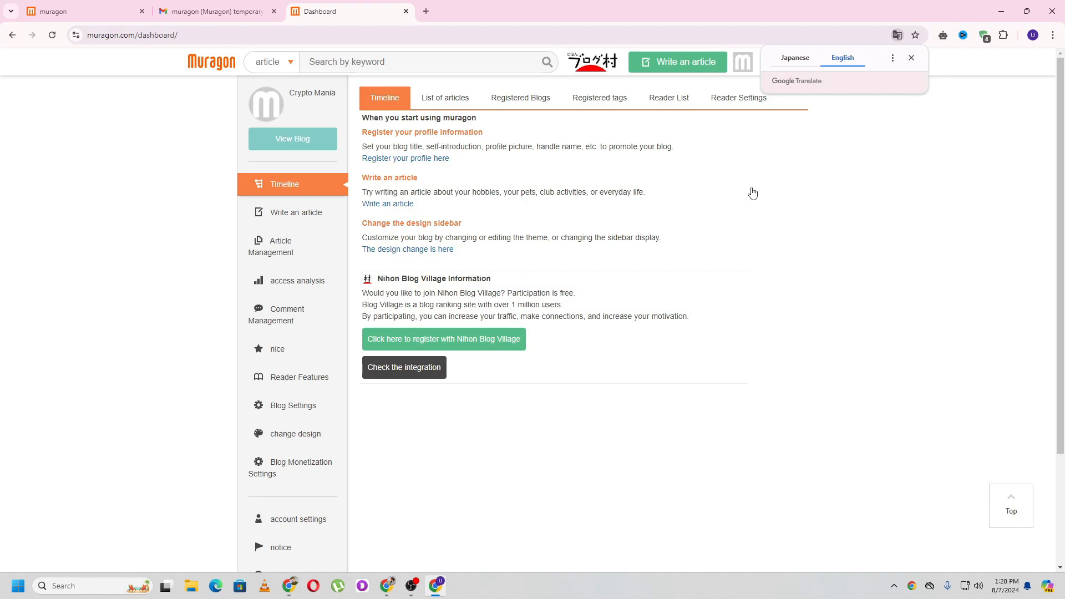
{"action": "left_click", "coordinate": [877, 160]}
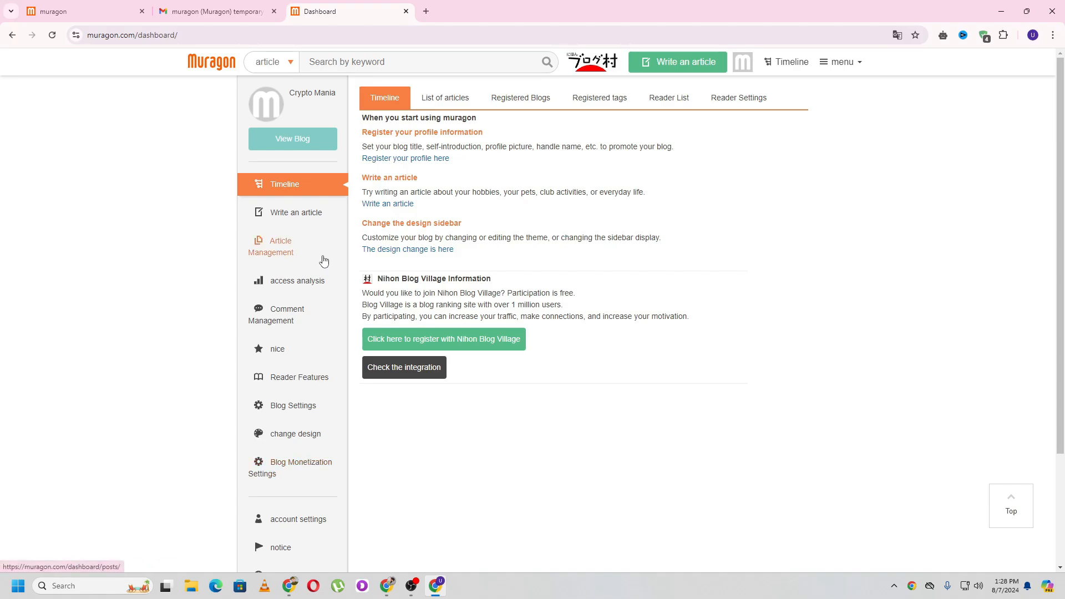
In the blog's basic configuration, upload the black-and-white "A" logo as the profile image.
{"action": "scroll", "coordinate": [323, 261], "scroll_direction": "down", "scroll_amount": 1}
{"action": "left_click", "coordinate": [319, 345]}
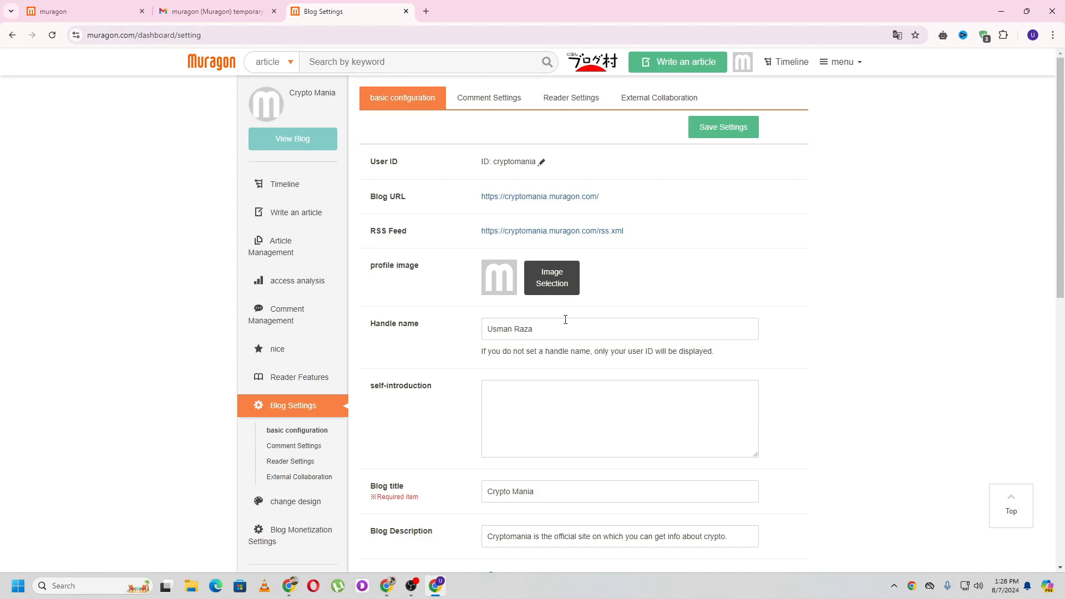
{"action": "scroll", "coordinate": [565, 319], "scroll_direction": "down", "scroll_amount": 1}
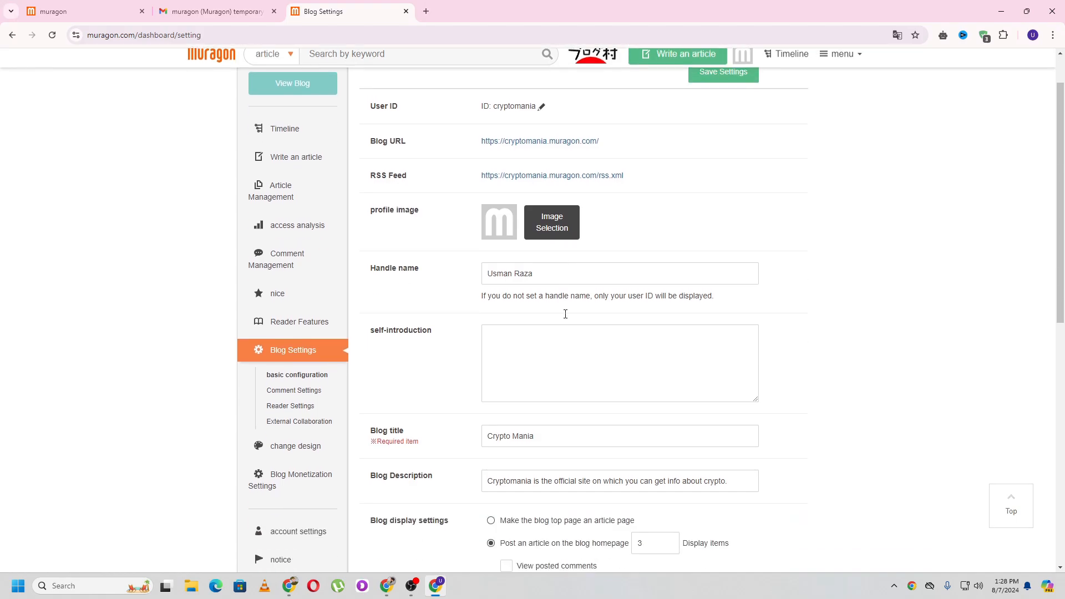
{"action": "left_click", "coordinate": [547, 229]}
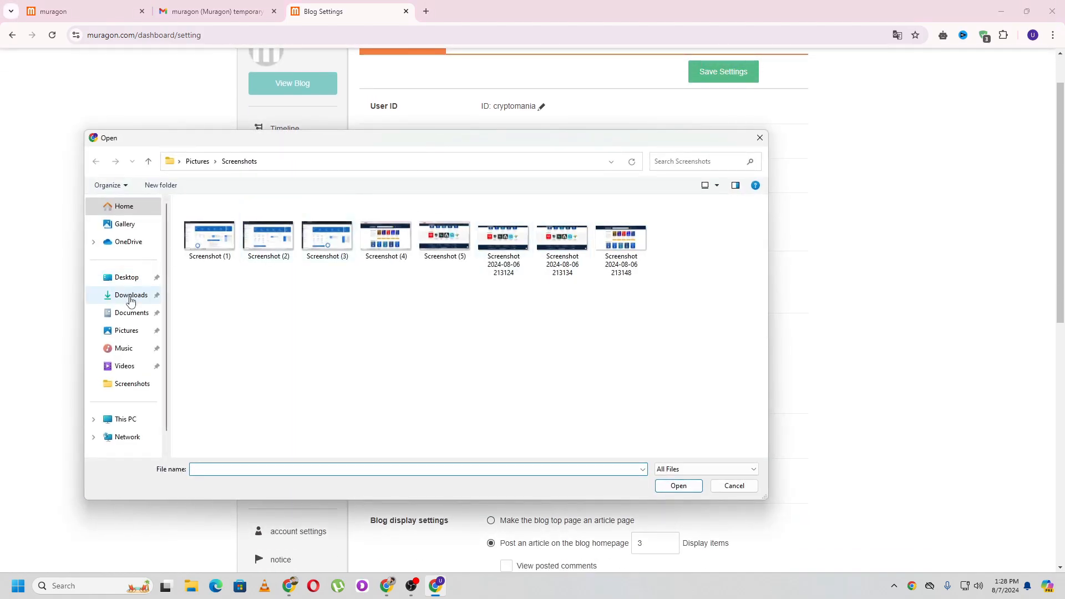
{"action": "double_click", "coordinate": [543, 266]}
Set the sex to Man, fill in the birthday's year, month and day, and save the blog settings.
{"action": "scroll", "coordinate": [633, 329], "scroll_direction": "down", "scroll_amount": 9}
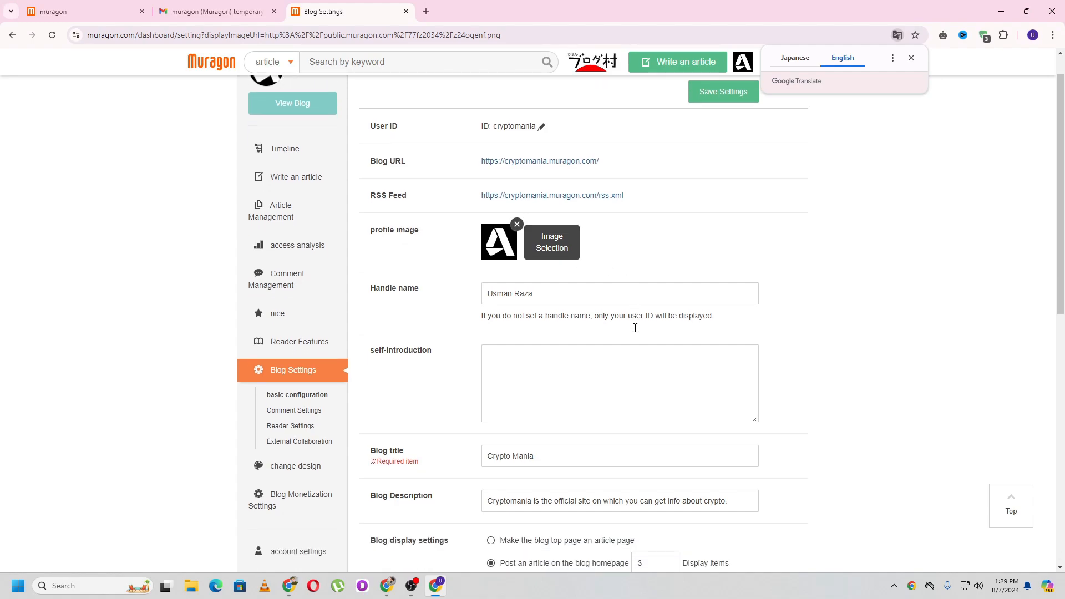
{"action": "scroll", "coordinate": [631, 331], "scroll_direction": "down", "scroll_amount": 2}
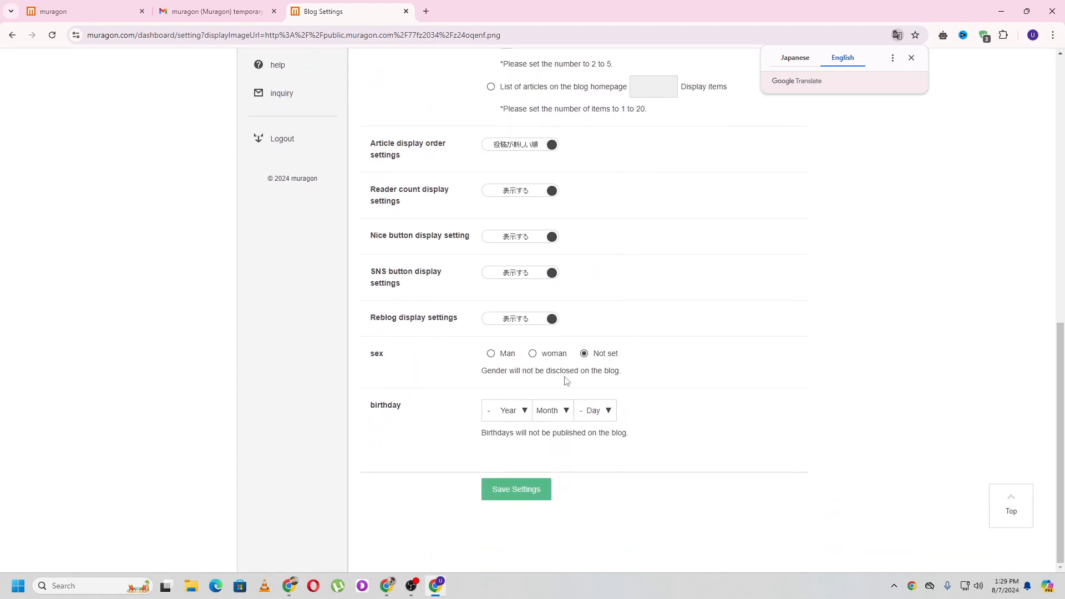
{"action": "left_click", "coordinate": [491, 354]}
{"action": "left_click", "coordinate": [508, 413]}
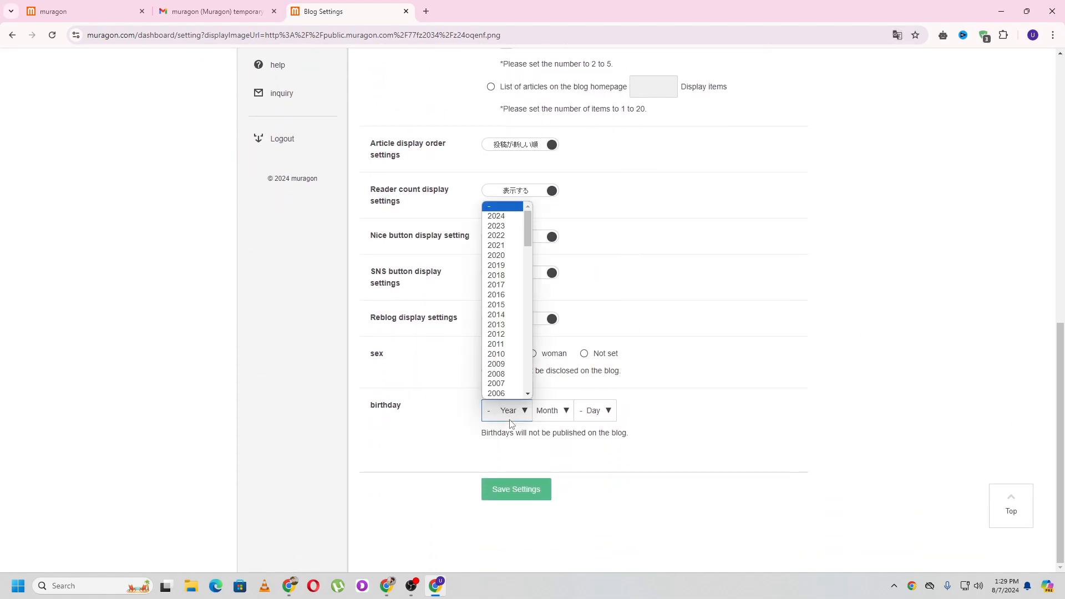
{"action": "scroll", "coordinate": [512, 366], "scroll_direction": "down", "scroll_amount": 2}
{"action": "left_click", "coordinate": [511, 329]}
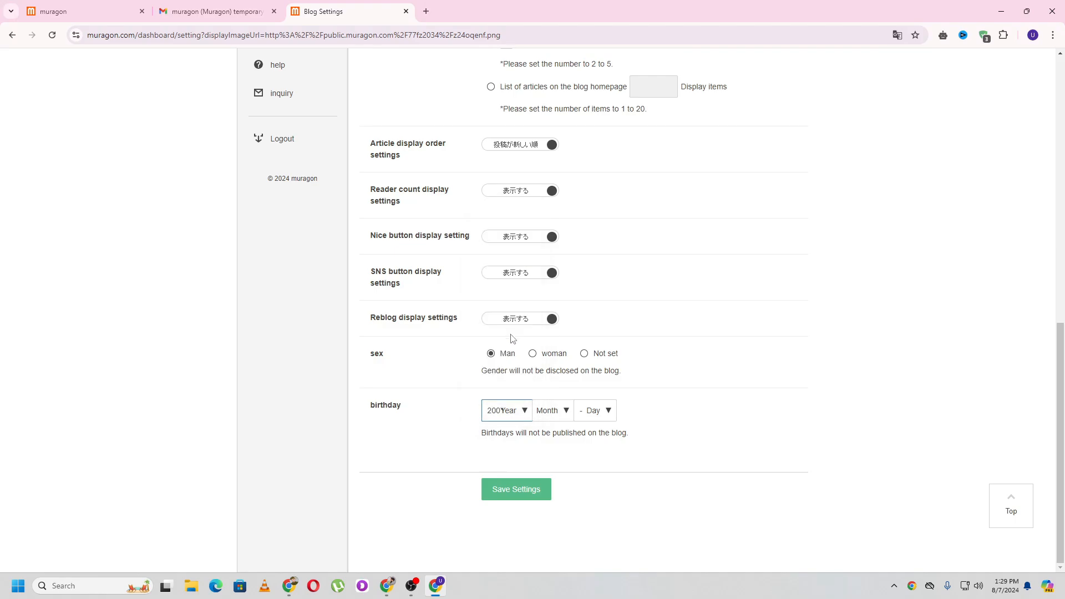
{"action": "left_click", "coordinate": [549, 415]}
{"action": "left_click", "coordinate": [544, 440]}
{"action": "left_click", "coordinate": [595, 410]}
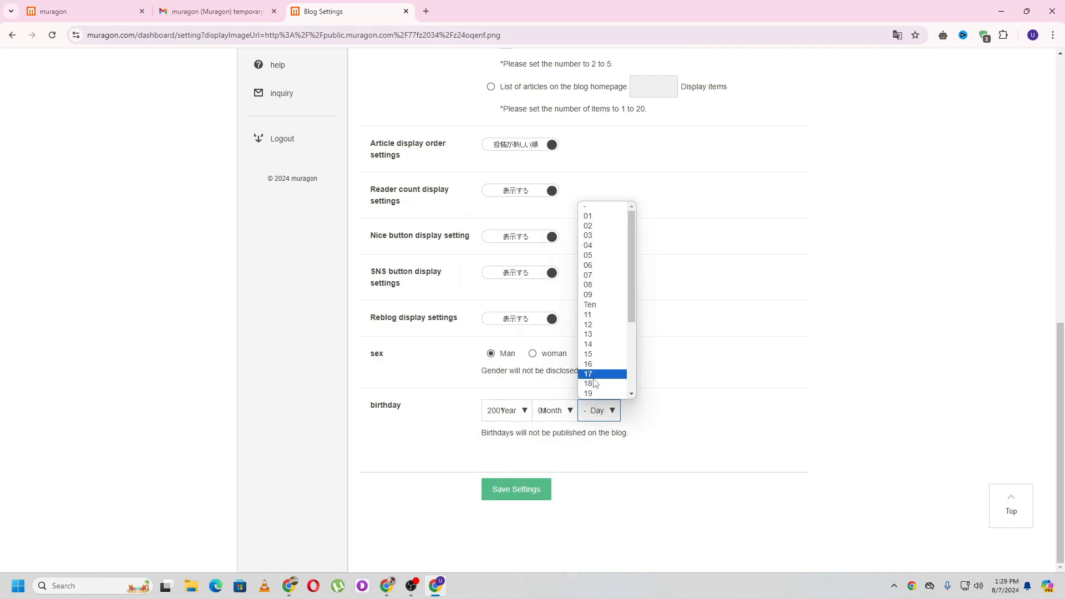
{"action": "left_click", "coordinate": [611, 220]}
{"action": "left_click", "coordinate": [511, 494]}
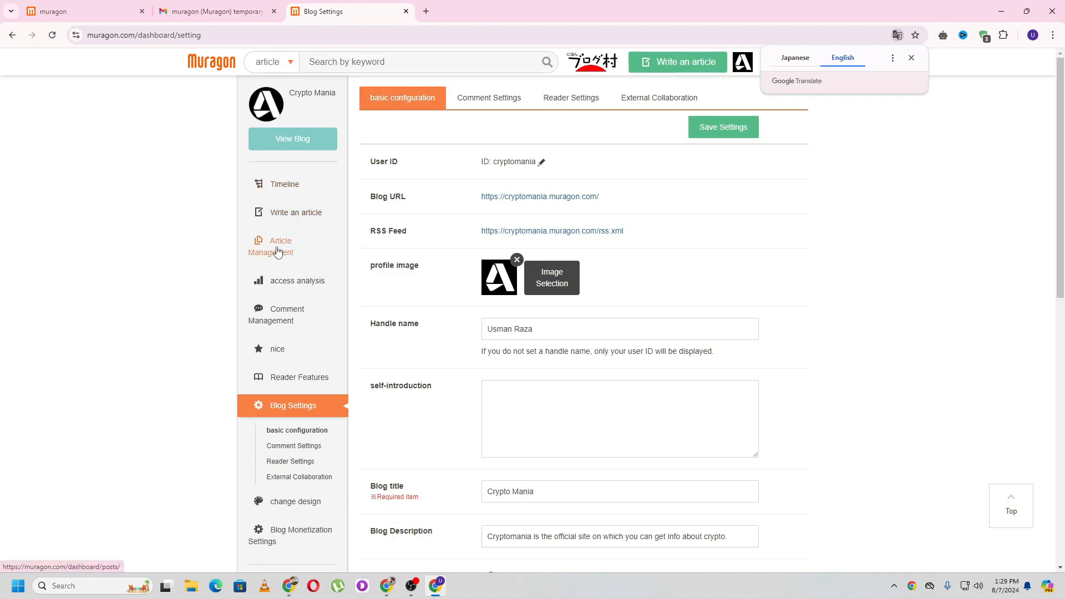
Open the editor for a new article, then search Google for "google translater" in a new tab and open Google Translate.
{"action": "left_click", "coordinate": [297, 215]}
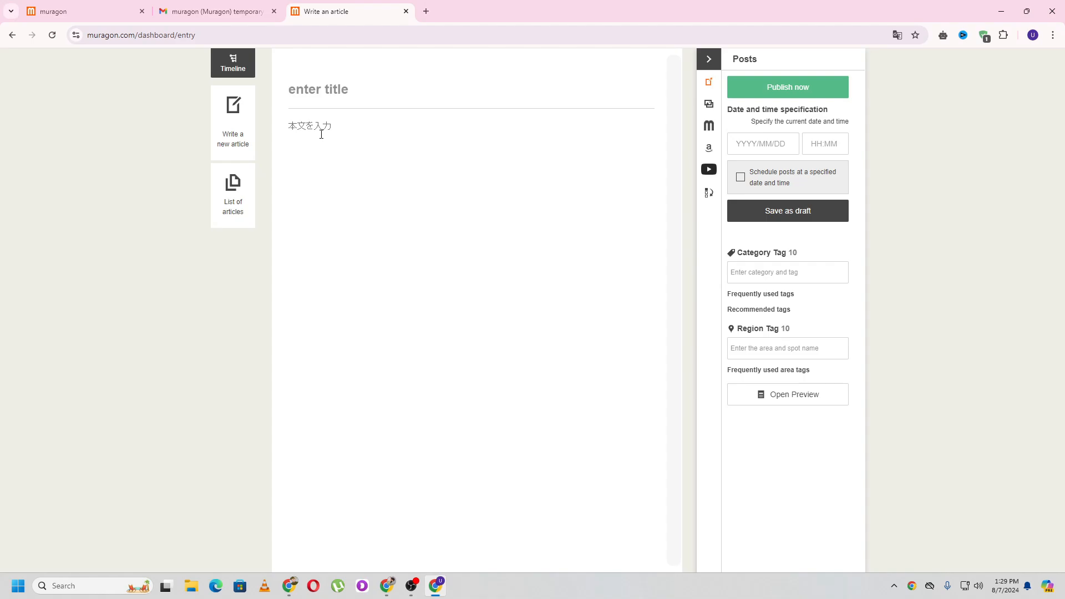
{"action": "left_click", "coordinate": [387, 72]}
{"action": "left_click", "coordinate": [427, 11]}
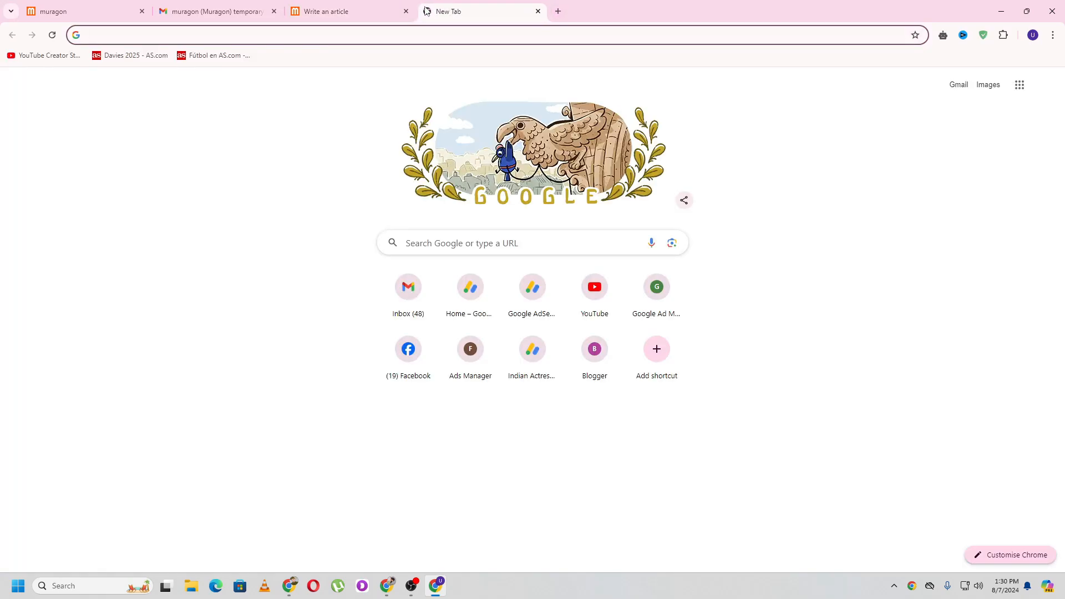
{"action": "type", "text": "google translater"}
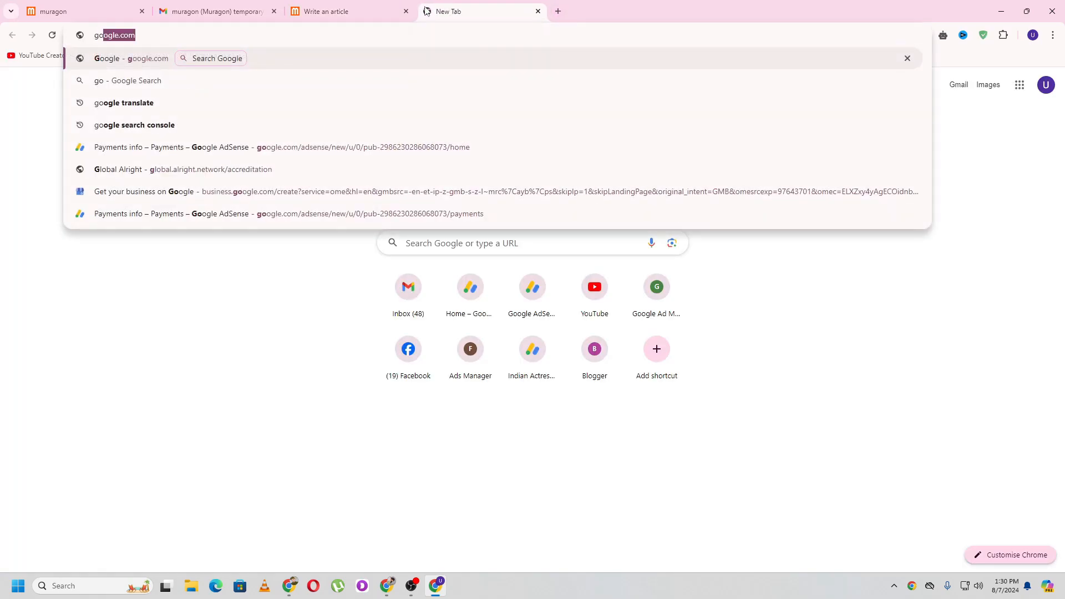
{"action": "key", "text": "Return"}
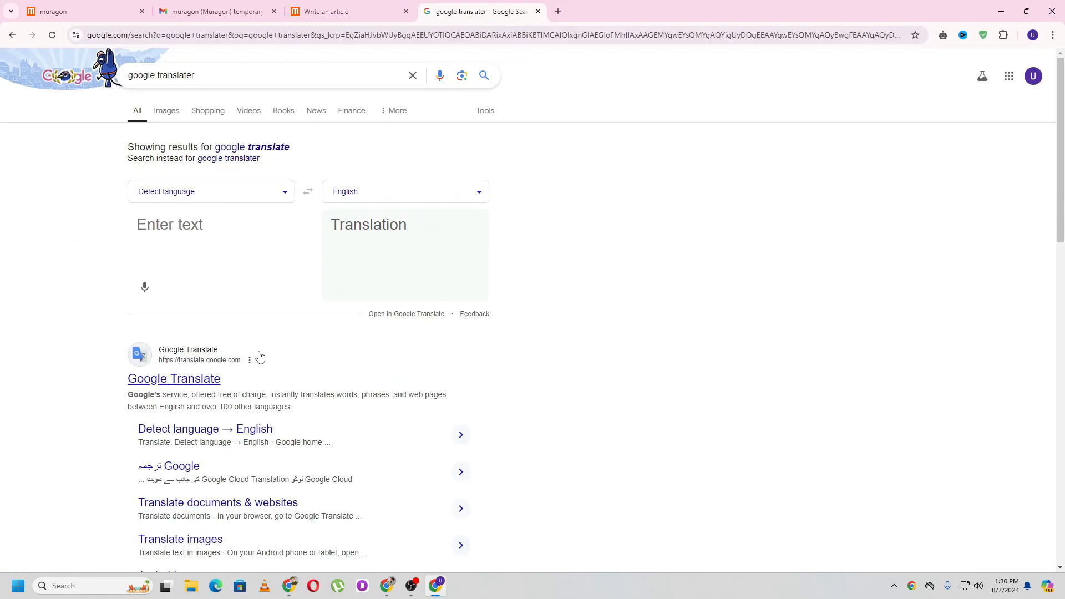
{"action": "left_click", "coordinate": [214, 378]}
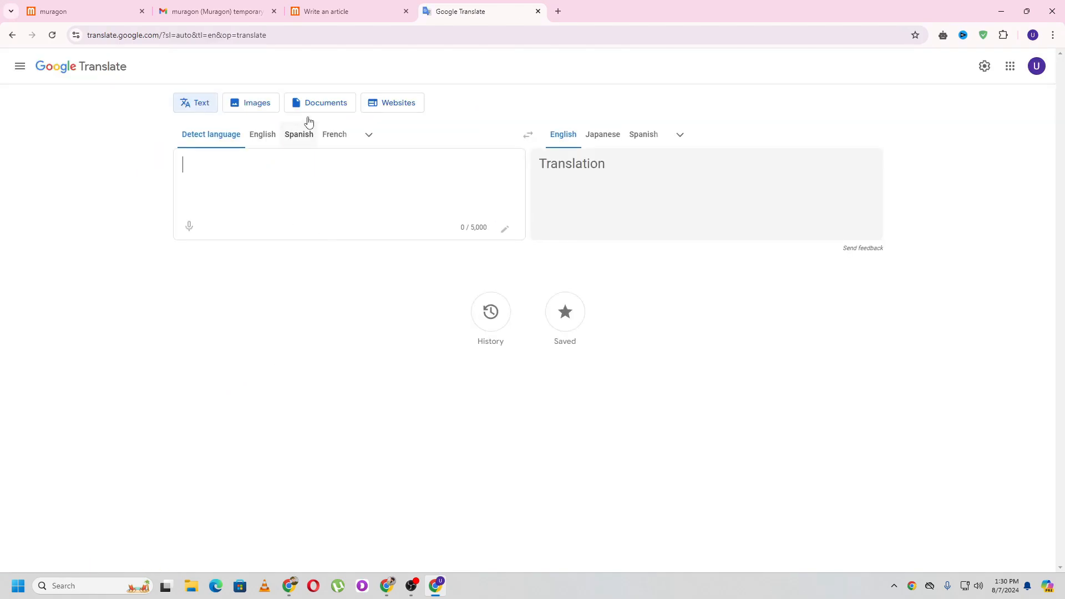
Translate "what is crypto?" into Russian in Google Translate and copy the translation.
{"action": "left_click", "coordinate": [348, 4]}
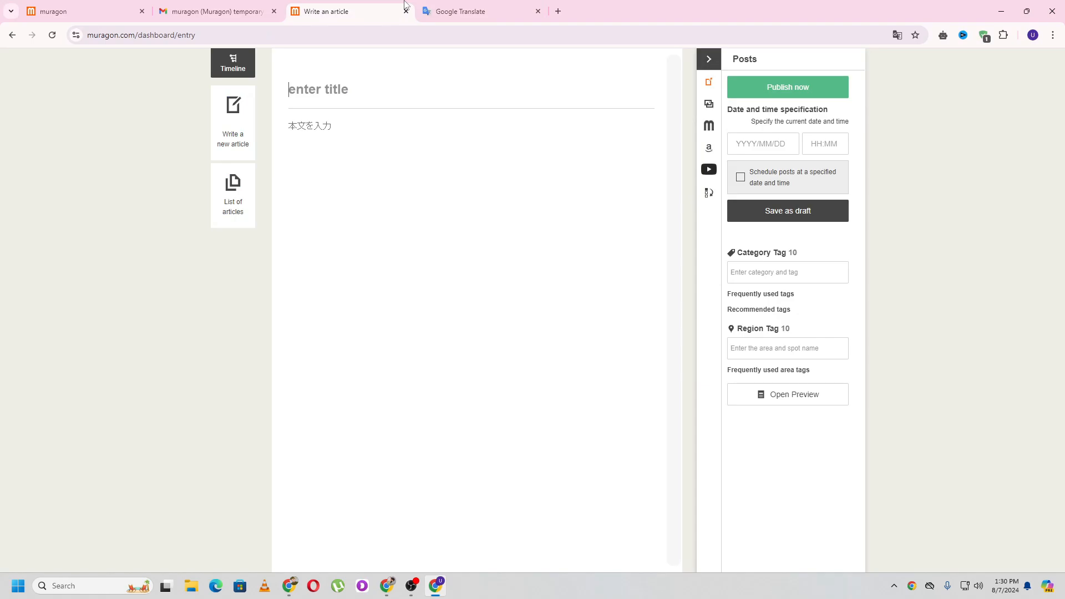
{"action": "left_click", "coordinate": [439, 8]}
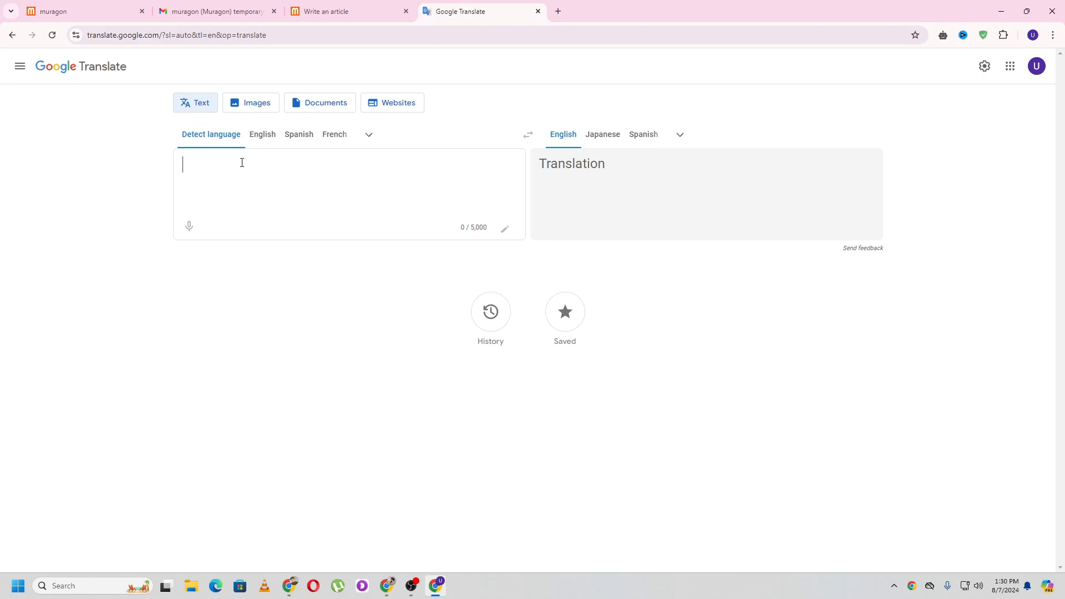
{"action": "type", "text": "what "}
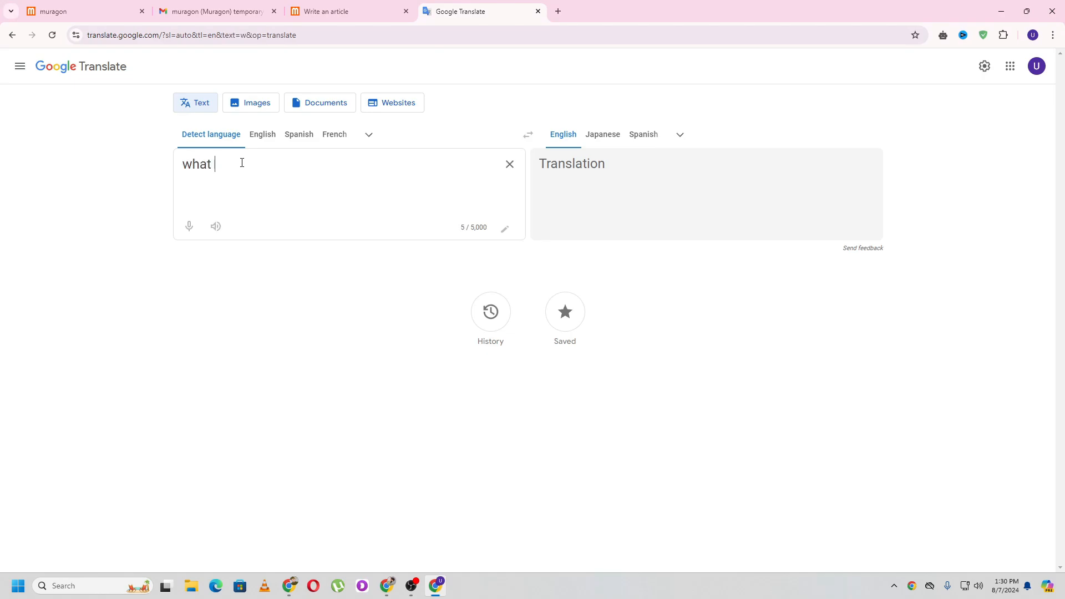
{"action": "type", "text": "is crypto?"}
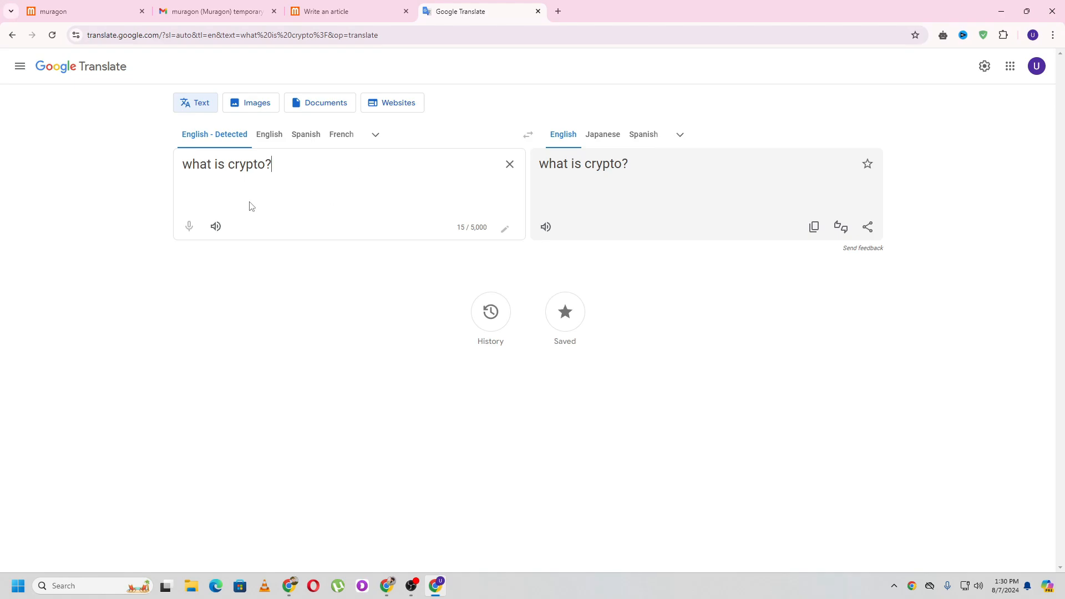
{"action": "left_click", "coordinate": [681, 139]}
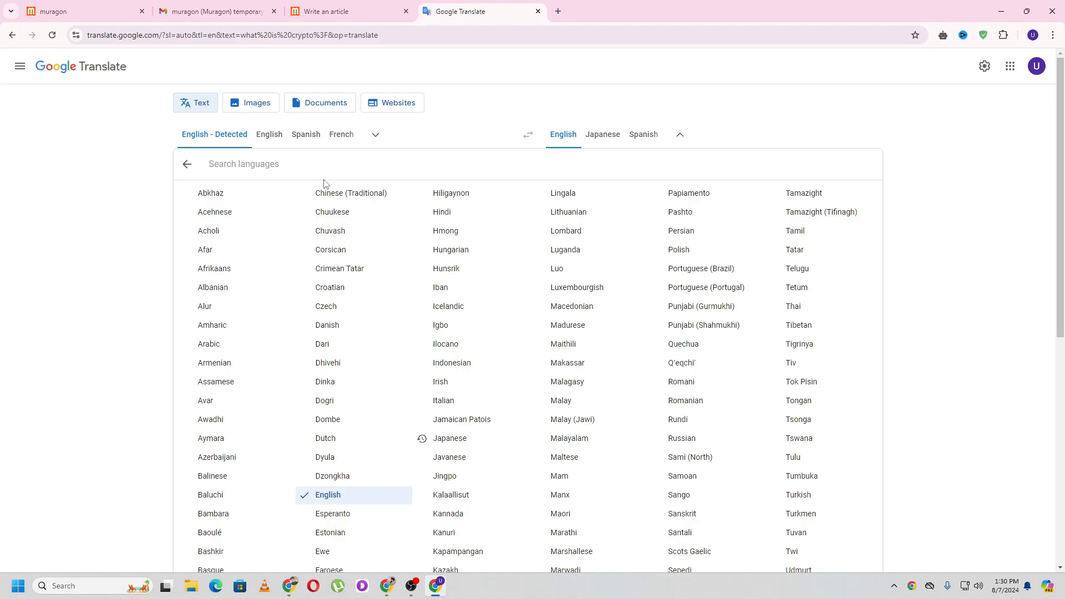
{"action": "type", "text": "russi"}
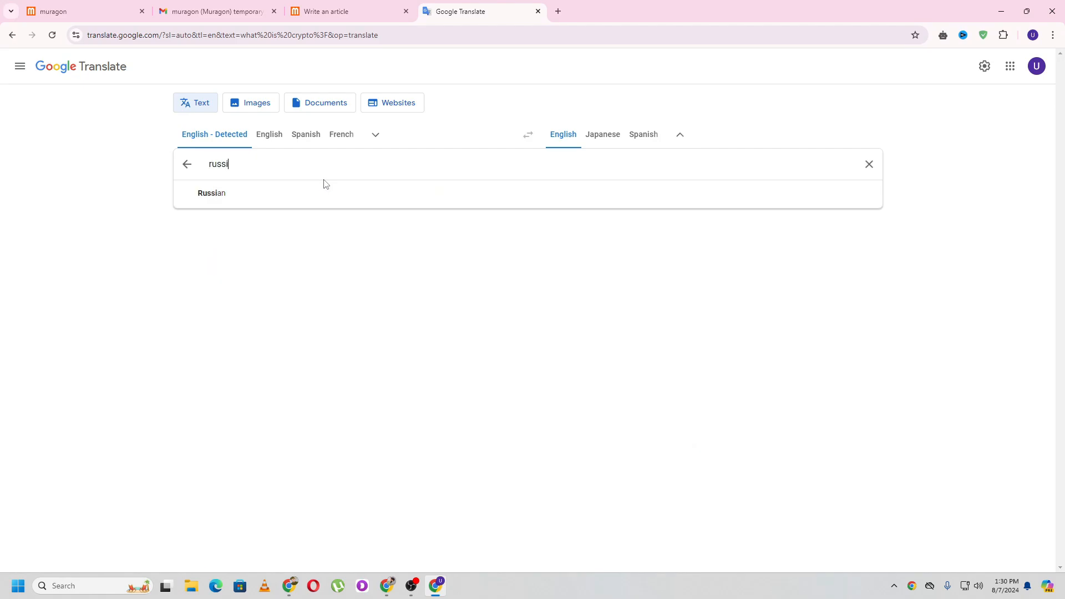
{"action": "left_click", "coordinate": [251, 195]}
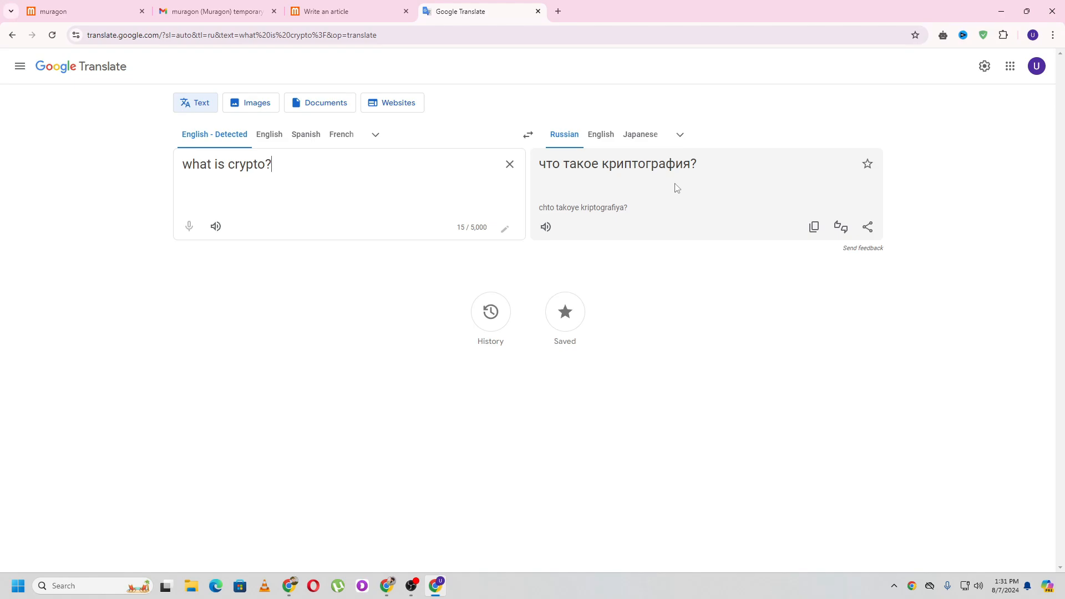
{"action": "left_click", "coordinate": [814, 227]}
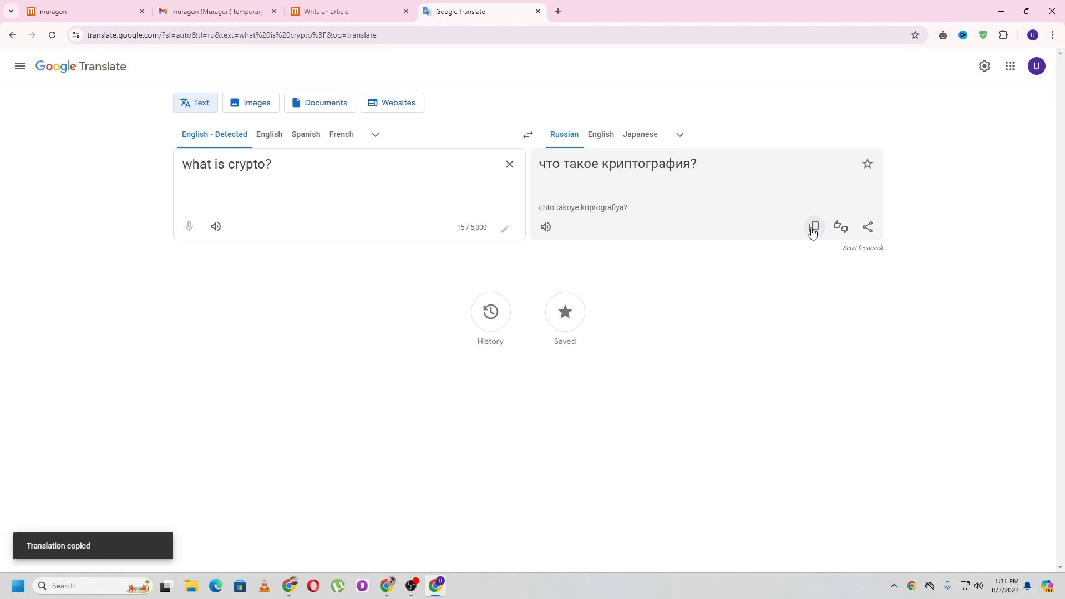
Search Google in a new tab for the copied phrase "что такое криптография?" and open the Kaspersky result.
{"action": "left_click", "coordinate": [558, 12]}
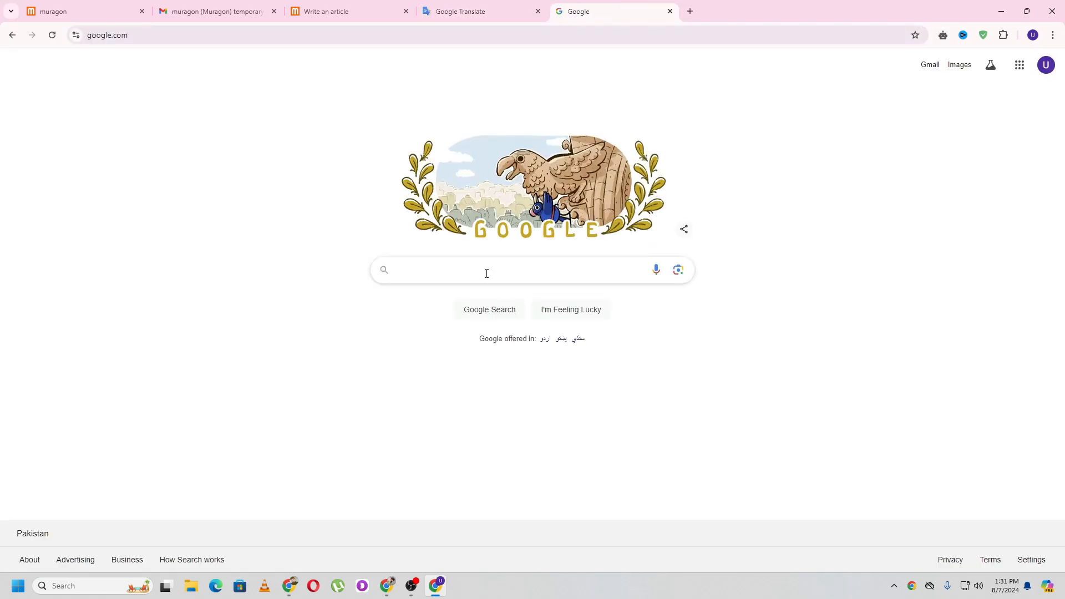
{"action": "left_click", "coordinate": [486, 274]}
{"action": "key", "text": "ctrl+v"}
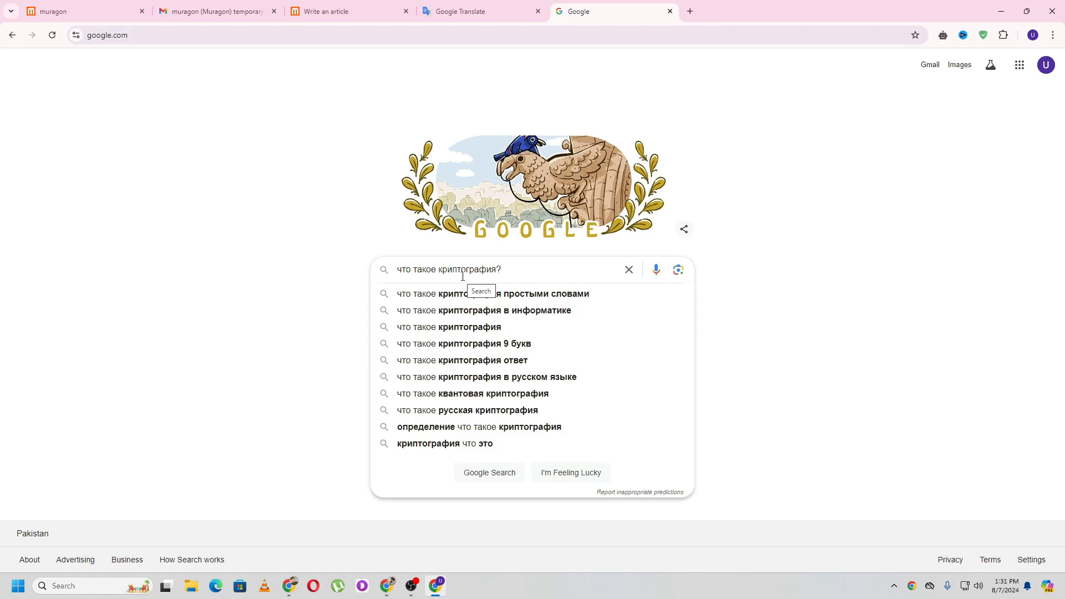
{"action": "key", "text": "Return"}
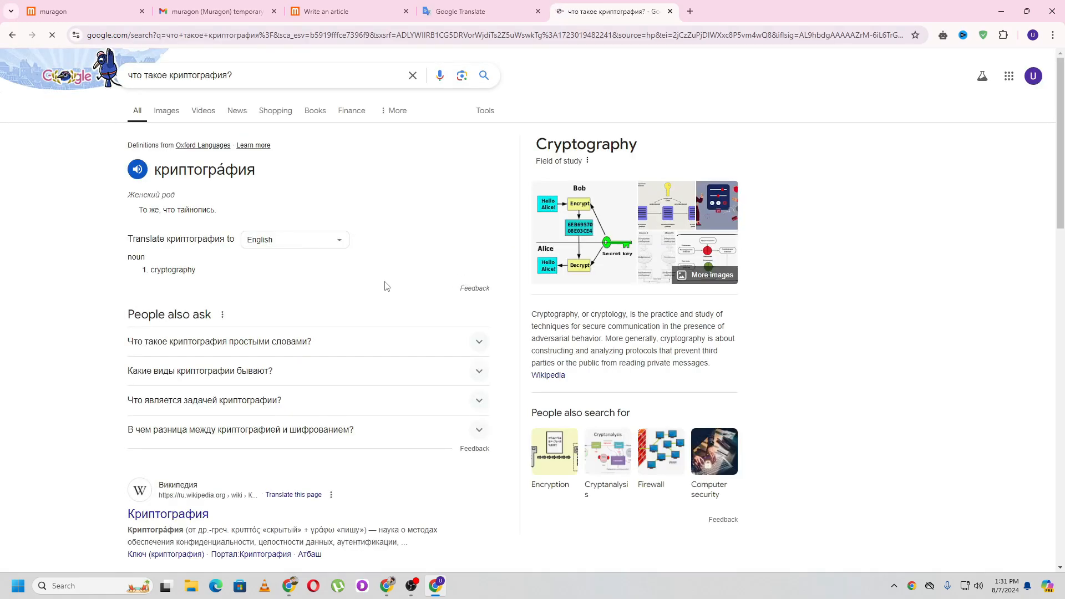
{"action": "scroll", "coordinate": [332, 308], "scroll_direction": "down", "scroll_amount": 4}
{"action": "scroll", "coordinate": [330, 309], "scroll_direction": "down", "scroll_amount": 6}
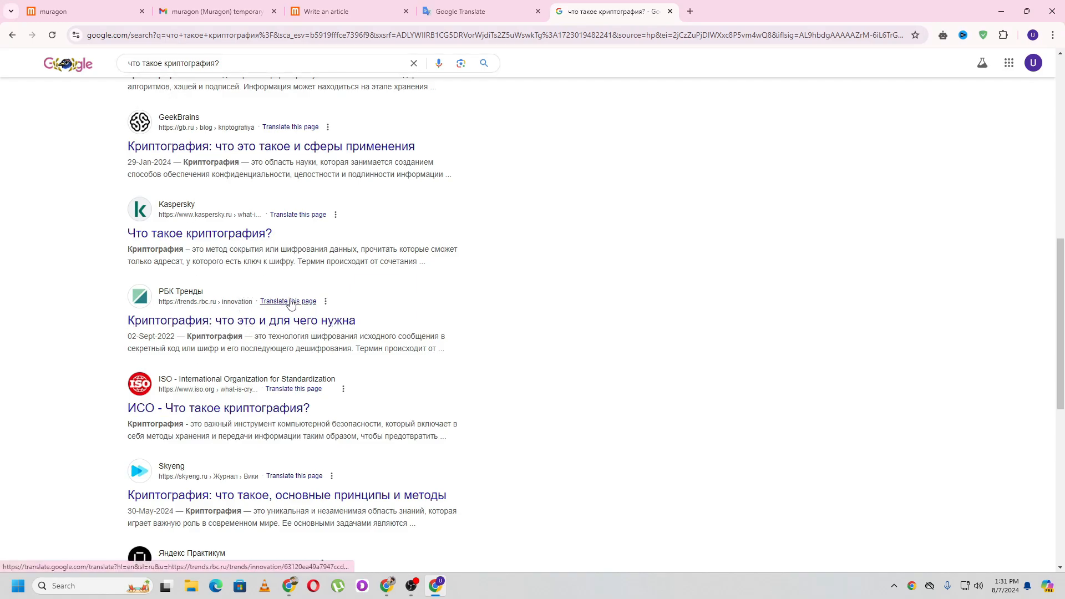
{"action": "scroll", "coordinate": [290, 304], "scroll_direction": "down", "scroll_amount": 1}
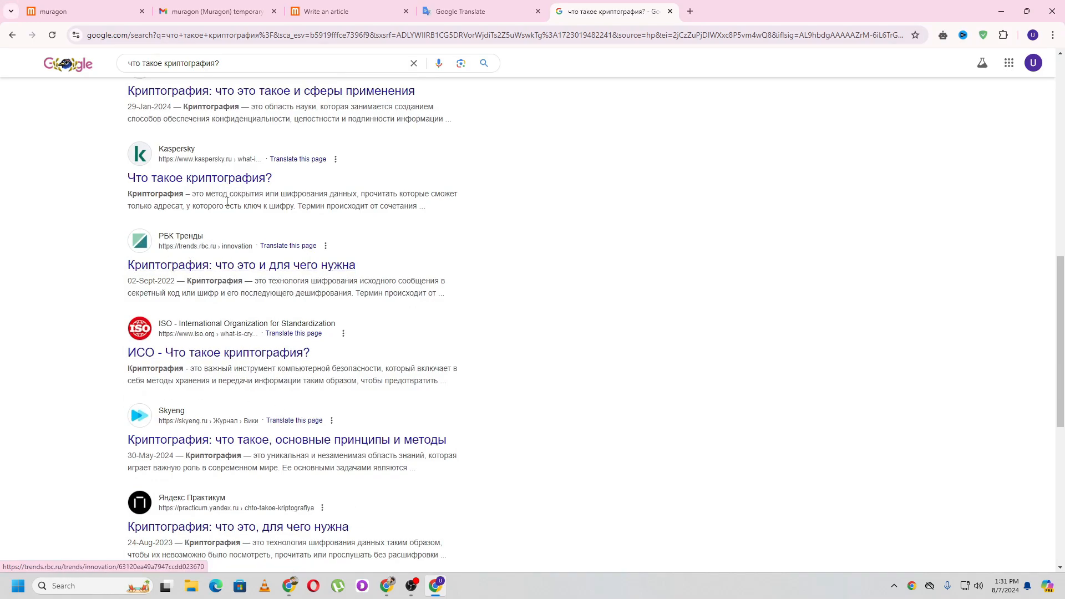
{"action": "left_click", "coordinate": [229, 180]}
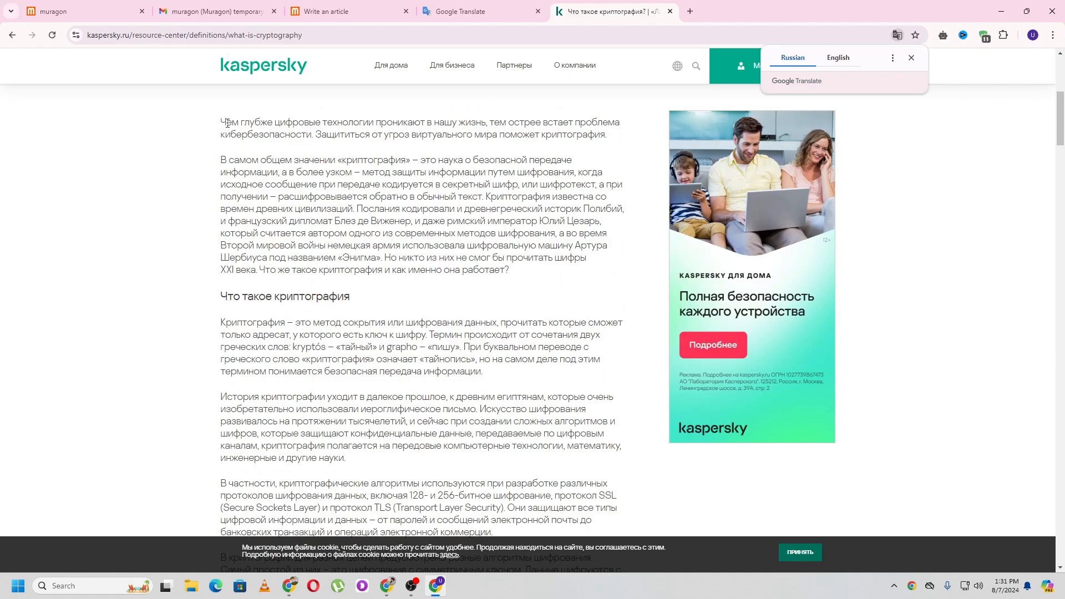
Copy the Kaspersky text from its opening through the asymmetric-key paragraph, and replace the Google Translate source with it, translating into English.
{"action": "left_click_drag", "start_coordinate": [227, 124], "coordinate": [479, 161]}
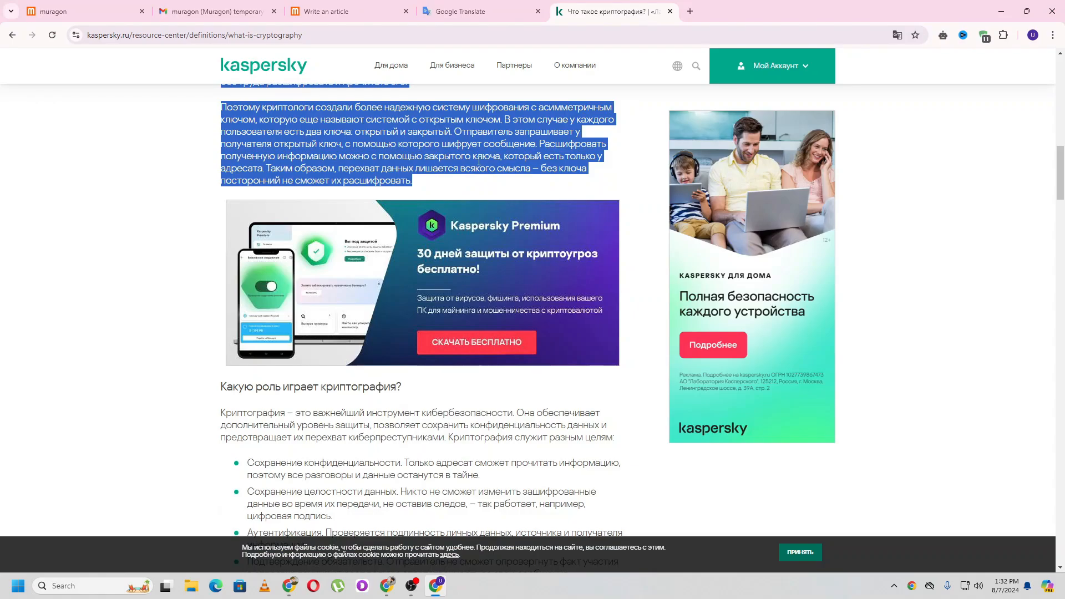
{"action": "left_click", "coordinate": [466, 11]}
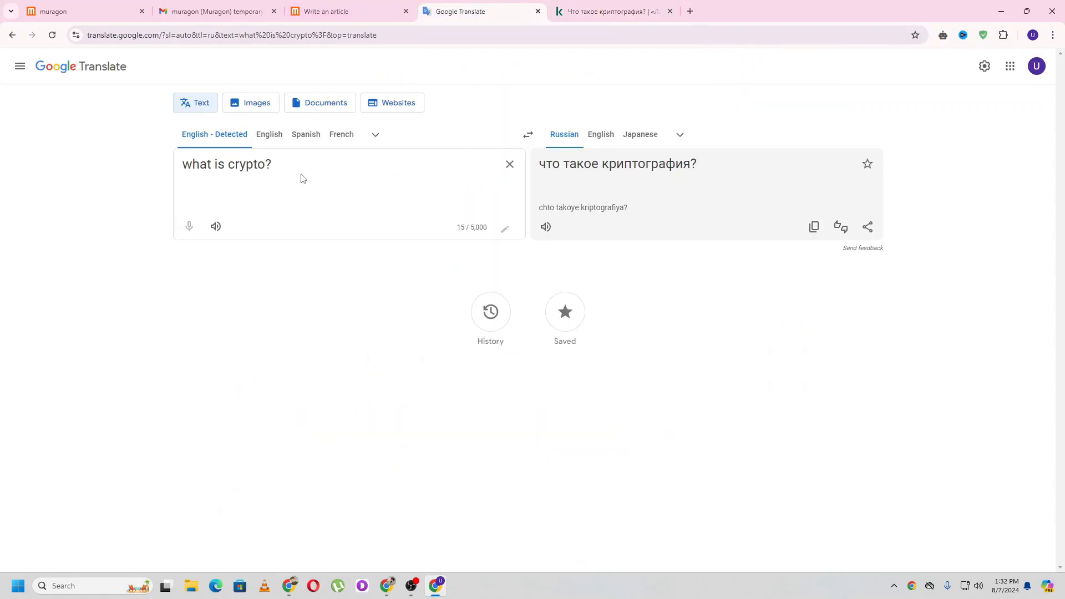
{"action": "left_click_drag", "start_coordinate": [265, 165], "coordinate": [159, 171]}
{"action": "key", "text": "BackSpace"}
{"action": "key", "text": "BackSpace"}
{"action": "key", "text": "ctrl+v"}
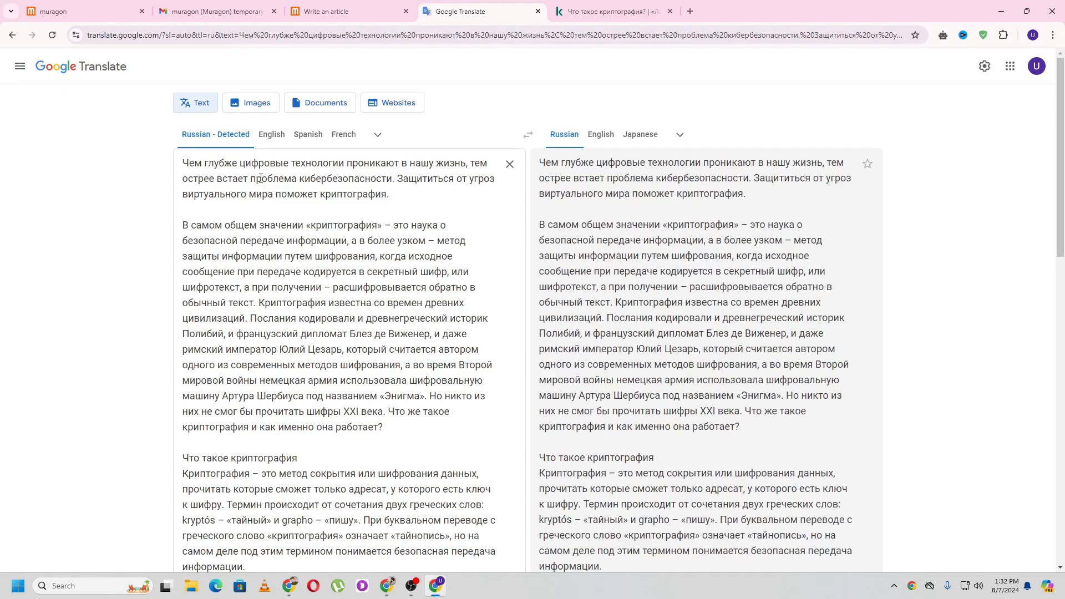
{"action": "left_click", "coordinate": [605, 140]}
Copy the full English translation and paste it into the body of the new Muragon article.
{"action": "scroll", "coordinate": [652, 186], "scroll_direction": "up", "scroll_amount": 10}
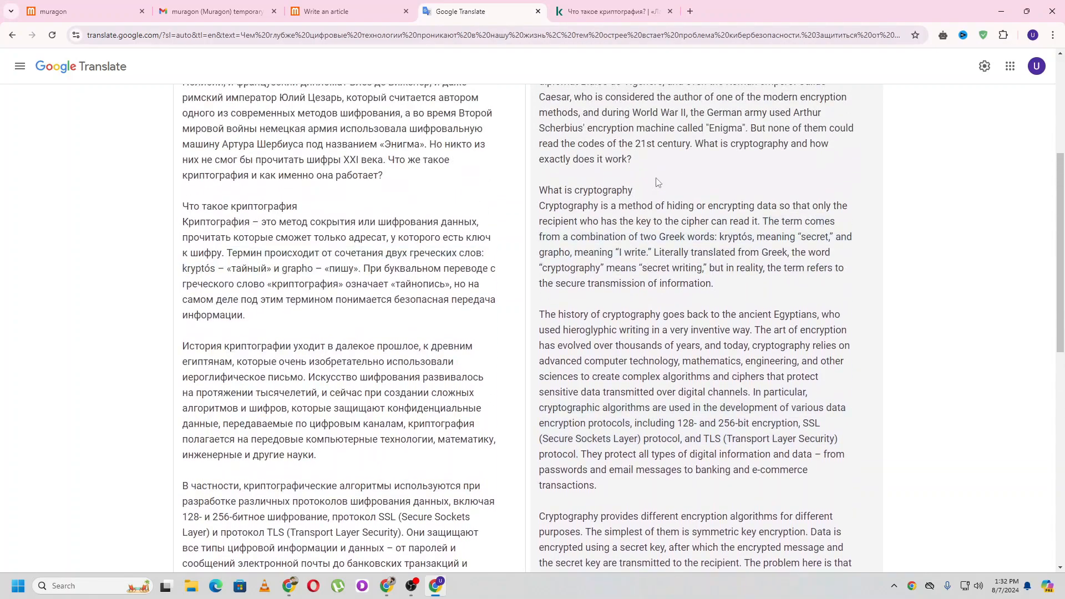
{"action": "scroll", "coordinate": [656, 182], "scroll_direction": "up", "scroll_amount": 5}
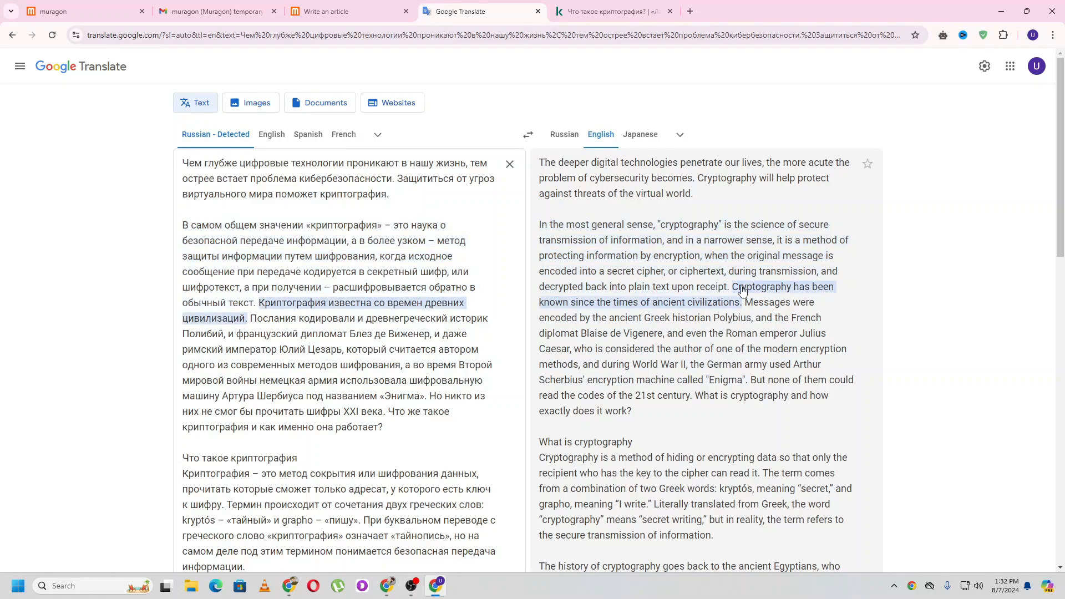
{"action": "scroll", "coordinate": [660, 496], "scroll_direction": "down", "scroll_amount": 4}
{"action": "scroll", "coordinate": [661, 495], "scroll_direction": "down", "scroll_amount": 9}
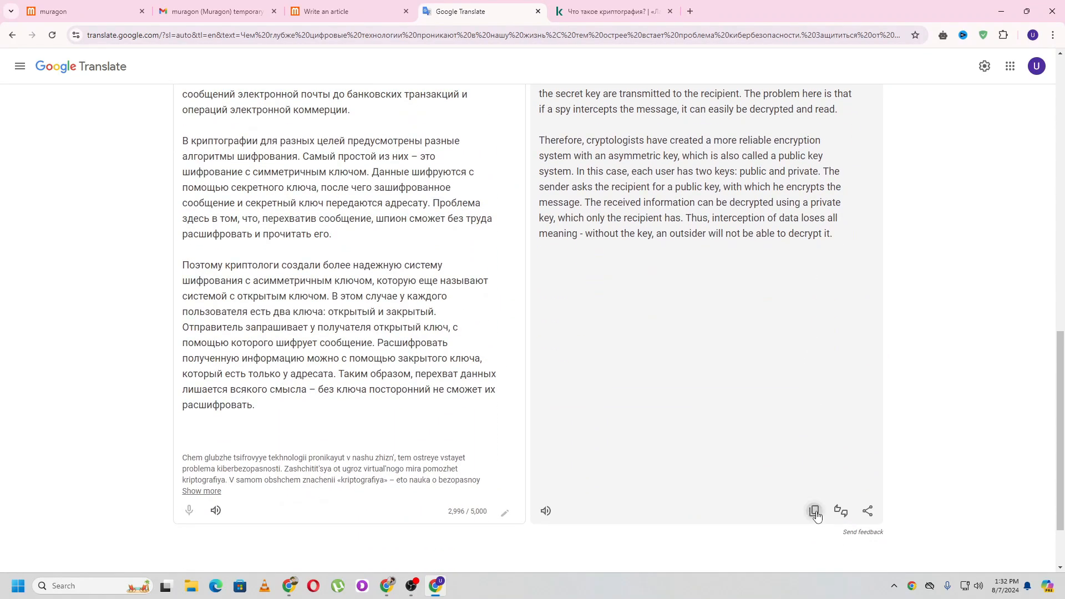
{"action": "left_click", "coordinate": [814, 512]}
{"action": "left_click", "coordinate": [309, 5]}
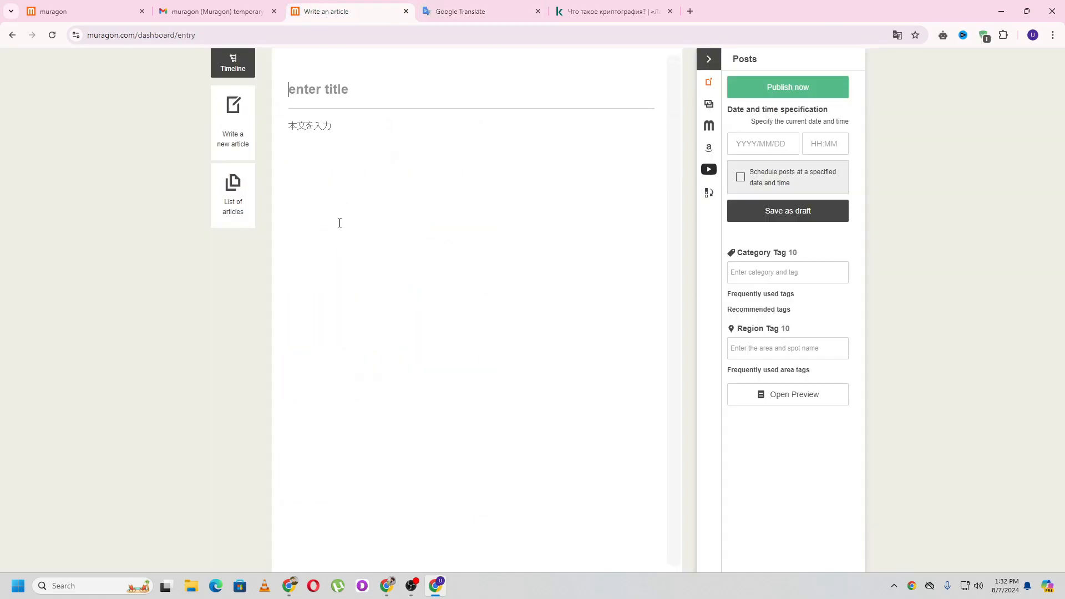
{"action": "left_click", "coordinate": [316, 127]}
{"action": "key", "text": "ctrl+v"}
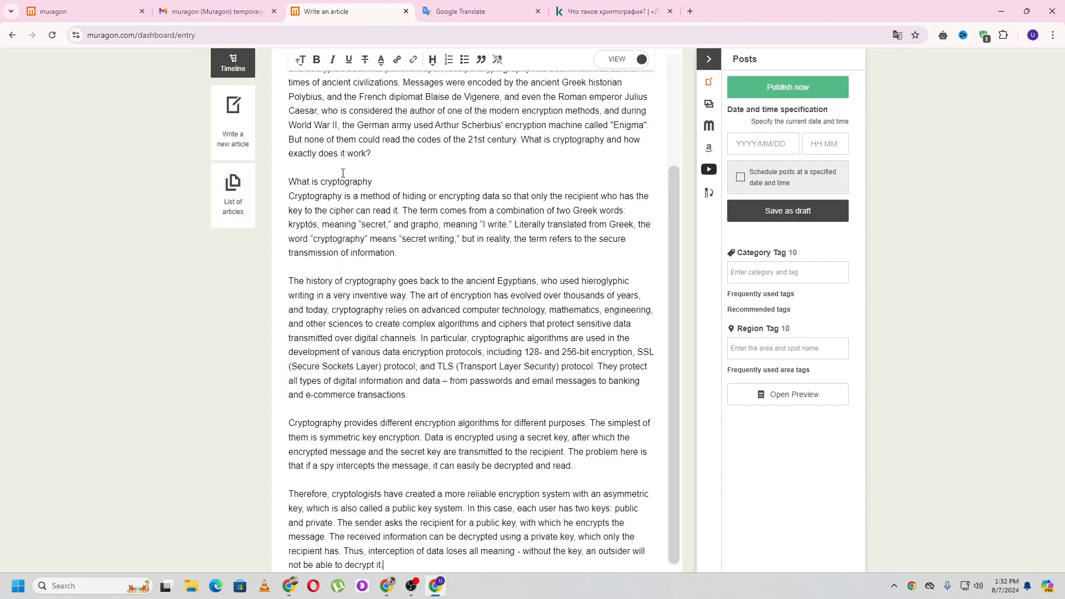
Make the "What is cryptography" heading line in the article body bold.
{"action": "triple_click", "coordinate": [355, 186]}
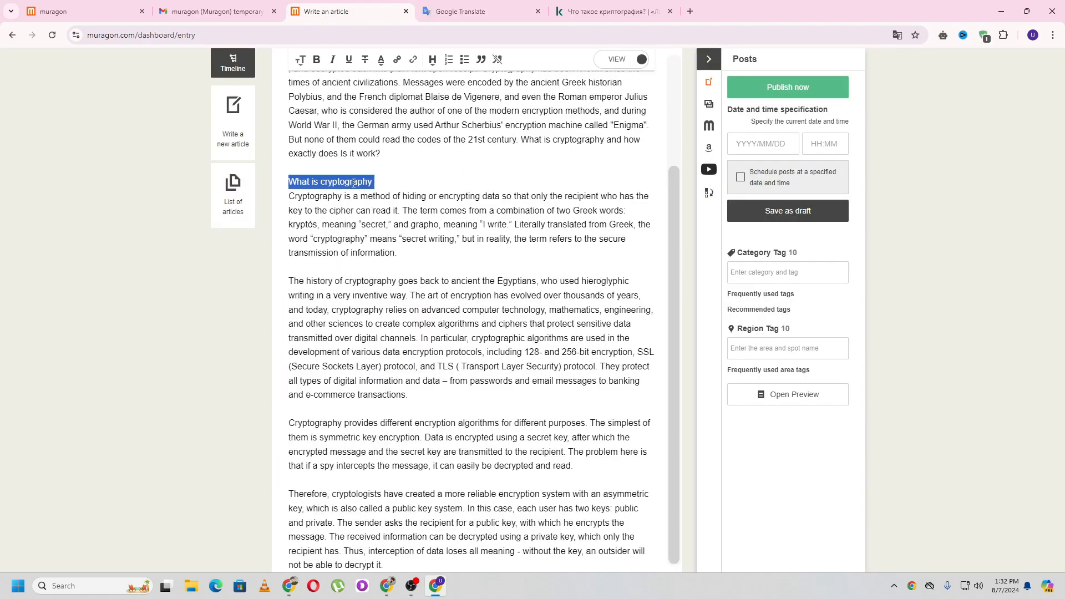
{"action": "left_click", "coordinate": [316, 59]}
{"action": "scroll", "coordinate": [393, 263], "scroll_direction": "up", "scroll_amount": 2}
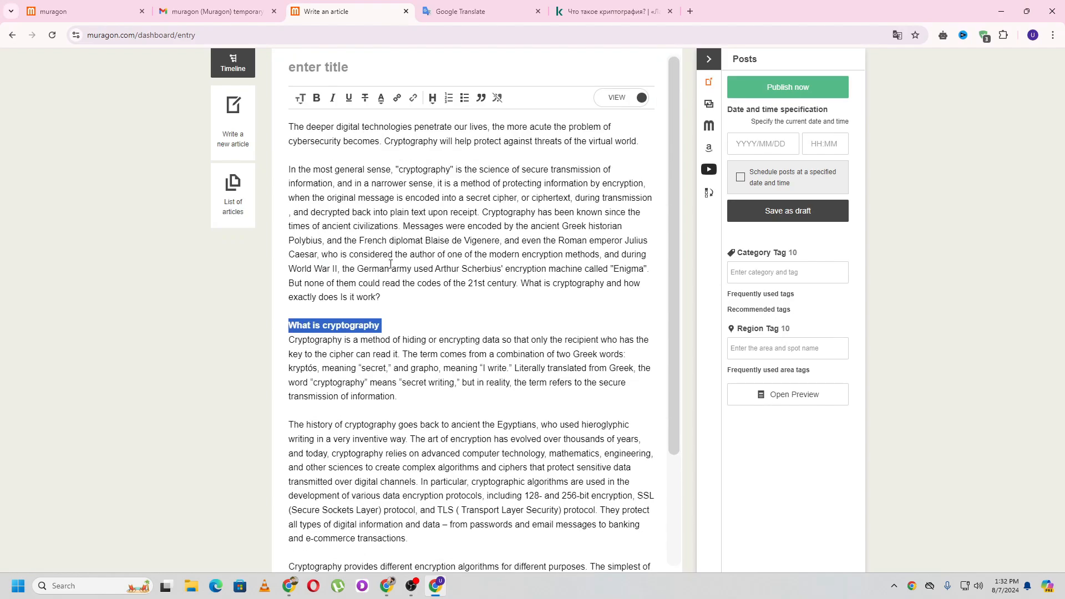
{"action": "scroll", "coordinate": [391, 264], "scroll_direction": "down", "scroll_amount": 3}
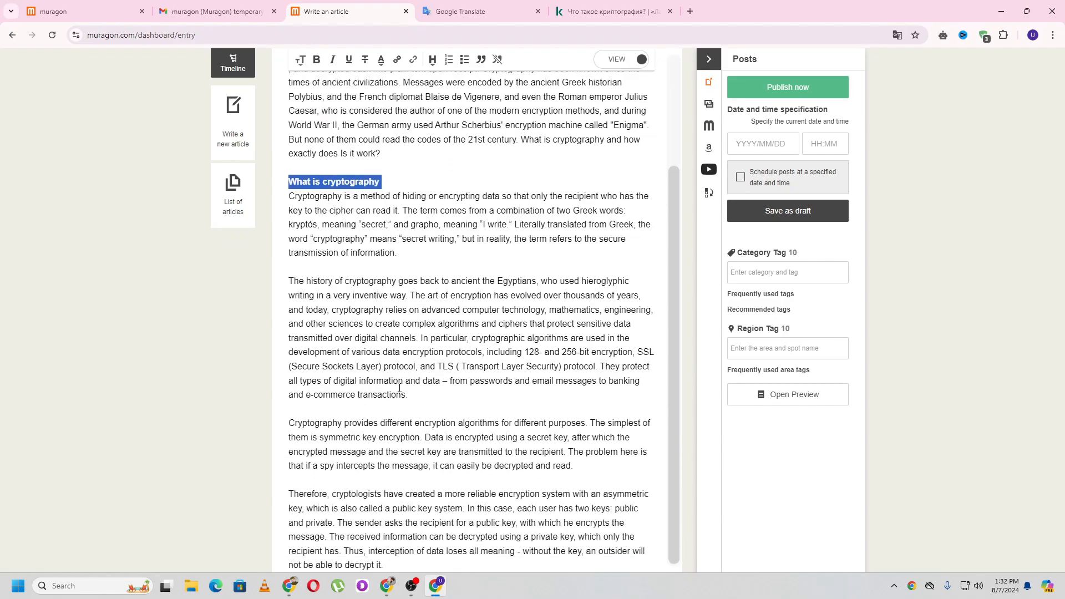
{"action": "left_click", "coordinate": [399, 339]}
{"action": "scroll", "coordinate": [421, 311], "scroll_direction": "up", "scroll_amount": 3}
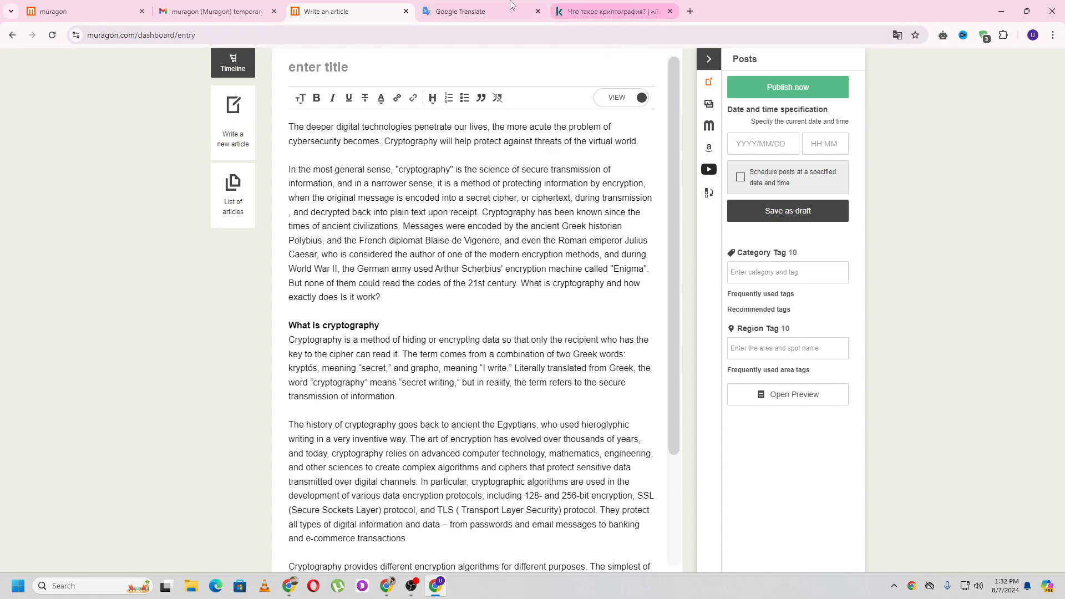
Translate the Kaspersky page heading "Что такое криптография?" into English with Google Translate and paste the translation as the Muragon article's title.
{"action": "left_click", "coordinate": [487, 10]}
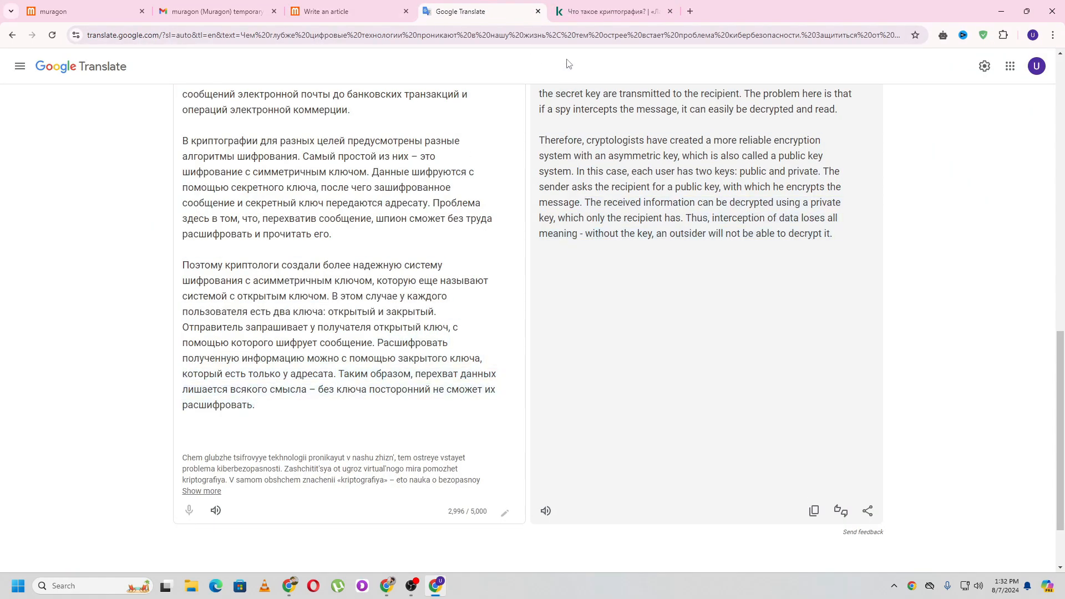
{"action": "left_click", "coordinate": [610, 11]}
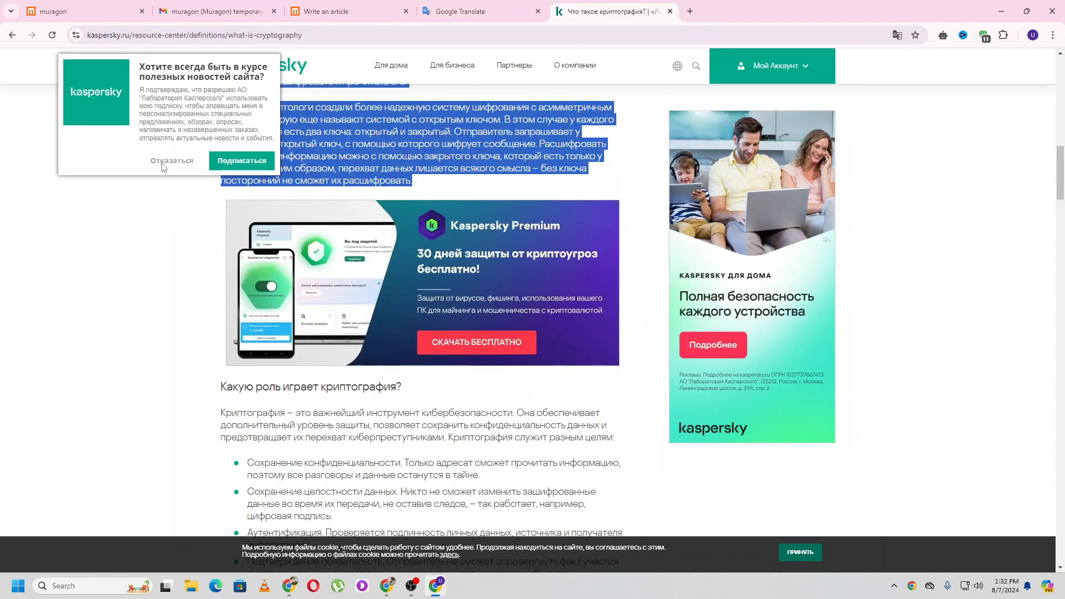
{"action": "left_click", "coordinate": [148, 237]}
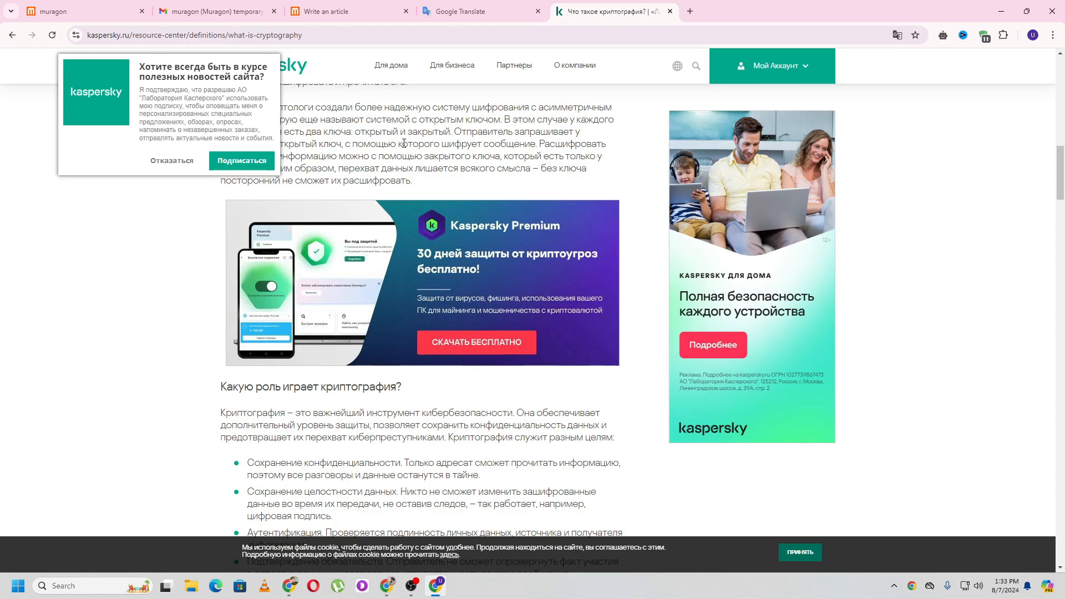
{"action": "scroll", "coordinate": [404, 143], "scroll_direction": "up", "scroll_amount": 10}
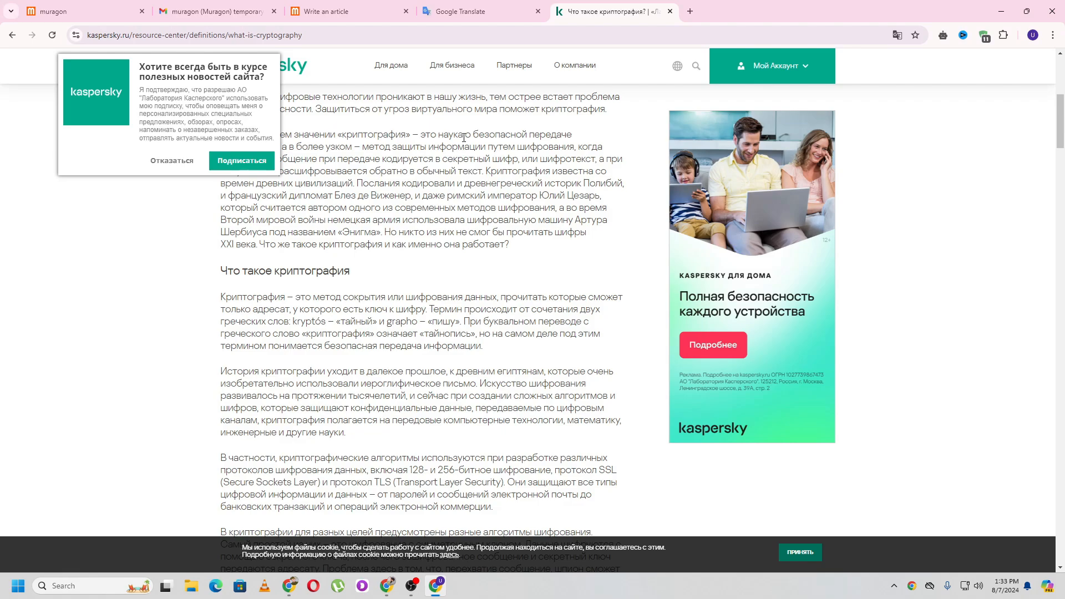
{"action": "left_click", "coordinate": [338, 14]}
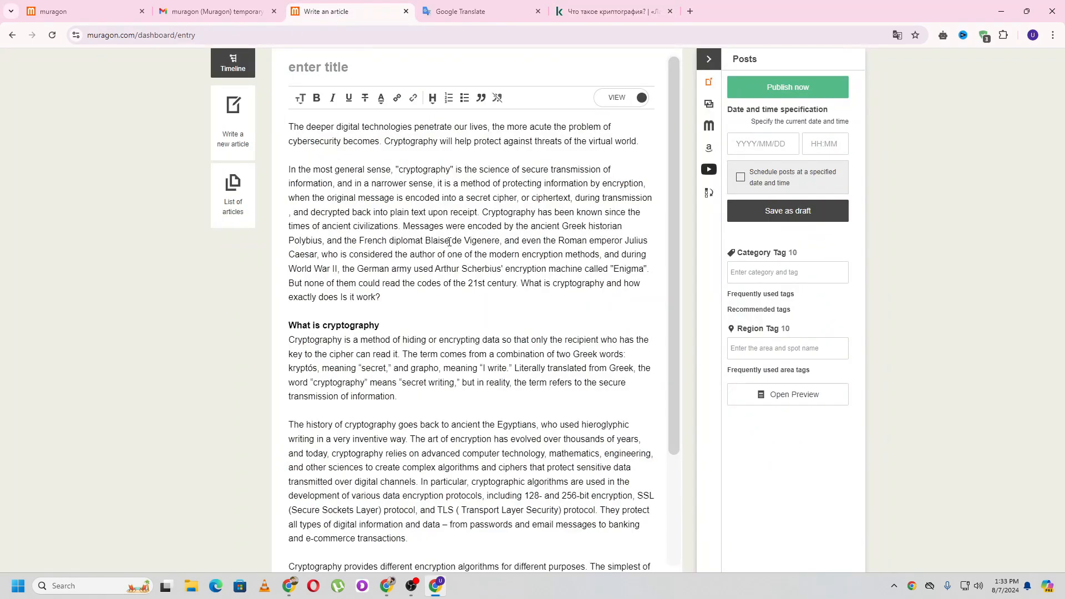
{"action": "key", "text": "ctrl+9"}
{"action": "scroll", "coordinate": [444, 222], "scroll_direction": "up", "scroll_amount": 7}
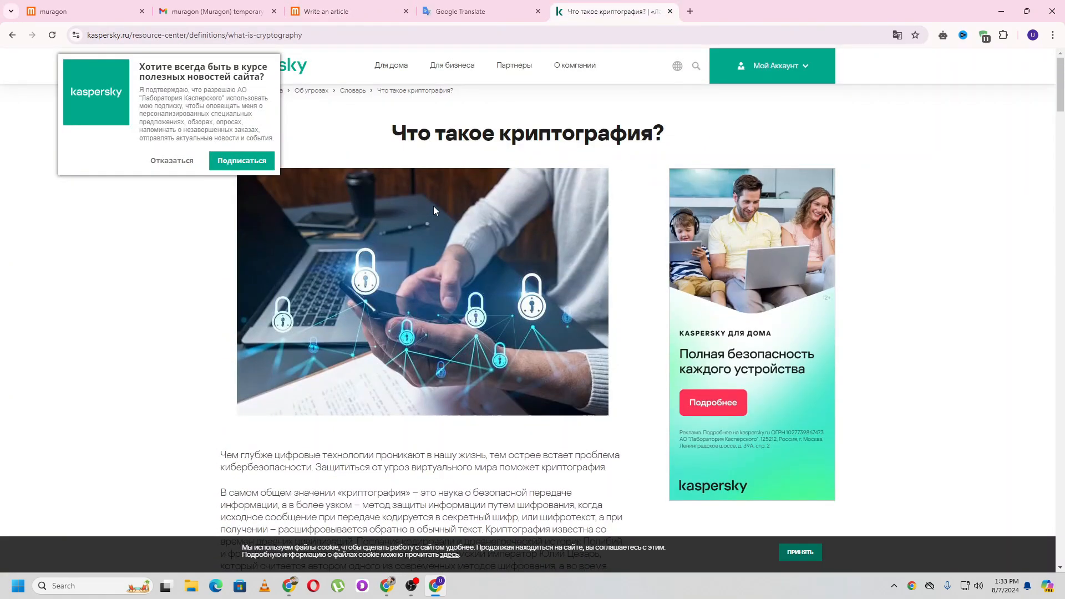
{"action": "triple_click", "coordinate": [498, 125]}
{"action": "left_click", "coordinate": [814, 228]}
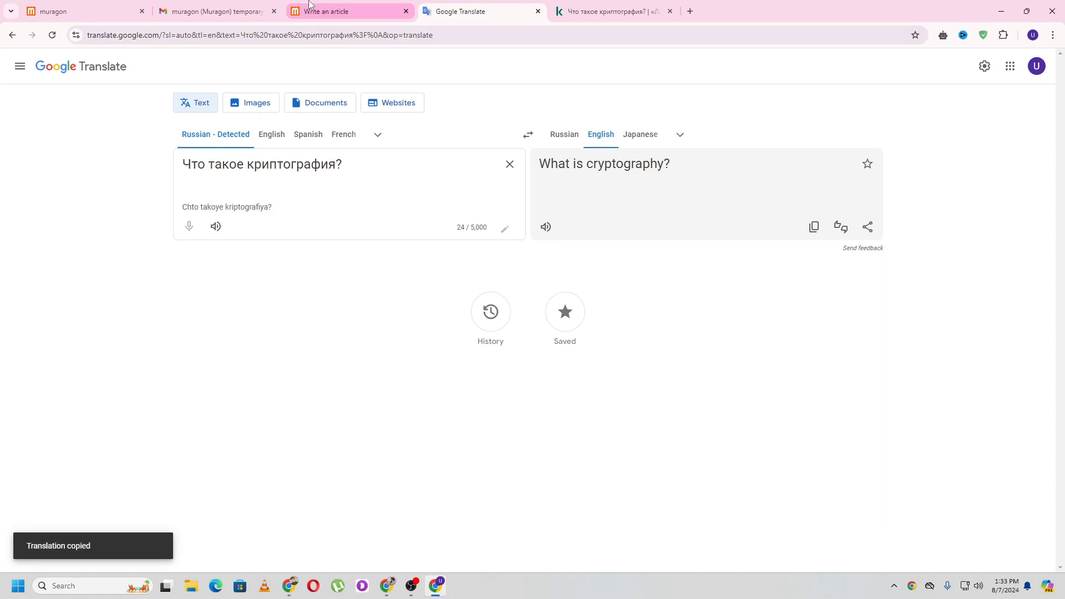
{"action": "left_click", "coordinate": [326, 7]}
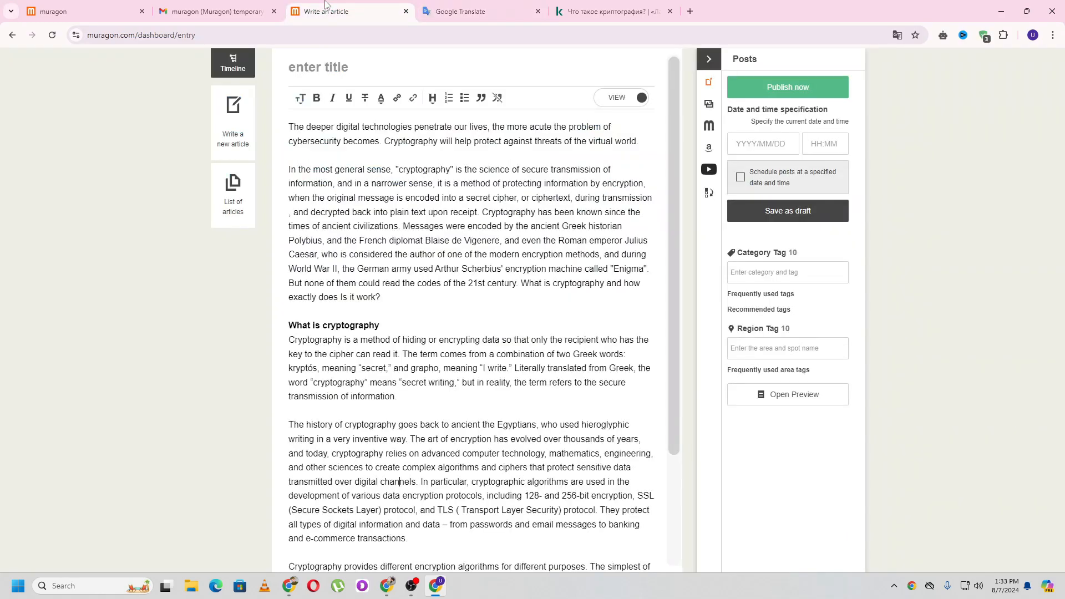
{"action": "key", "text": "ctrl+v"}
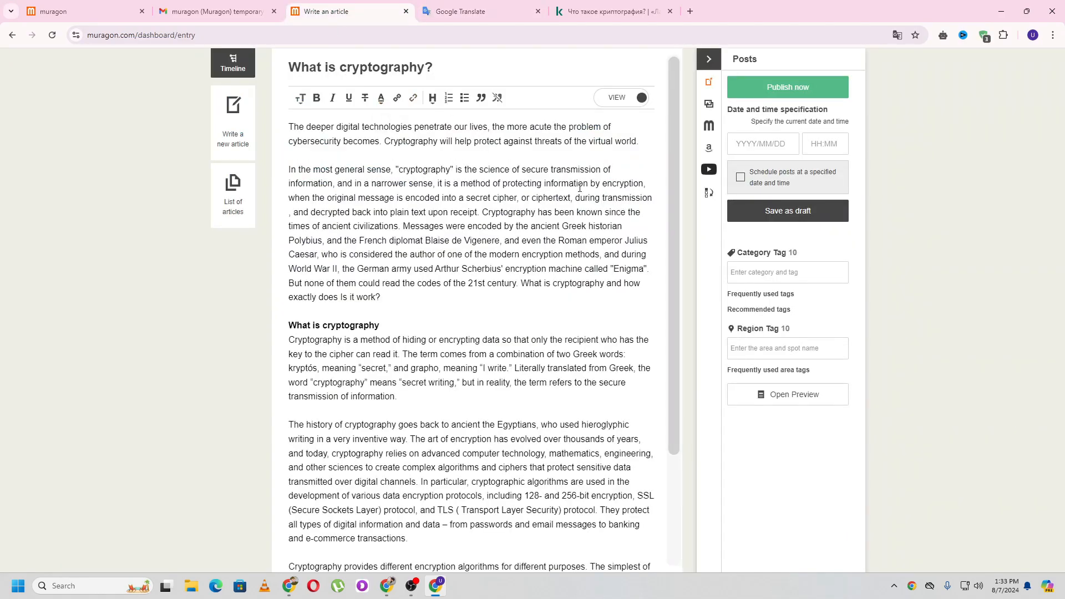
Upload the how-to-make-money-with-cryptocurrency image from Downloads to the article's images.
{"action": "left_click", "coordinate": [711, 108]}
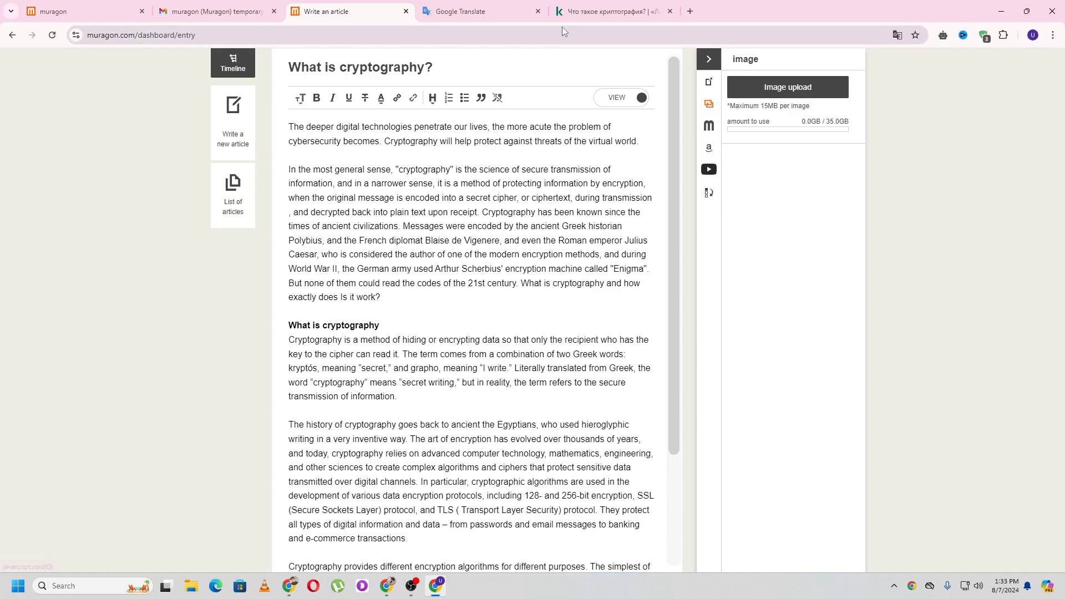
{"action": "left_click", "coordinate": [757, 90]}
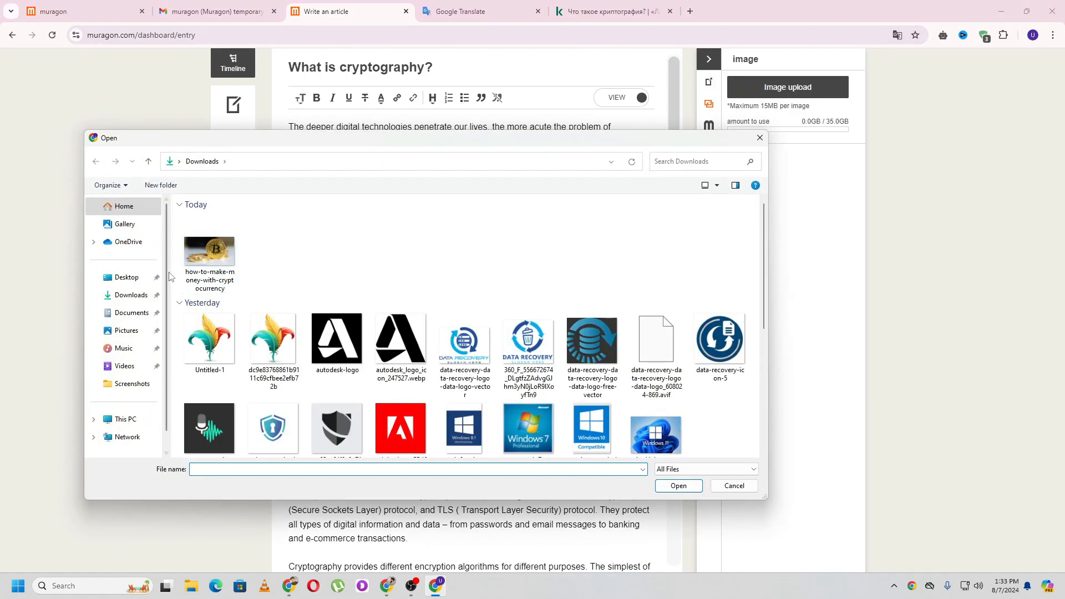
{"action": "double_click", "coordinate": [211, 253]}
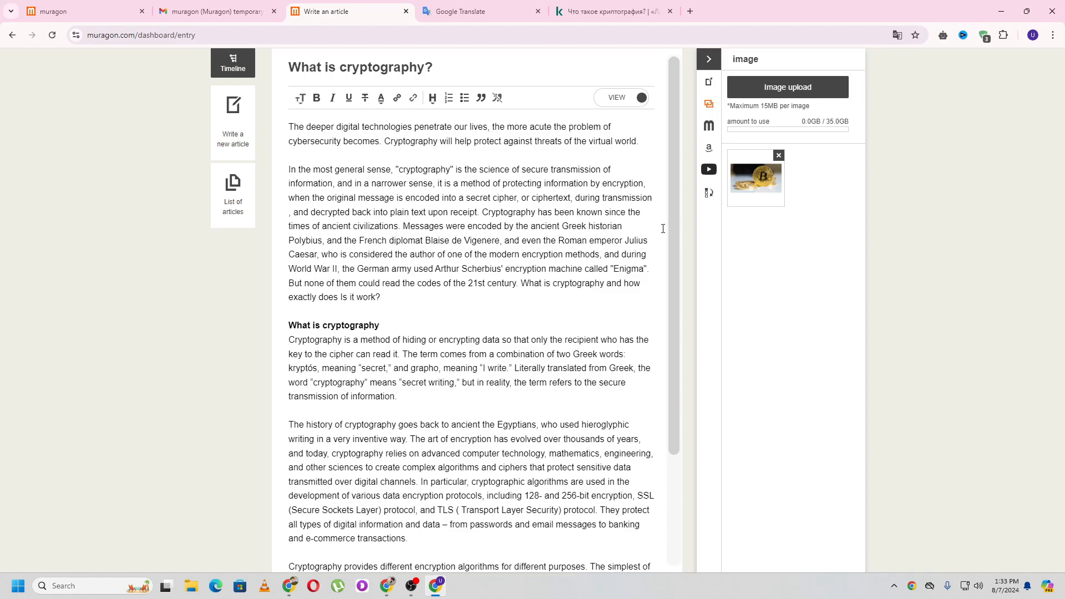
Publish the article immediately, confirm the publication, and look through the published page.
{"action": "left_click", "coordinate": [709, 82]}
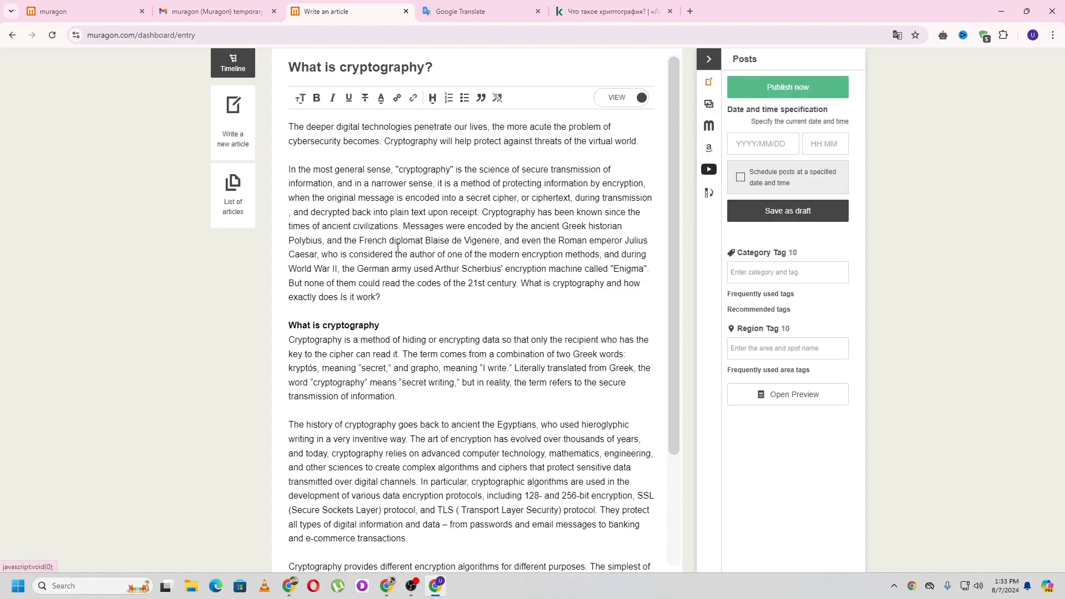
{"action": "left_click", "coordinate": [776, 89]}
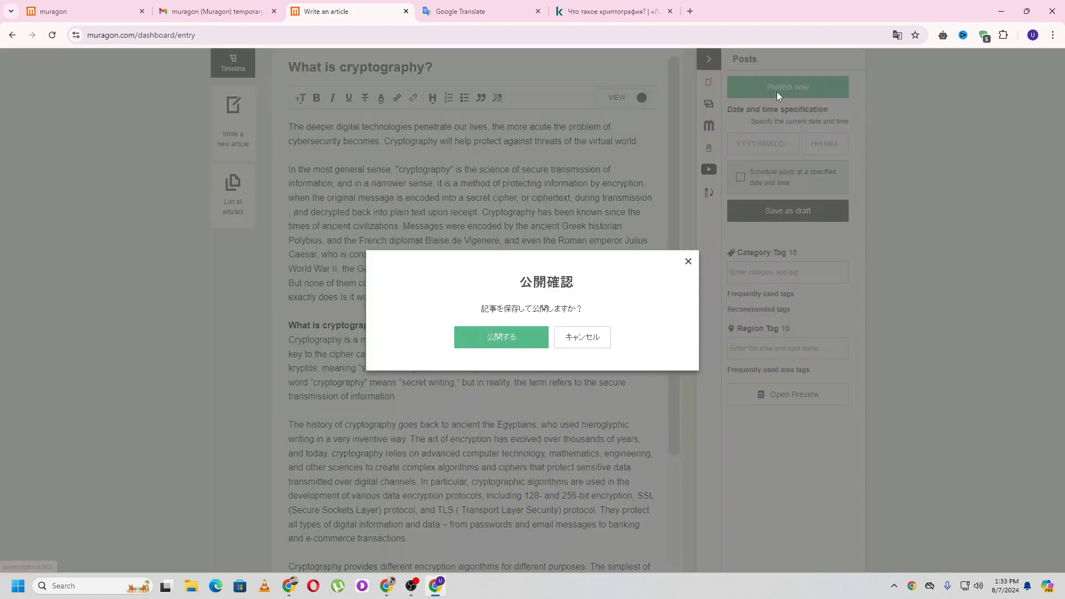
{"action": "left_click", "coordinate": [518, 338]}
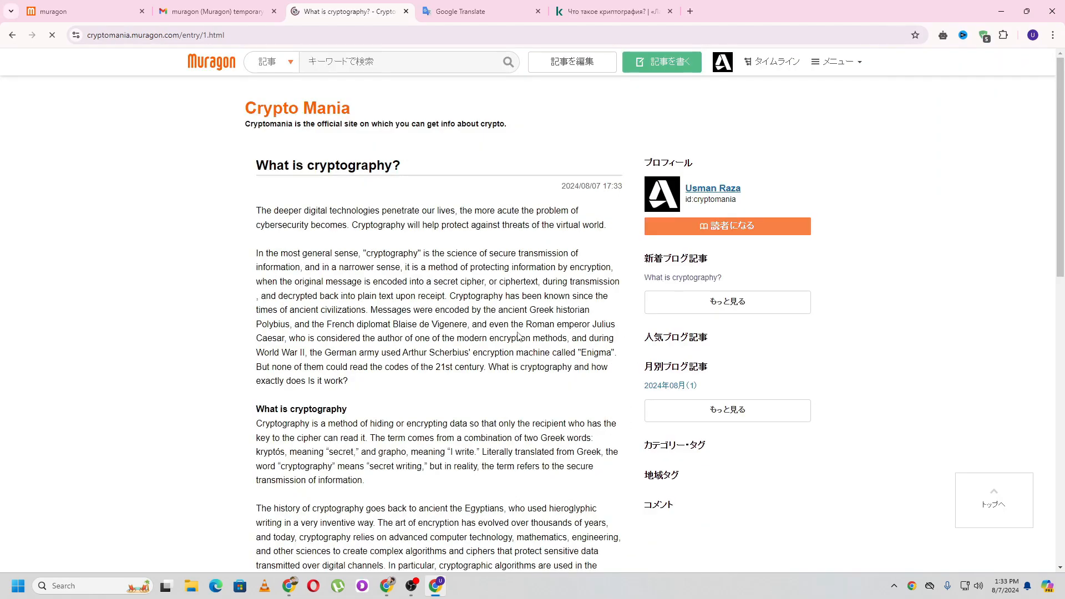
{"action": "scroll", "coordinate": [426, 304], "scroll_direction": "down", "scroll_amount": 7}
{"action": "scroll", "coordinate": [426, 304], "scroll_direction": "down", "scroll_amount": 4}
{"action": "scroll", "coordinate": [446, 302], "scroll_direction": "up", "scroll_amount": 11}
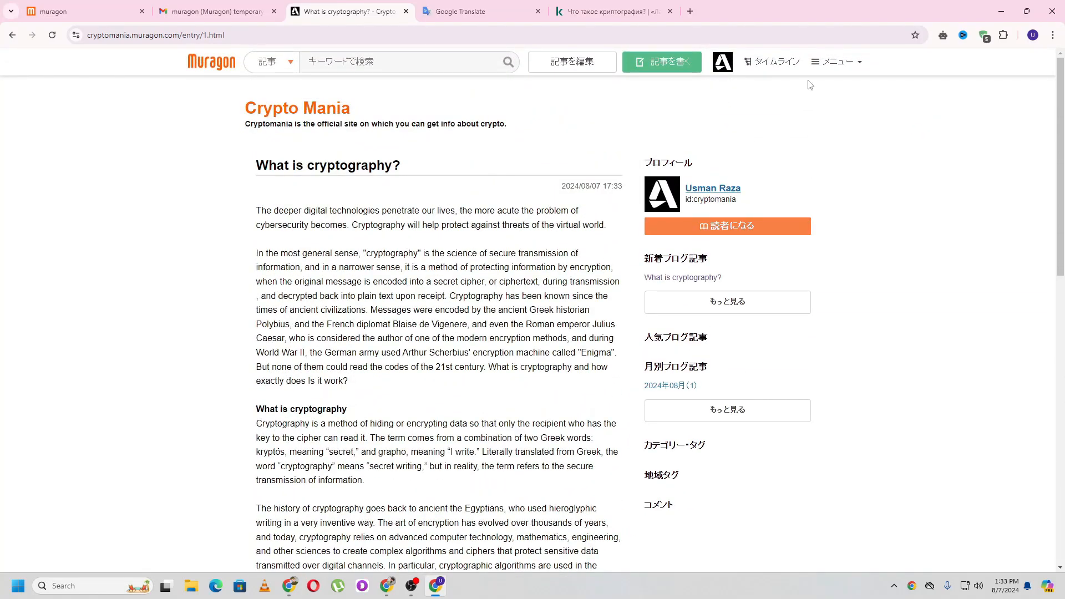
Translate the published blog page into English and go to the Muragon dashboard.
{"action": "right_click", "coordinate": [797, 103]}
{"action": "left_click", "coordinate": [815, 305]}
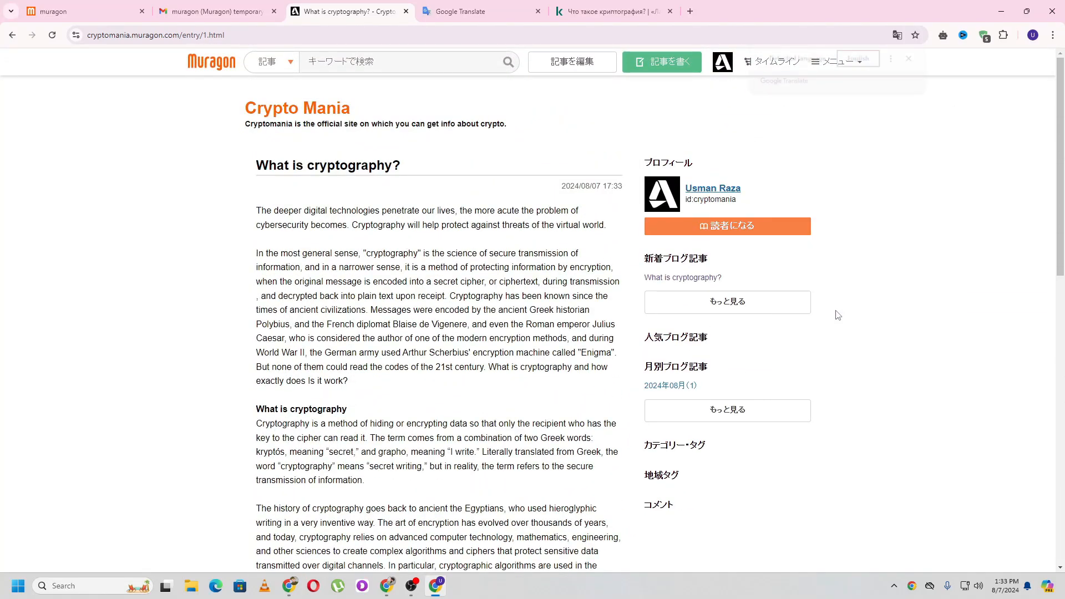
{"action": "left_click", "coordinate": [841, 63]}
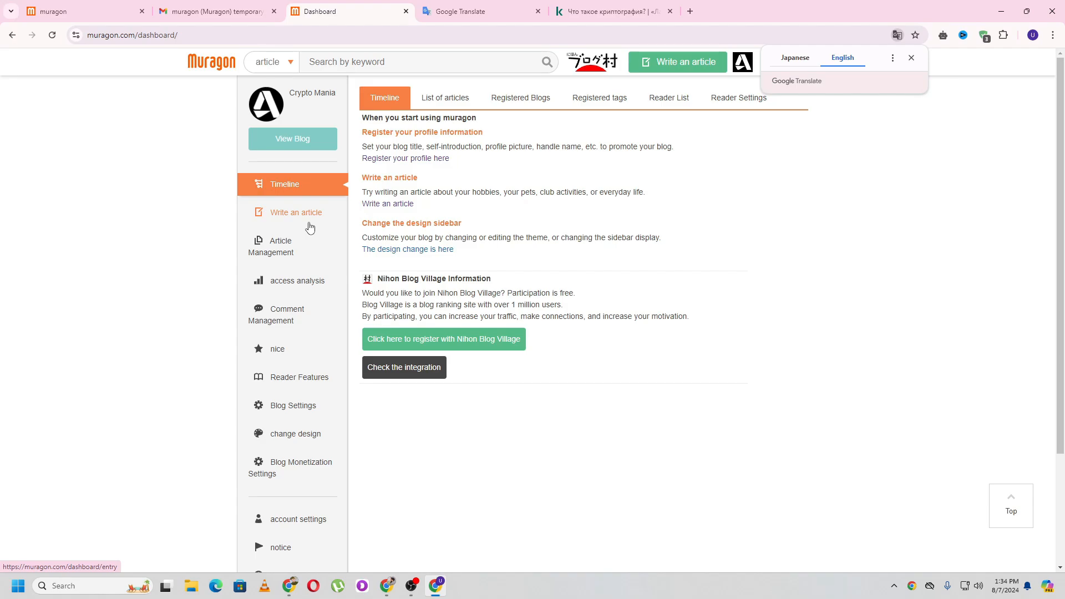
Open the External Collaboration section of the blog settings, which holds the Google Analytics tracking ID.
{"action": "scroll", "coordinate": [333, 211], "scroll_direction": "down", "scroll_amount": 3}
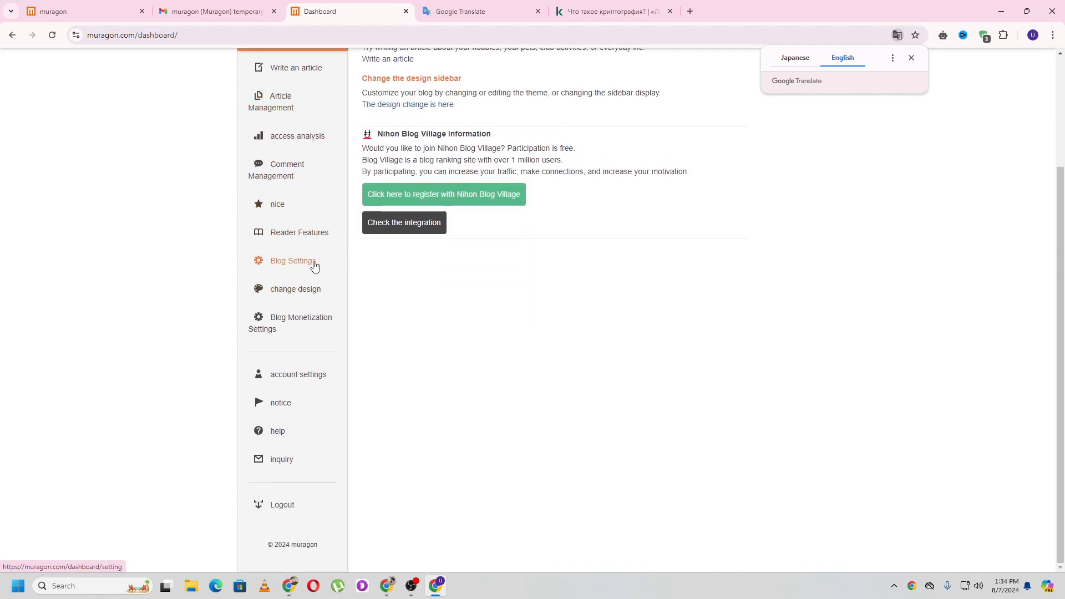
{"action": "left_click", "coordinate": [294, 261]}
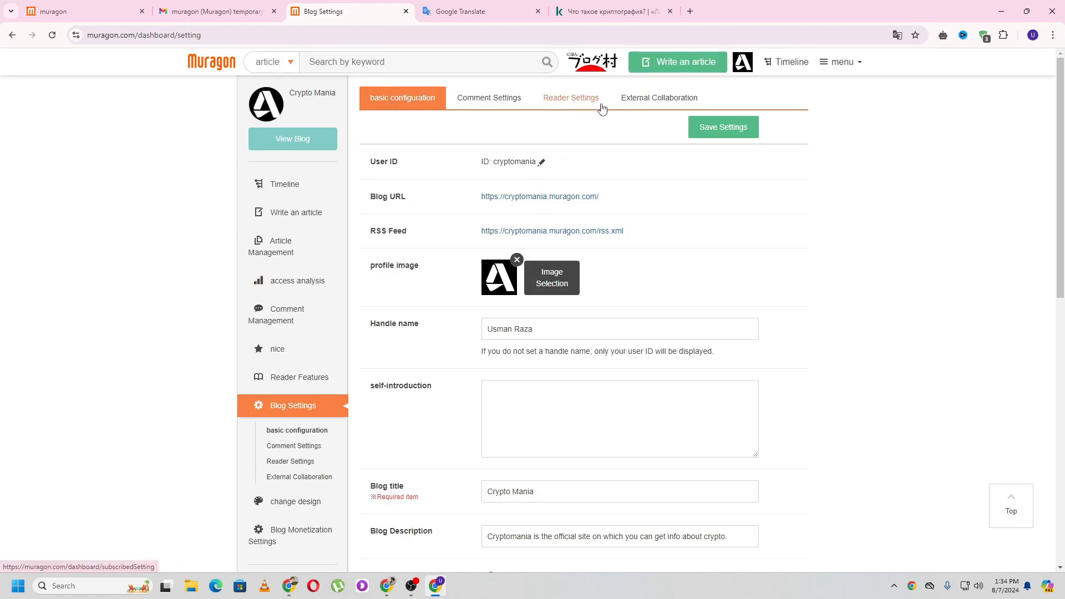
{"action": "left_click", "coordinate": [644, 107]}
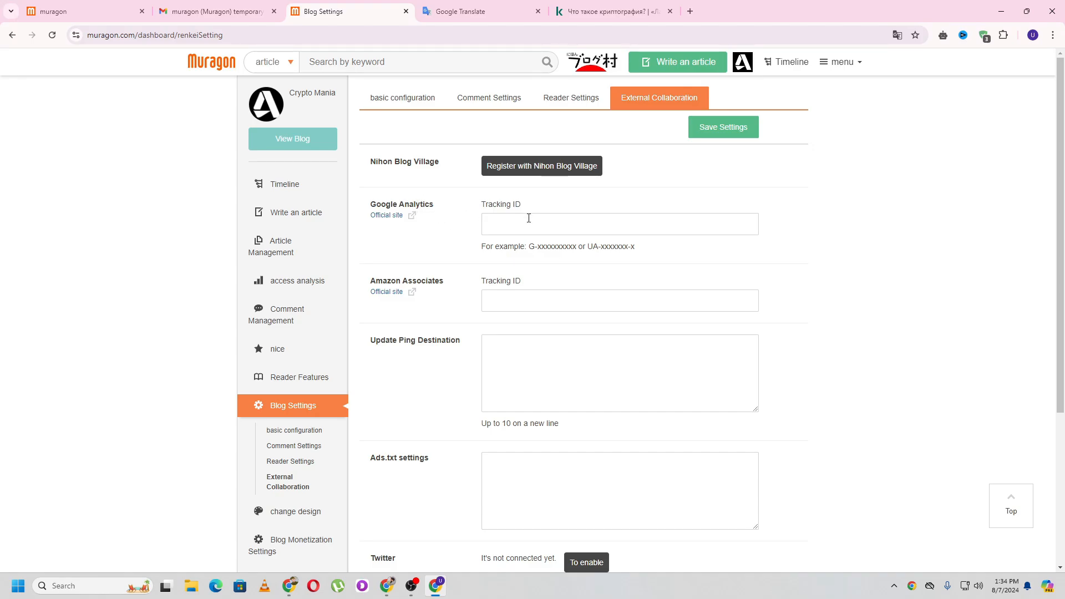
Open Google Analytics in the browser tab holding the Kaspersky page and check the account's list of properties.
{"action": "left_click", "coordinate": [610, 11]}
{"action": "left_click", "coordinate": [449, 37]}
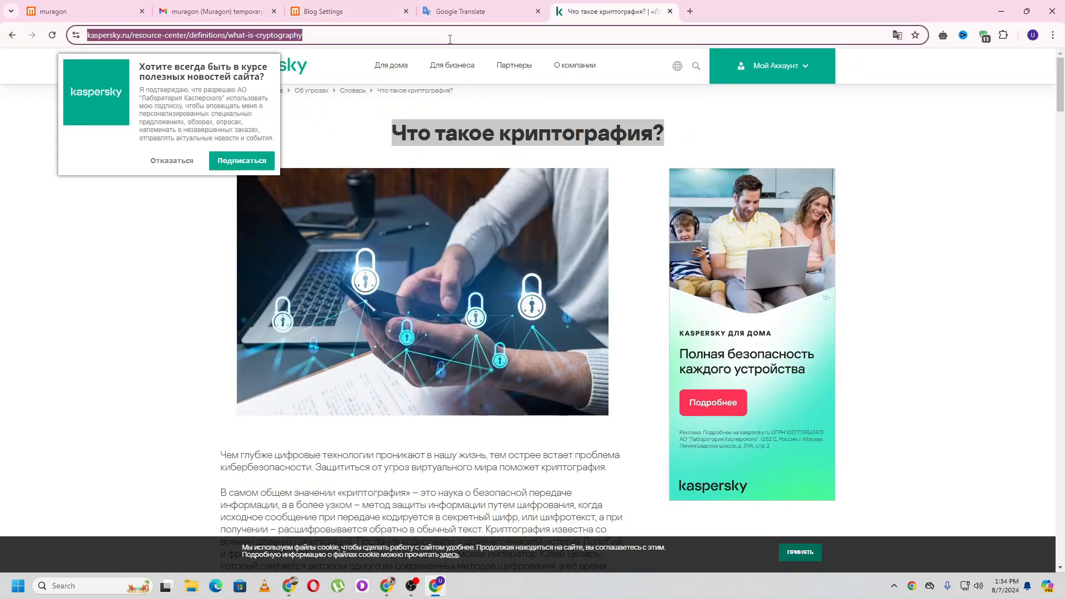
{"action": "type", "text": "an"}
{"action": "key", "text": "Return"}
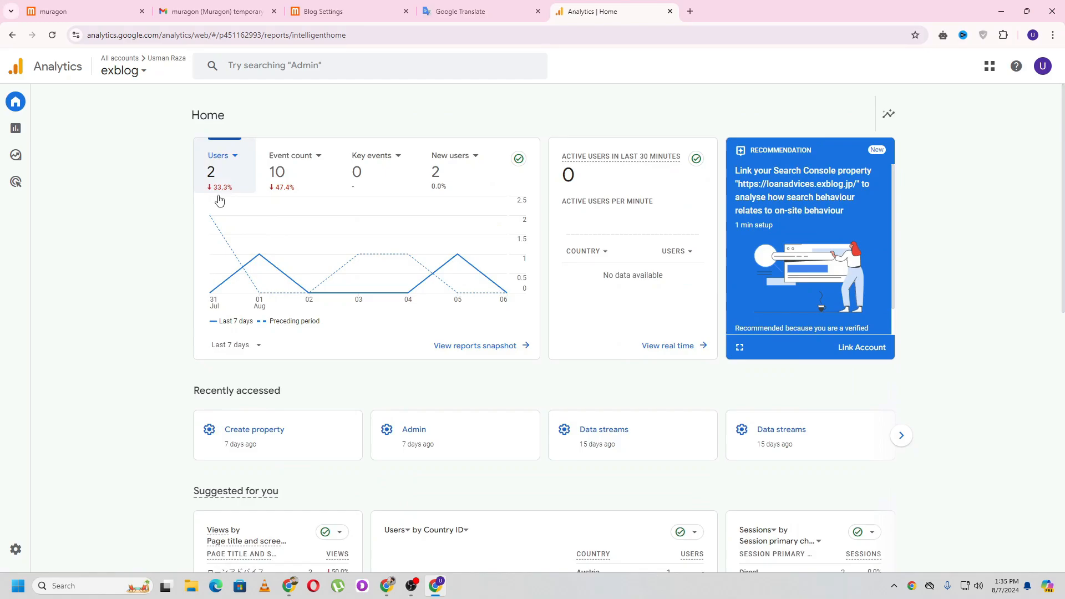
{"action": "mouse_move", "coordinate": [24, 129]}
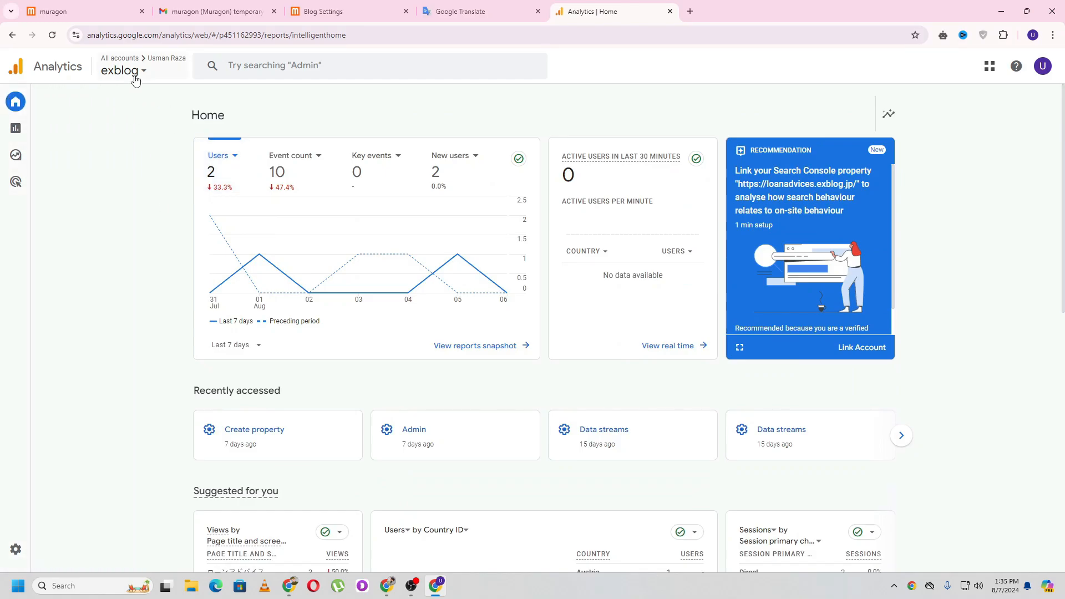
{"action": "left_click", "coordinate": [135, 81]}
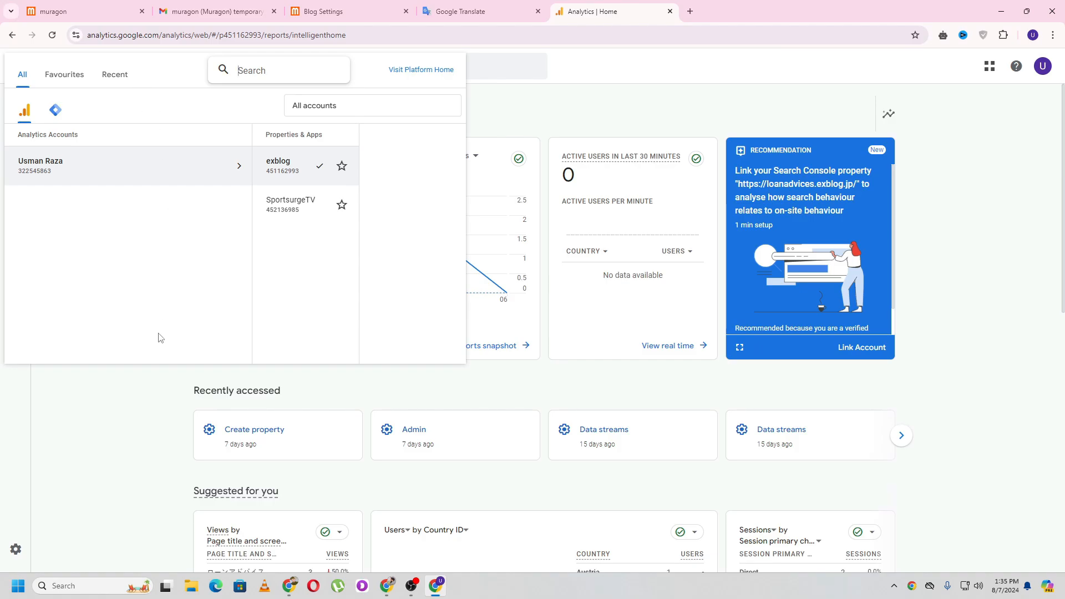
{"action": "left_click", "coordinate": [137, 379]}
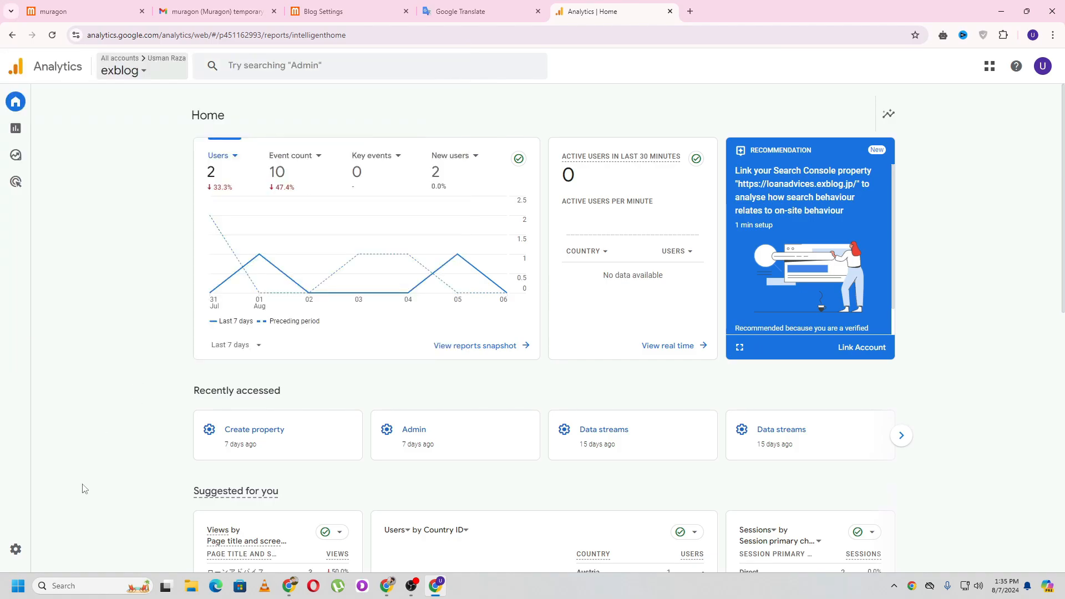
Start a new property from the Analytics admin area, name it Muragon, and continue to the business details.
{"action": "left_click", "coordinate": [17, 552]}
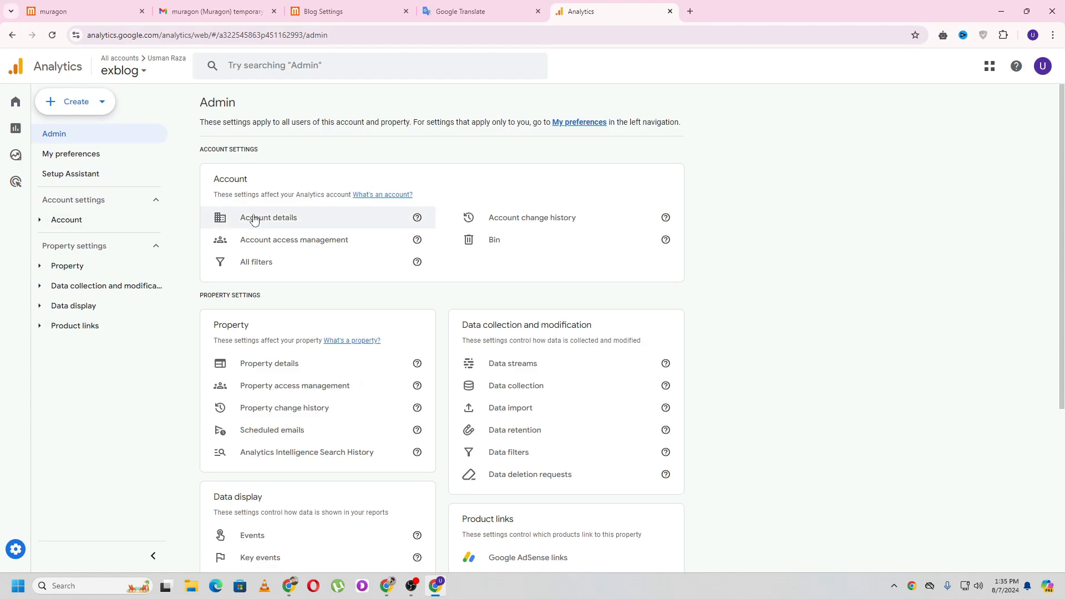
{"action": "left_click", "coordinate": [61, 103]}
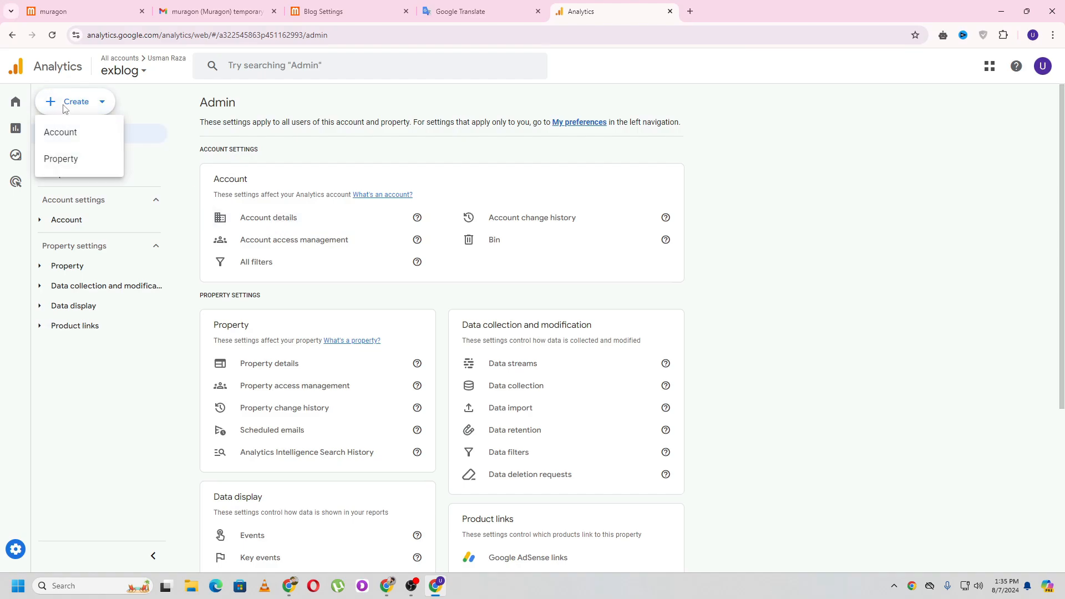
{"action": "left_click", "coordinate": [72, 161]}
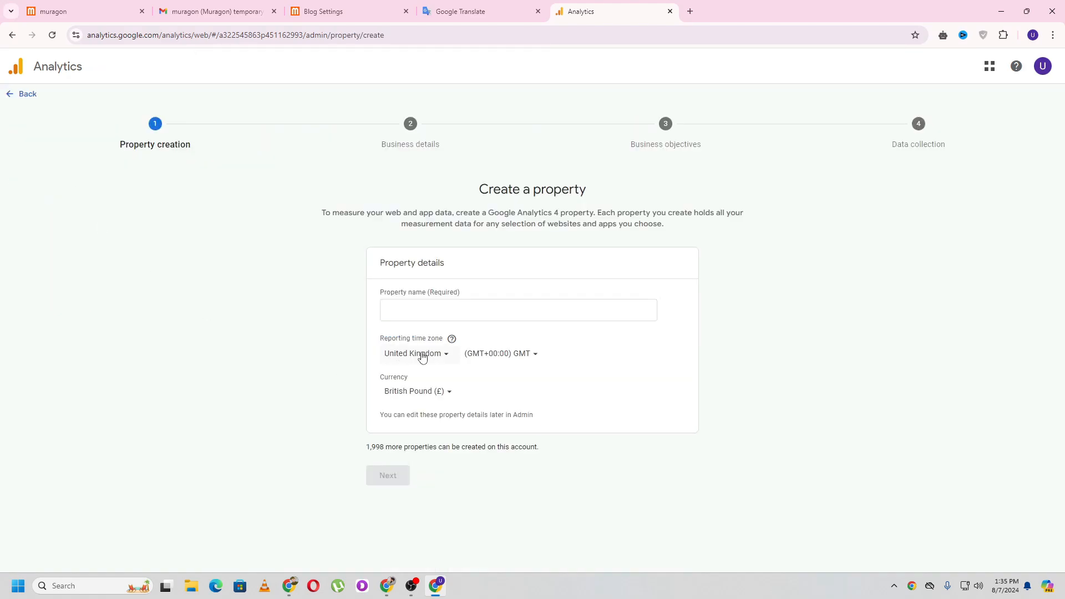
{"action": "left_click", "coordinate": [470, 312]}
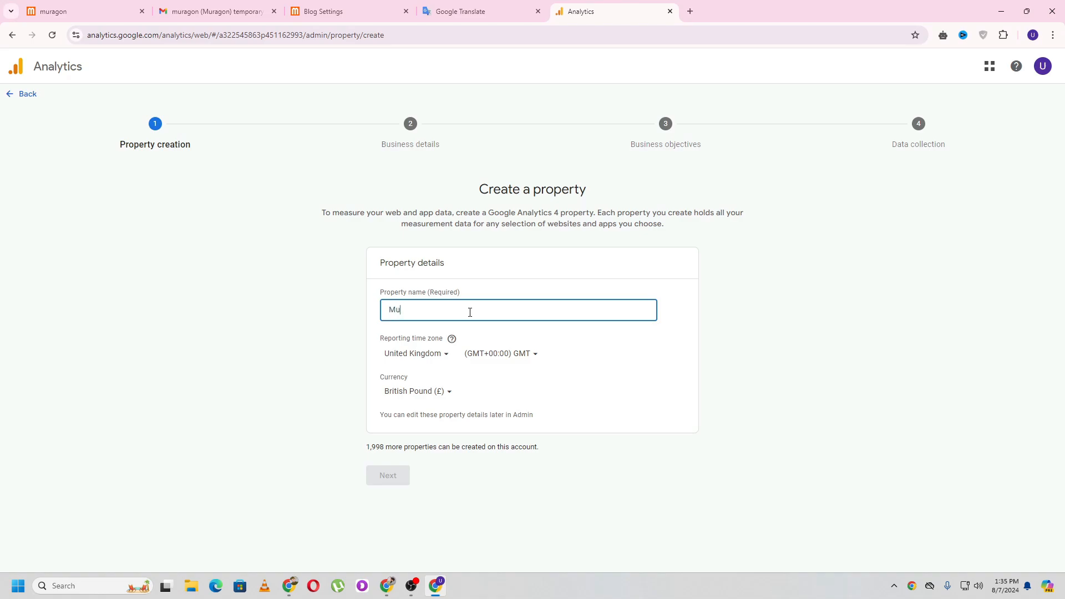
{"action": "type", "text": "Muragon"}
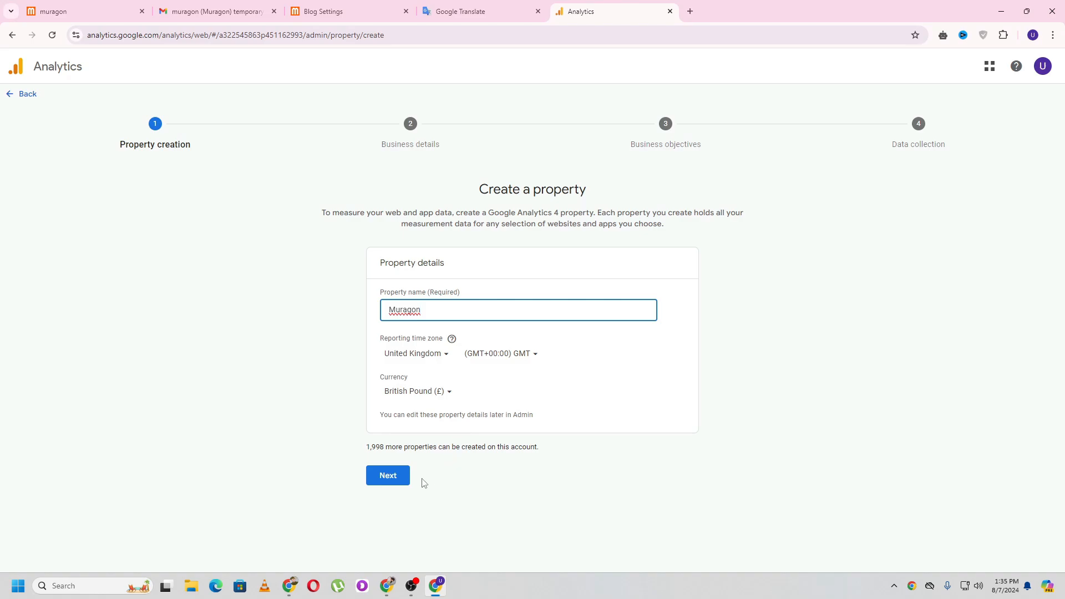
{"action": "left_click", "coordinate": [397, 486]}
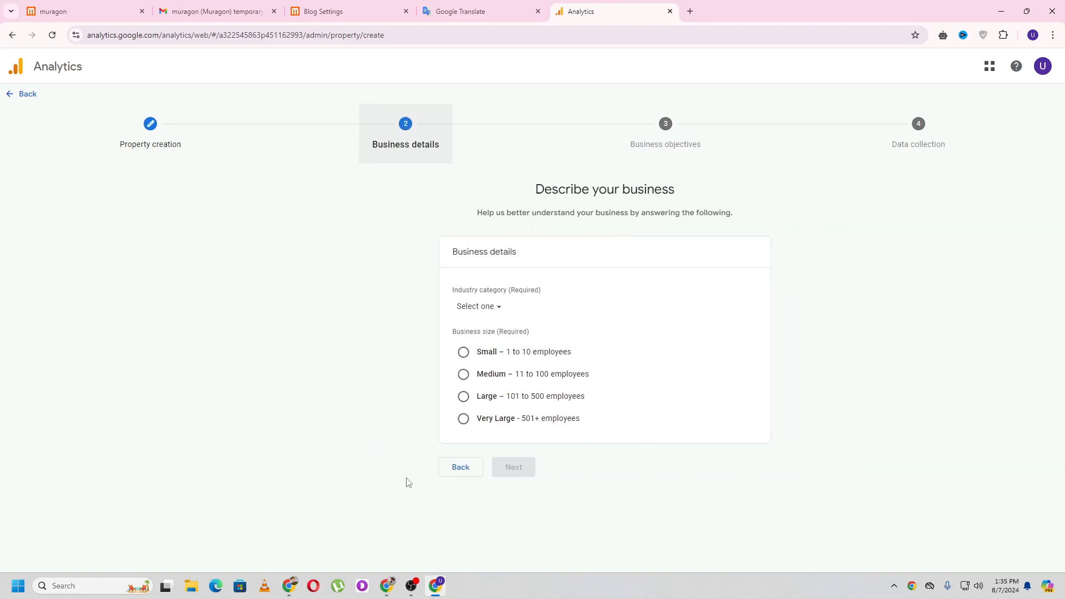
Set the industry category to Finance and the business size to Small, and continue to the business objectives.
{"action": "left_click", "coordinate": [412, 312]}
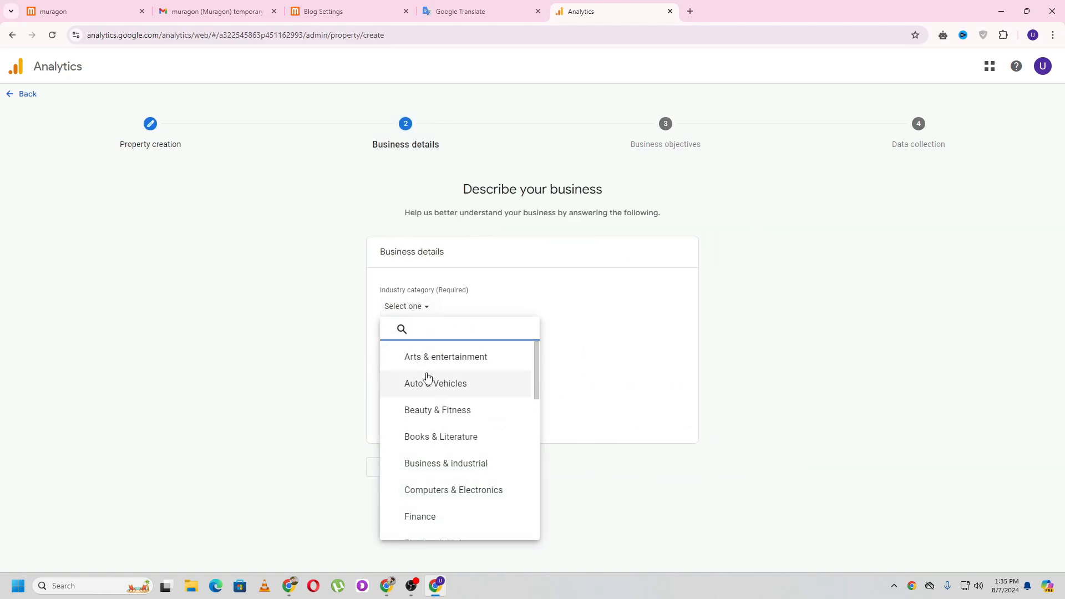
{"action": "left_click", "coordinate": [438, 517]}
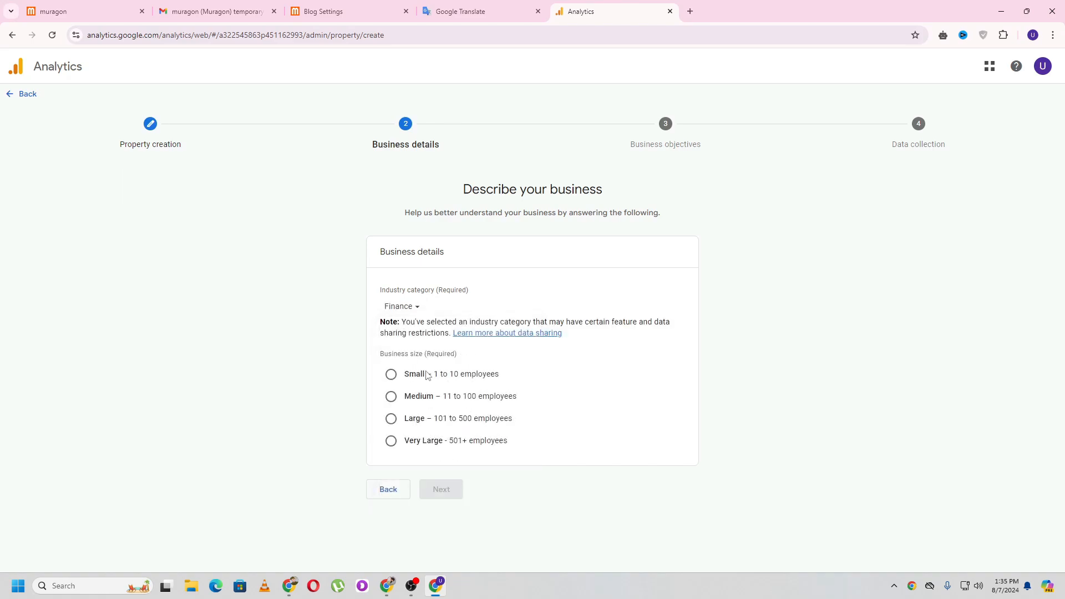
{"action": "left_click", "coordinate": [408, 378]}
{"action": "left_click", "coordinate": [441, 491]}
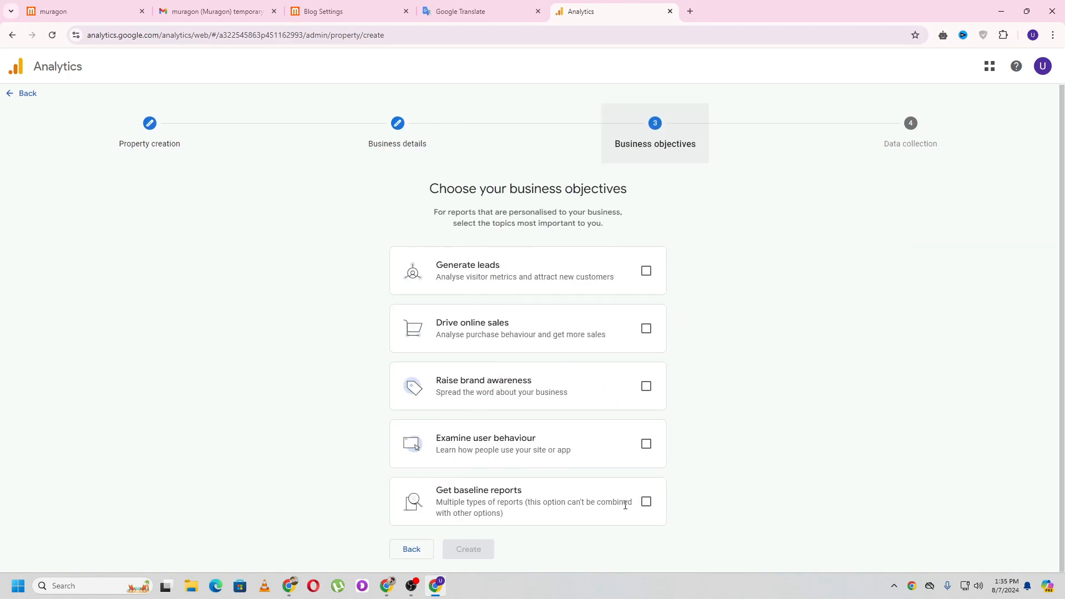
Create the property with the Get baseline reports objective and choose Web as the data collection platform.
{"action": "left_click", "coordinate": [645, 502]}
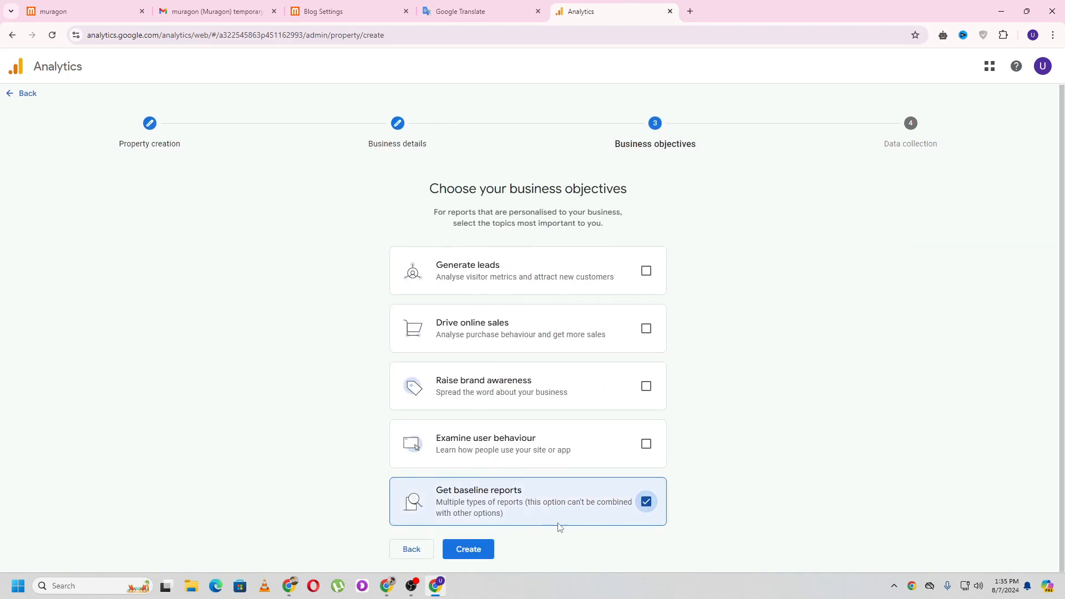
{"action": "left_click", "coordinate": [480, 550]}
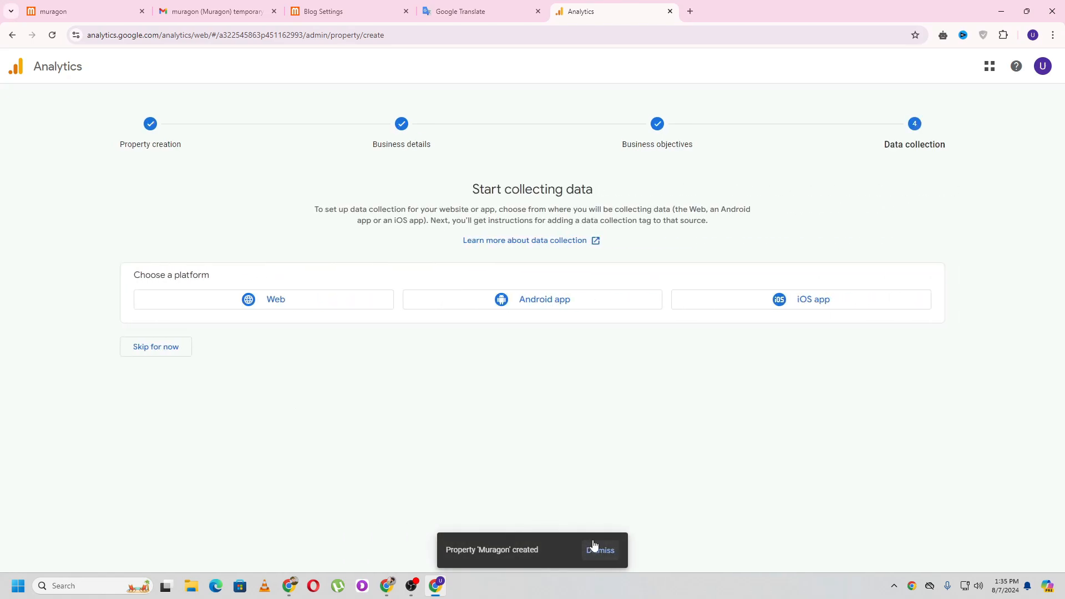
{"action": "left_click", "coordinate": [249, 304]}
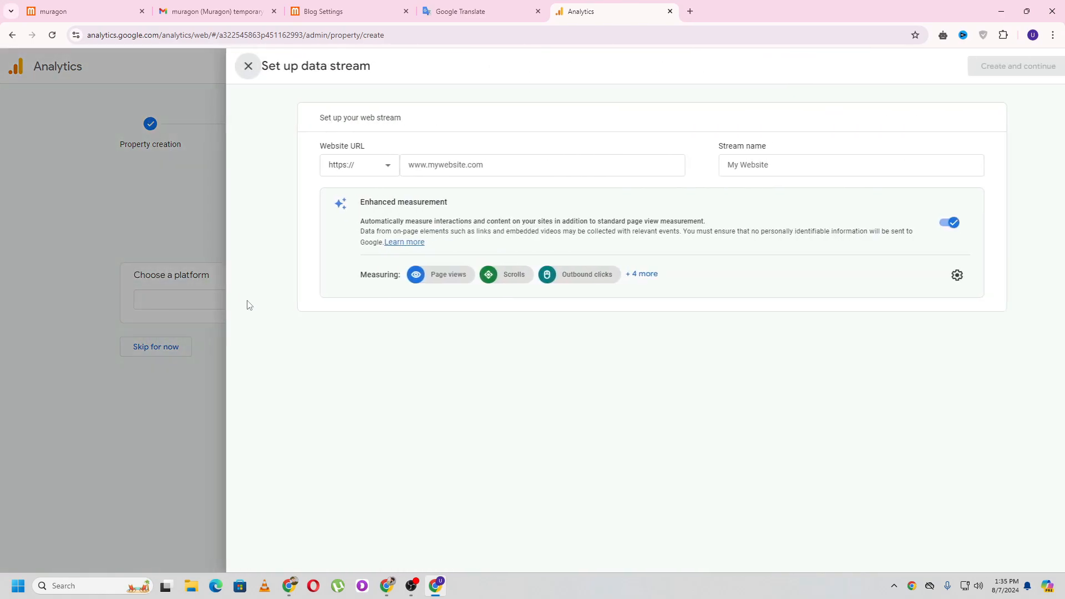
{"action": "left_click", "coordinate": [440, 162]}
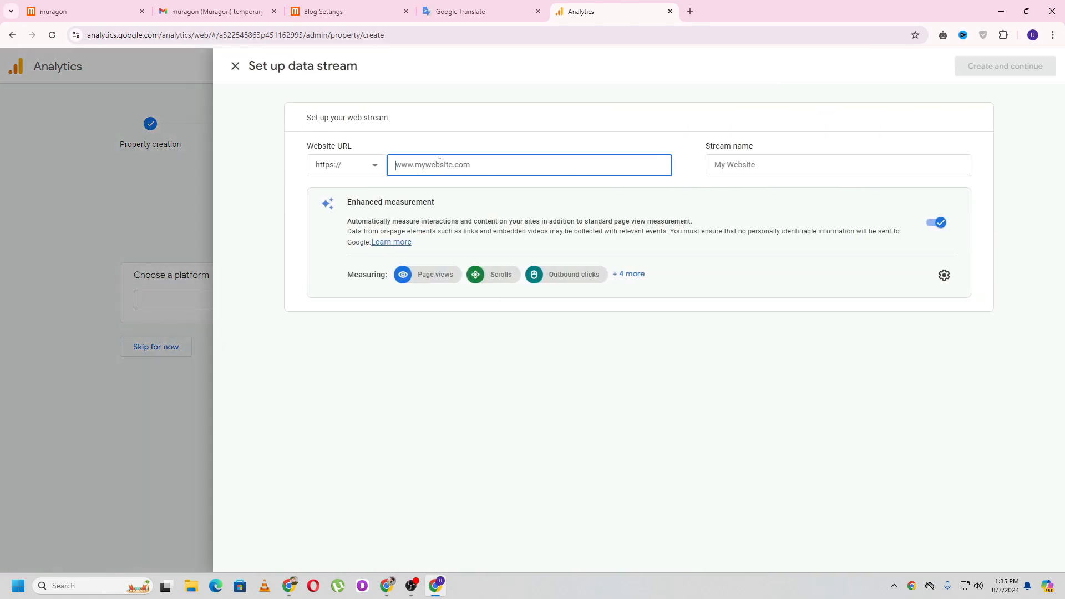
{"action": "left_click", "coordinate": [358, 16]}
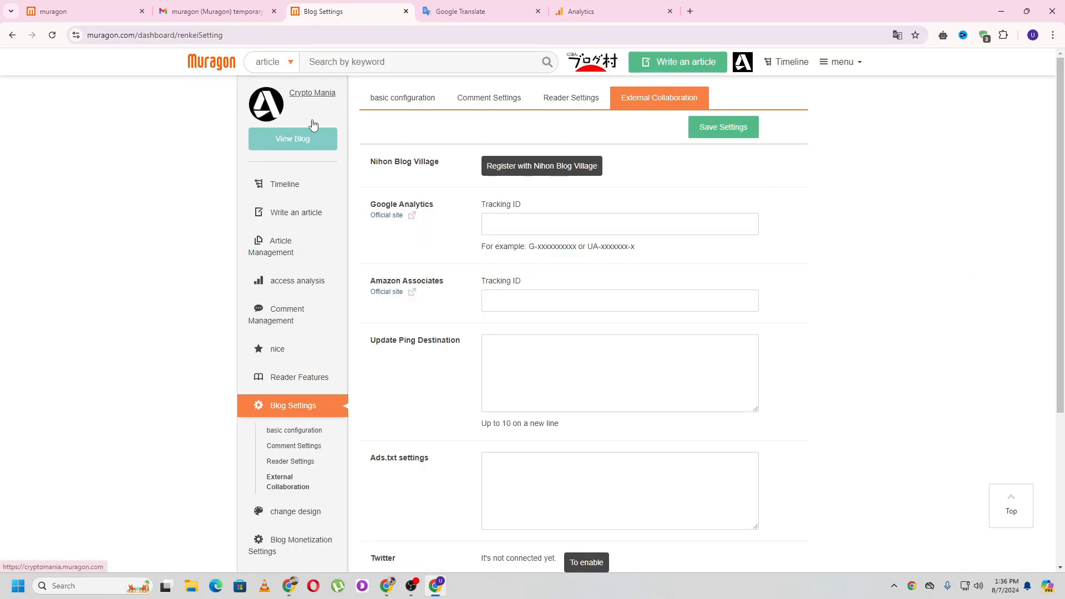
{"action": "left_click", "coordinate": [307, 146]}
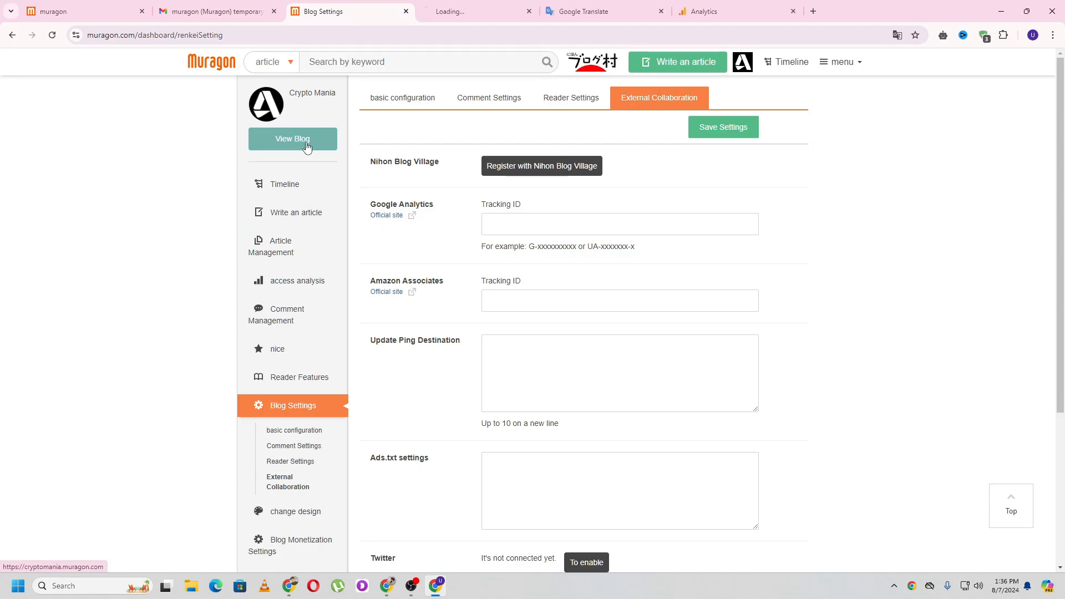
{"action": "left_click", "coordinate": [133, 36]}
{"action": "key", "text": "ctrl+c"}
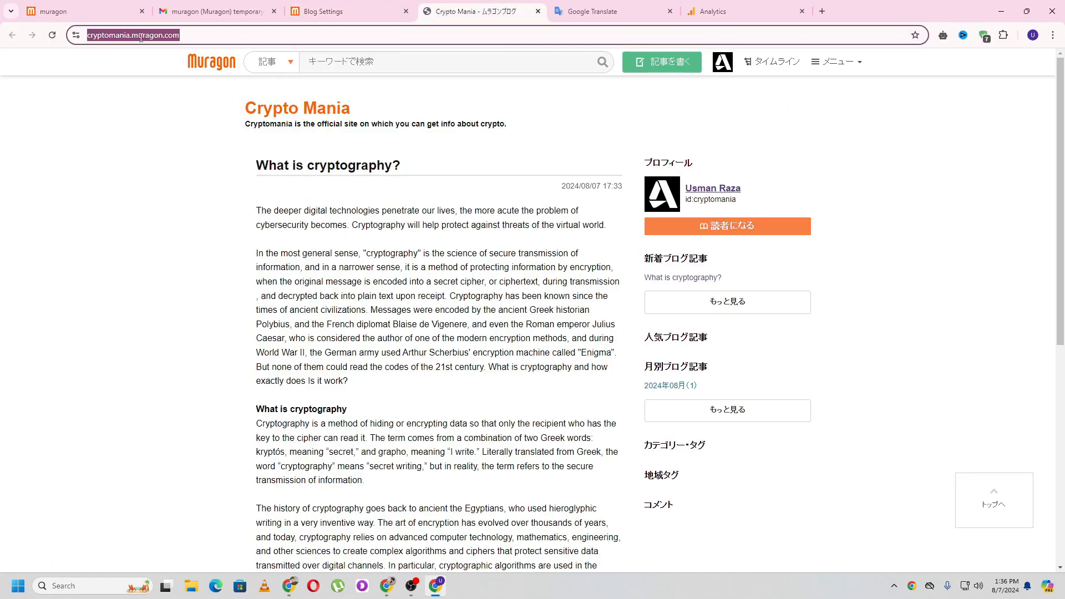
{"action": "left_click", "coordinate": [716, 11]}
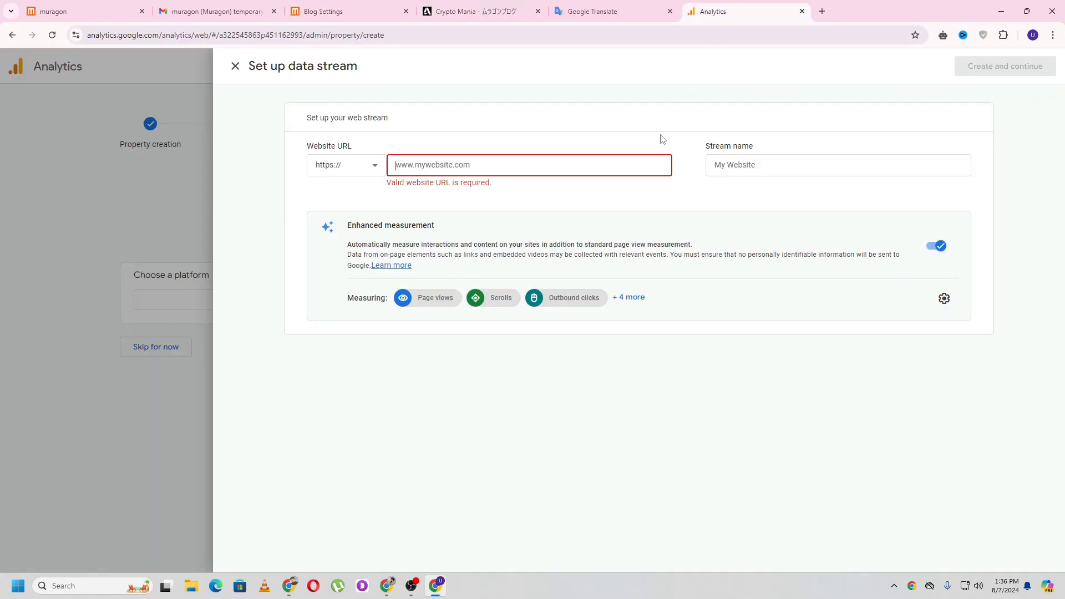
{"action": "left_click", "coordinate": [507, 160]}
{"action": "key", "text": "ctrl+v"}
{"action": "left_click_drag", "start_coordinate": [421, 168], "coordinate": [393, 168]}
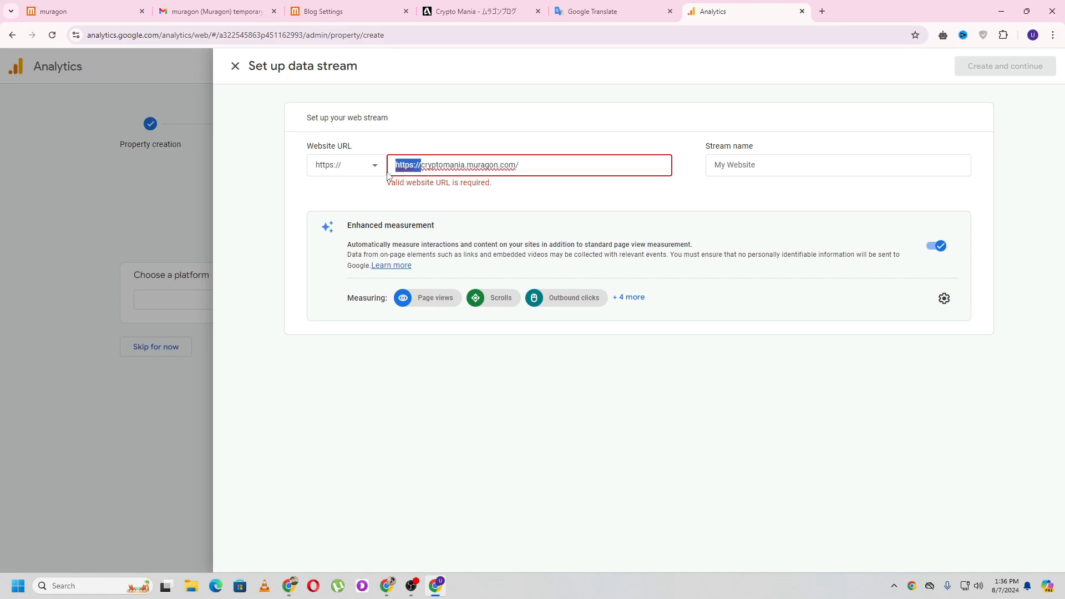
{"action": "key", "text": "BackSpace"}
Name the web stream Muragon and create it.
{"action": "left_click", "coordinate": [807, 161]}
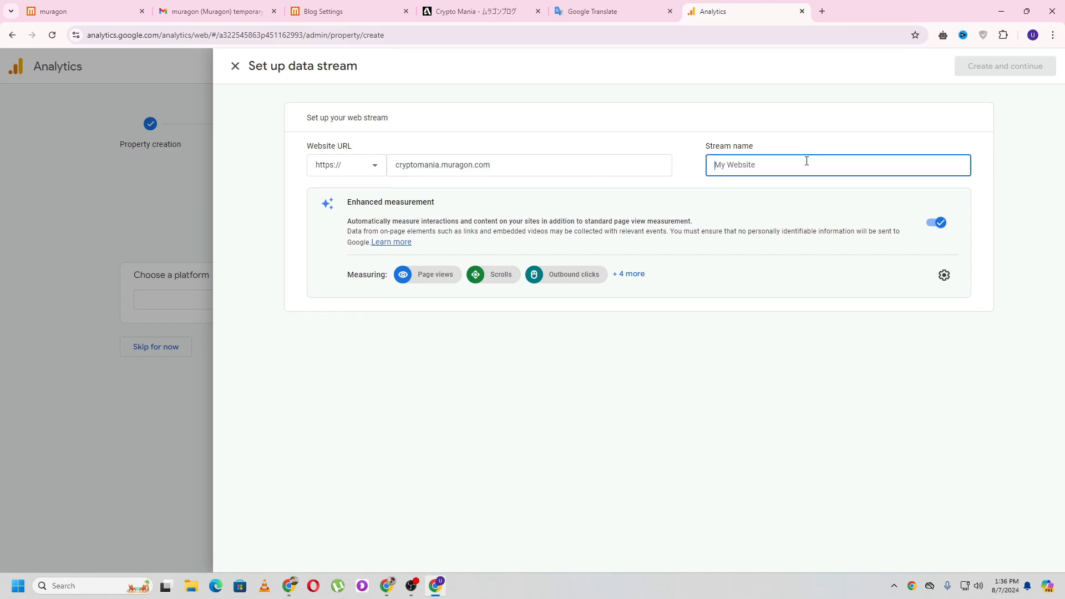
{"action": "type", "text": "Murago"}
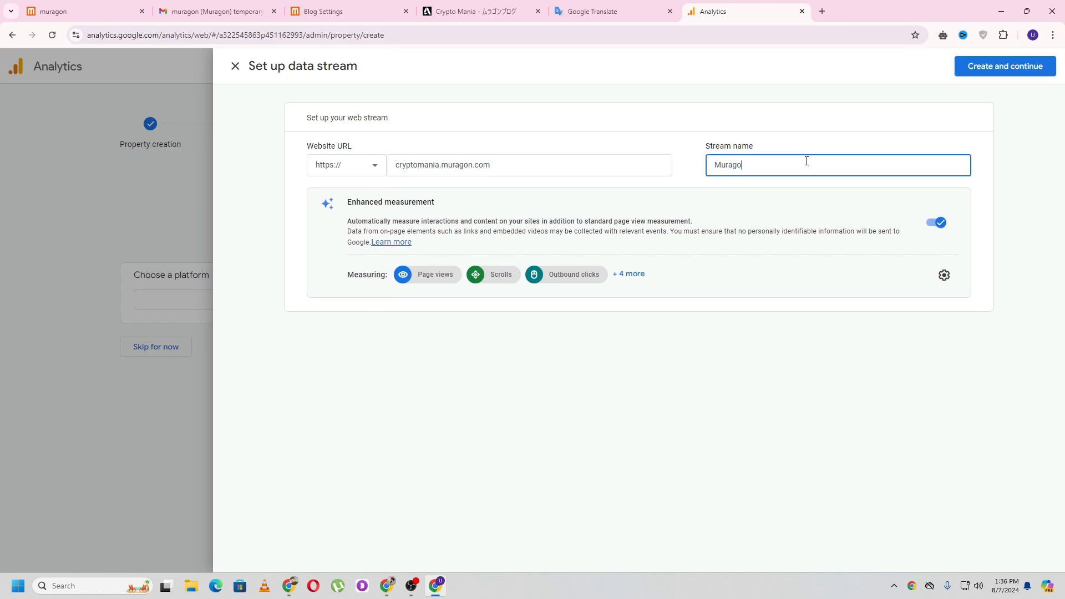
{"action": "type", "text": "n"}
{"action": "left_click", "coordinate": [1001, 68]}
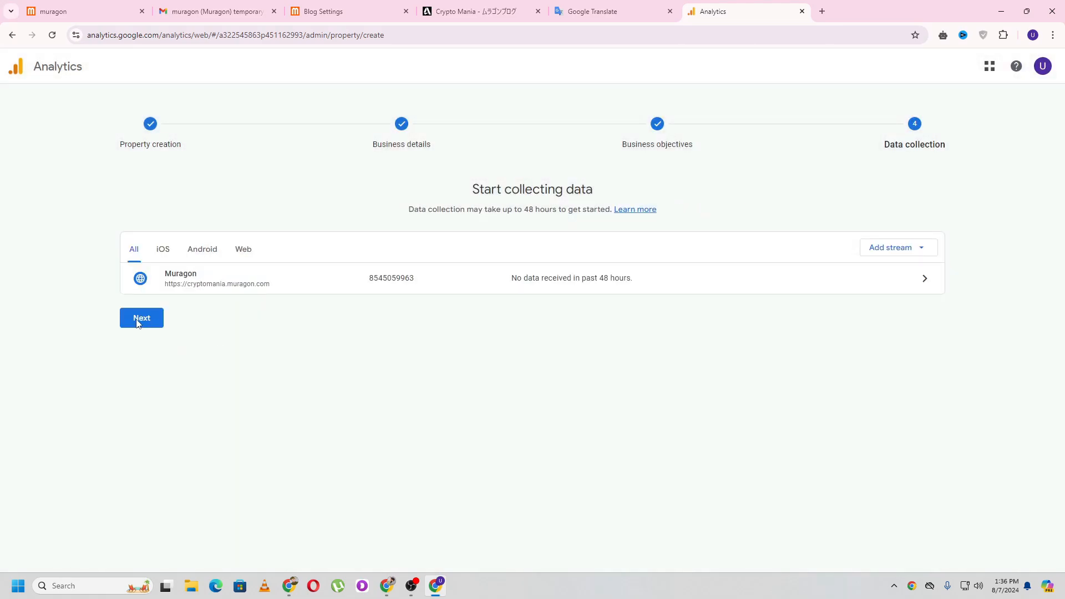
Dismiss the Google tag setup instructions and copy the Muragon web stream's measurement ID.
{"action": "left_click", "coordinate": [138, 323]}
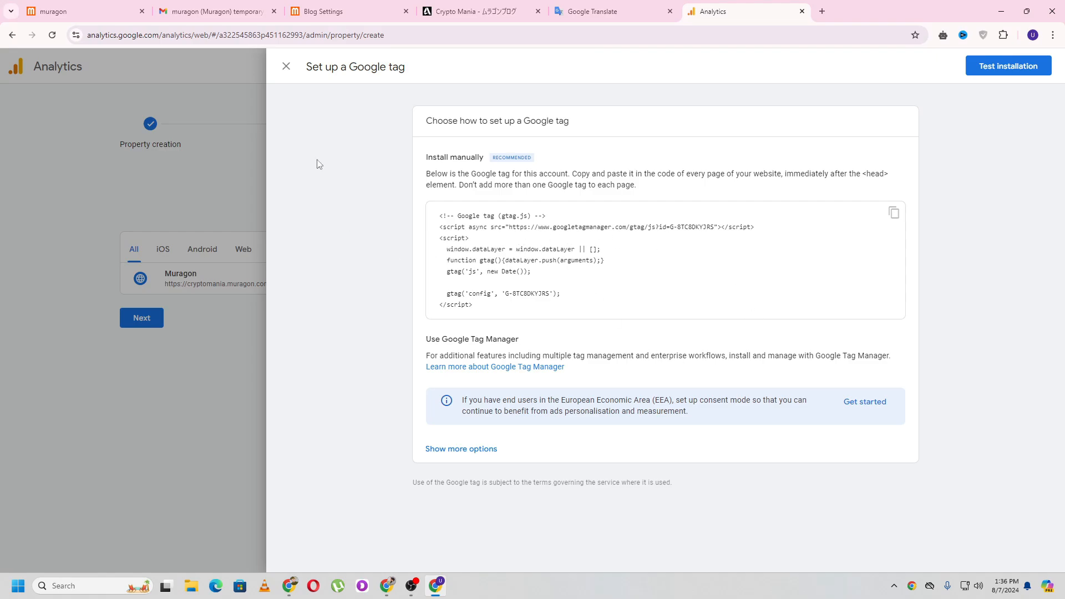
{"action": "left_click", "coordinate": [287, 67]}
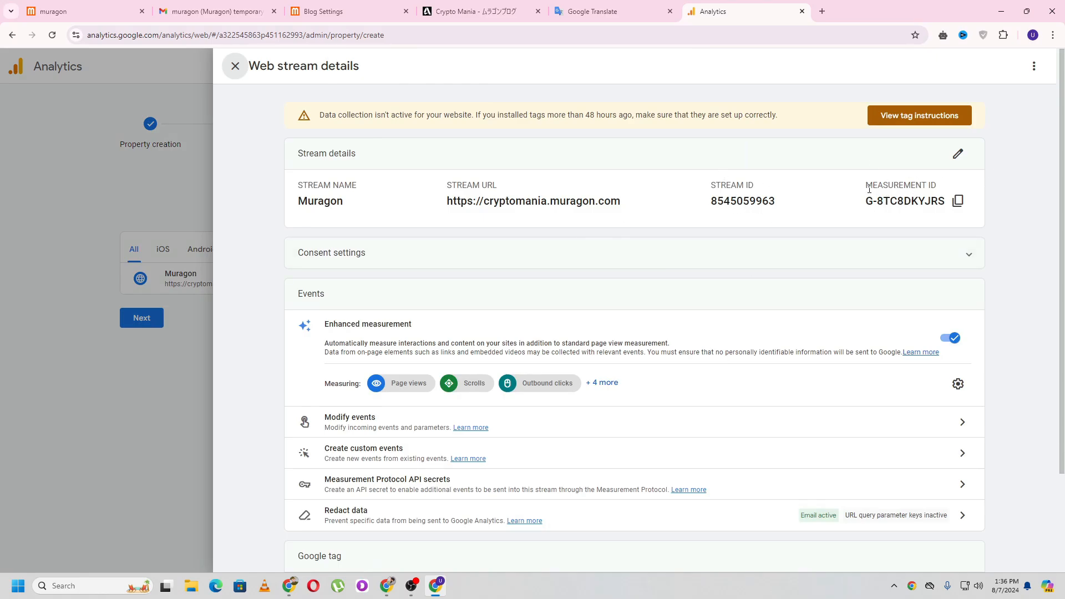
{"action": "left_click", "coordinate": [958, 202]}
Paste the measurement ID as the Google Analytics tracking ID in Muragon's External Collaboration settings and save the settings.
{"action": "left_click", "coordinate": [351, 7]}
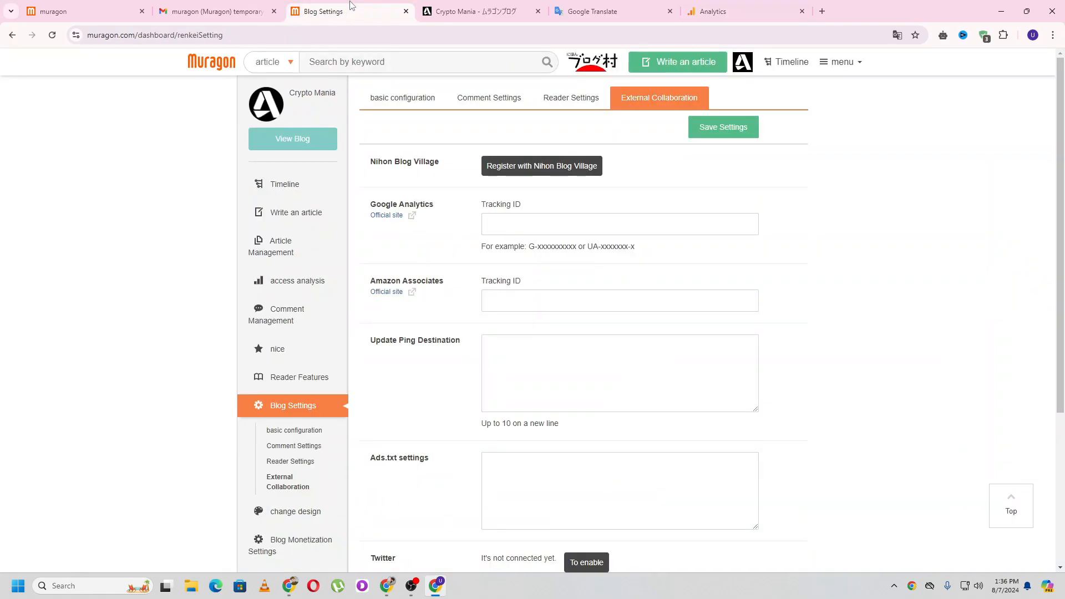
{"action": "left_click", "coordinate": [509, 220]}
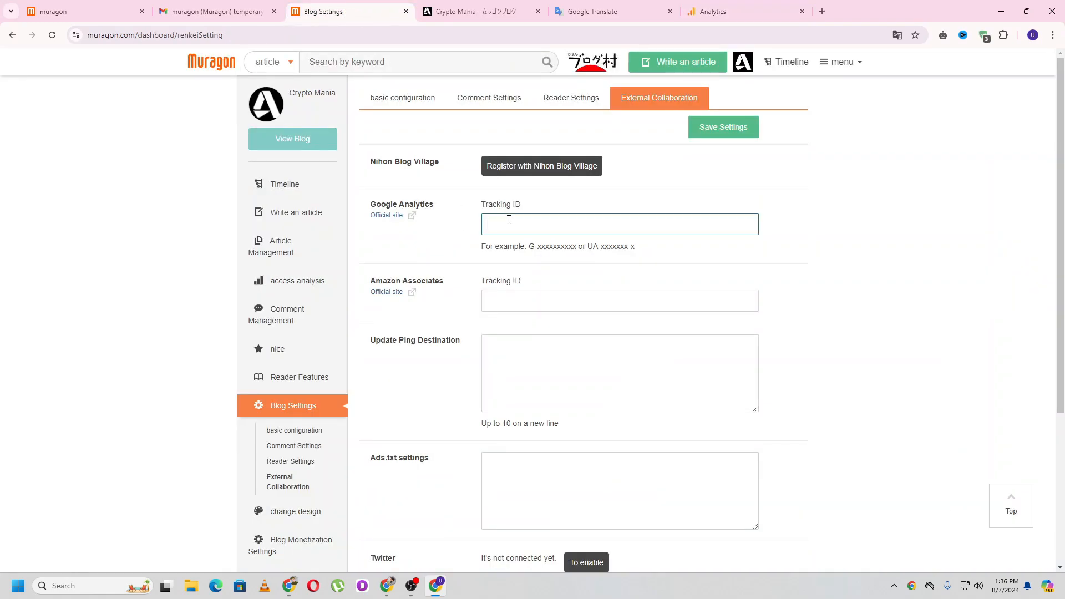
{"action": "key", "text": "ctrl+v"}
{"action": "left_click", "coordinate": [690, 266]}
{"action": "scroll", "coordinate": [582, 291], "scroll_direction": "down", "scroll_amount": 4}
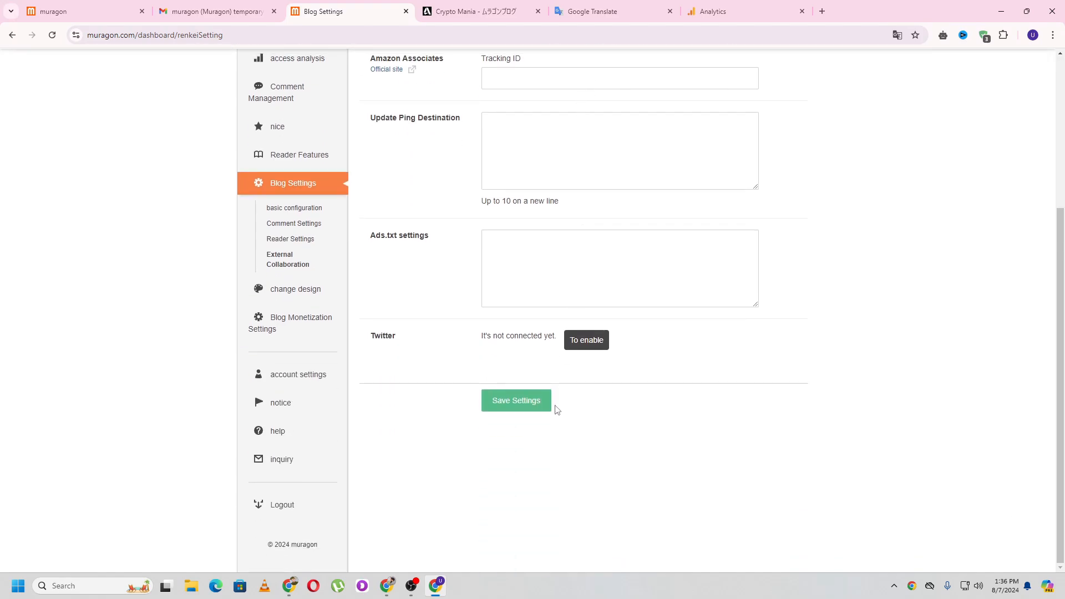
{"action": "left_click", "coordinate": [526, 408]}
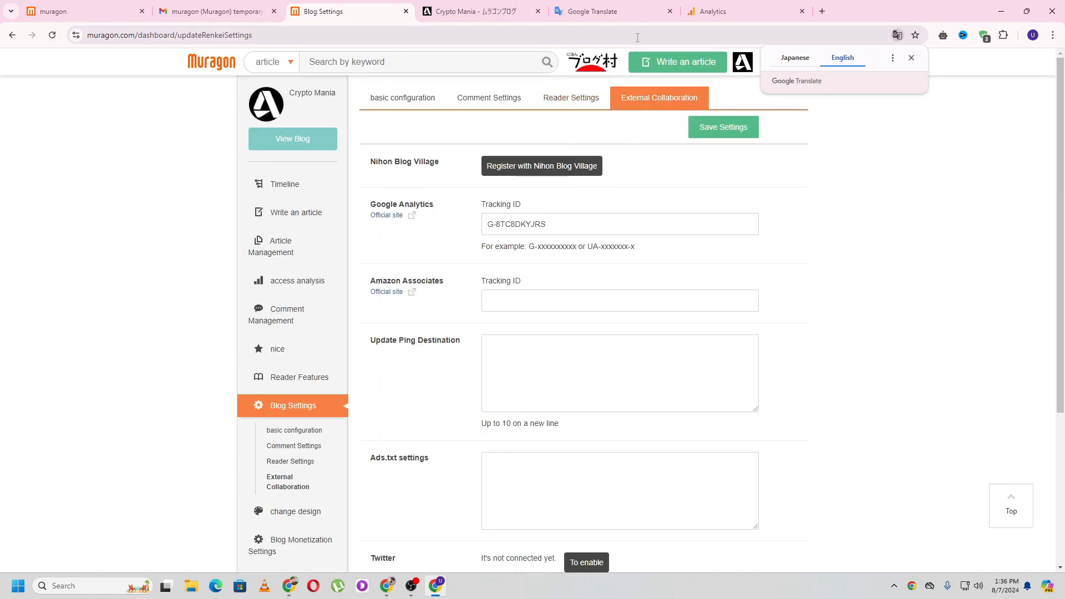
Return to Google Analytics, finish the data collection setup, and continue to the new property's home page.
{"action": "left_click", "coordinate": [721, 11]}
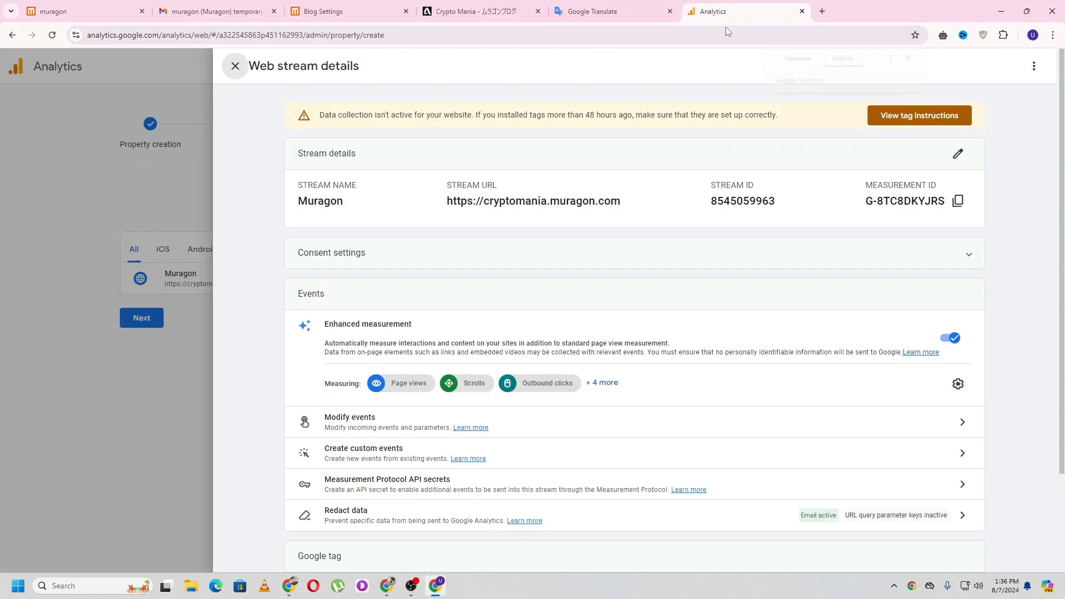
{"action": "left_click", "coordinate": [195, 325]}
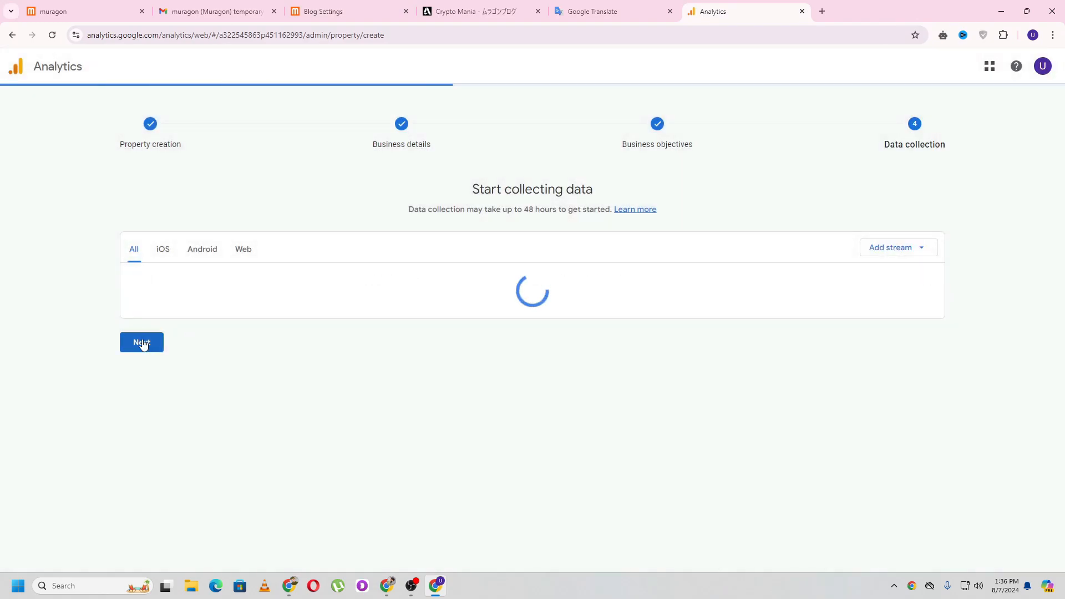
{"action": "left_click", "coordinate": [140, 322]}
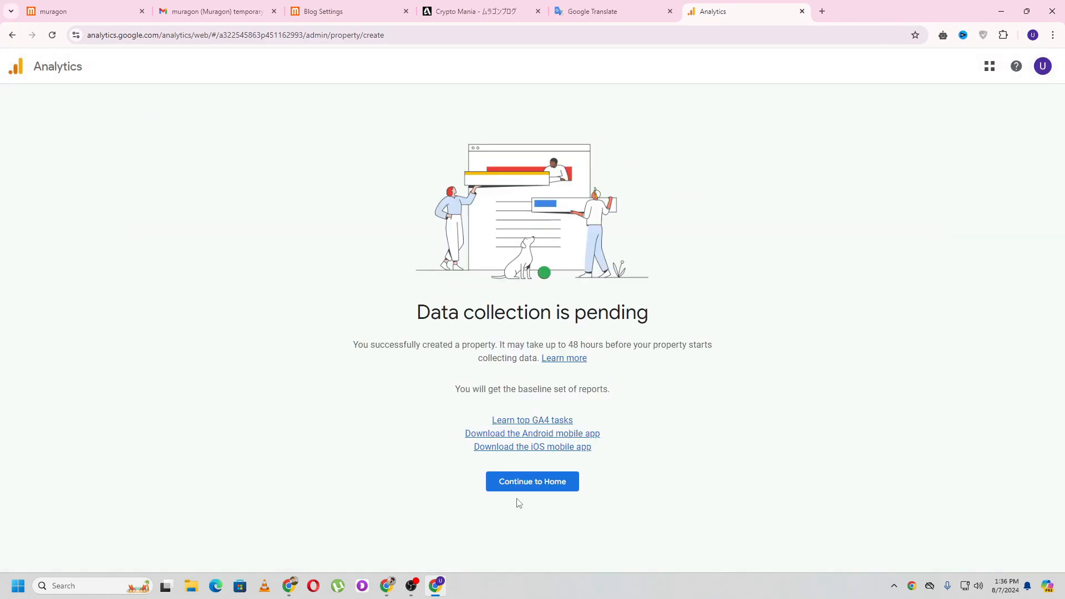
{"action": "left_click", "coordinate": [534, 489]}
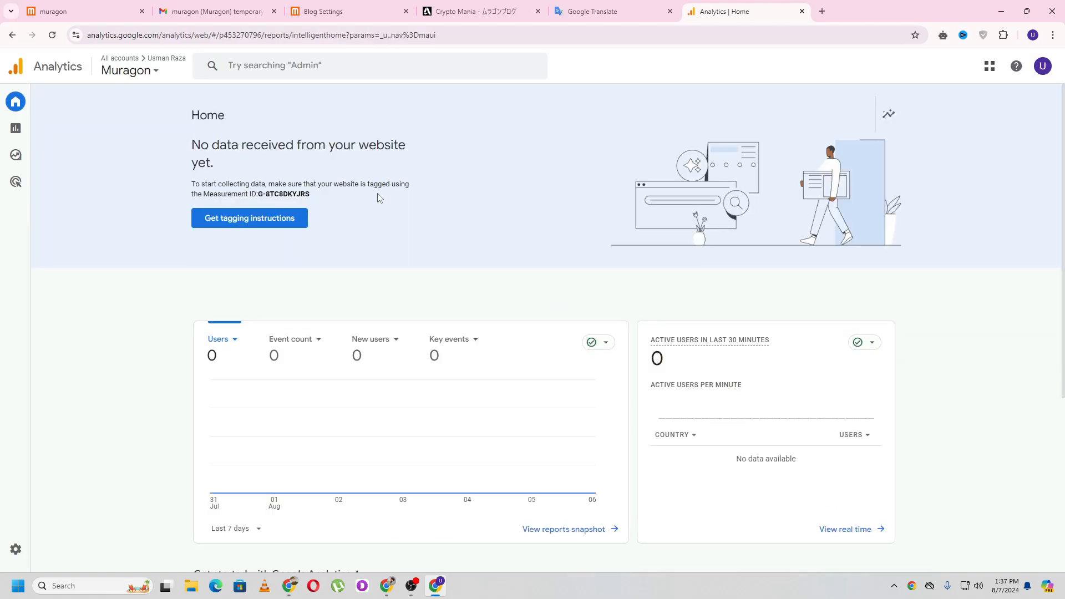
{"action": "left_click", "coordinate": [257, 221]}
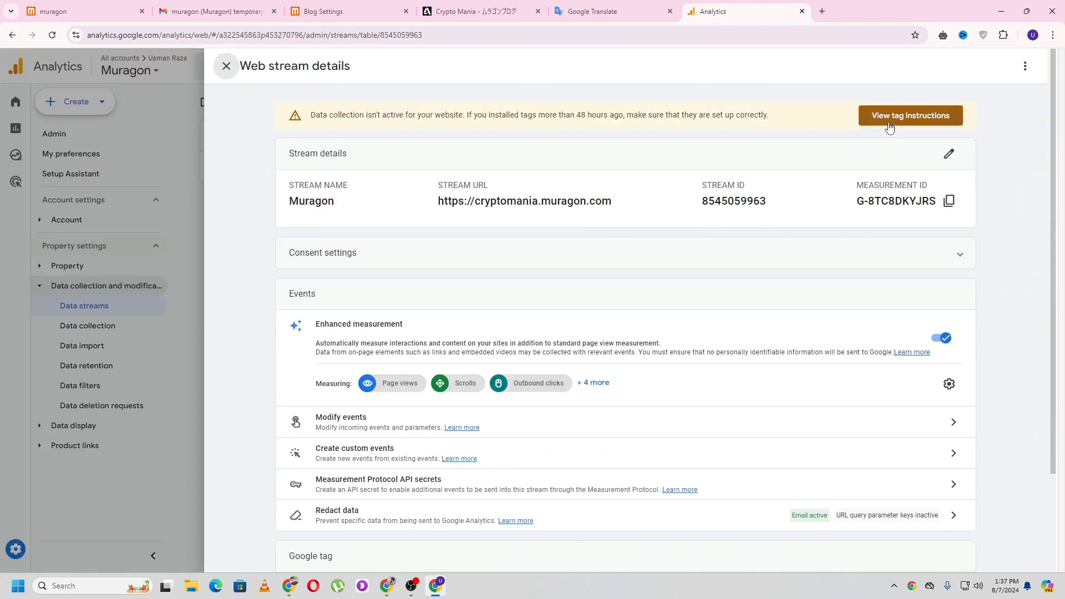
{"action": "left_click", "coordinate": [919, 123]}
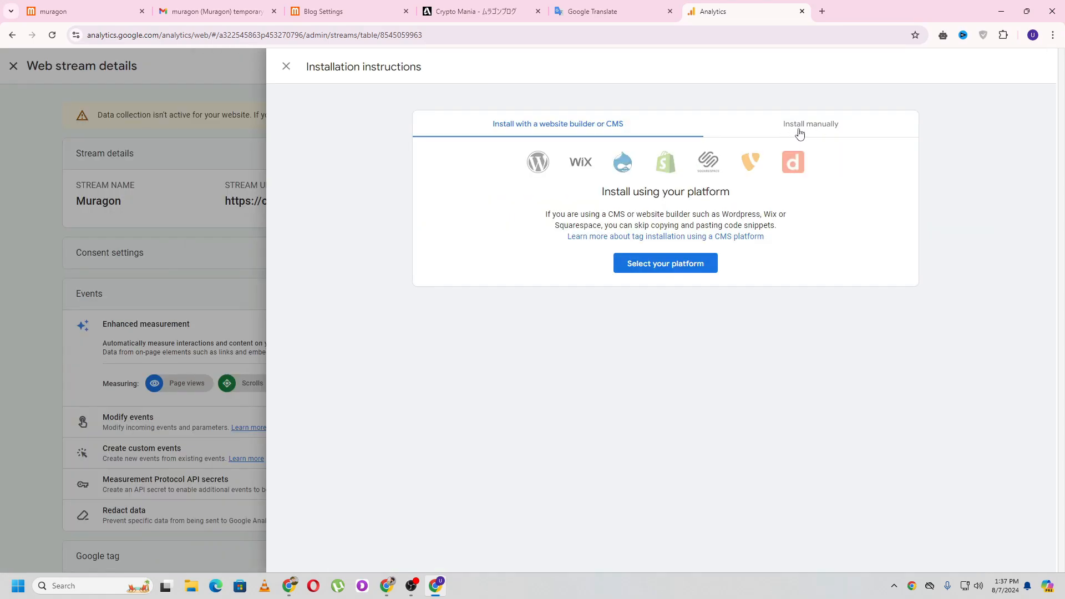
{"action": "left_click", "coordinate": [802, 128]}
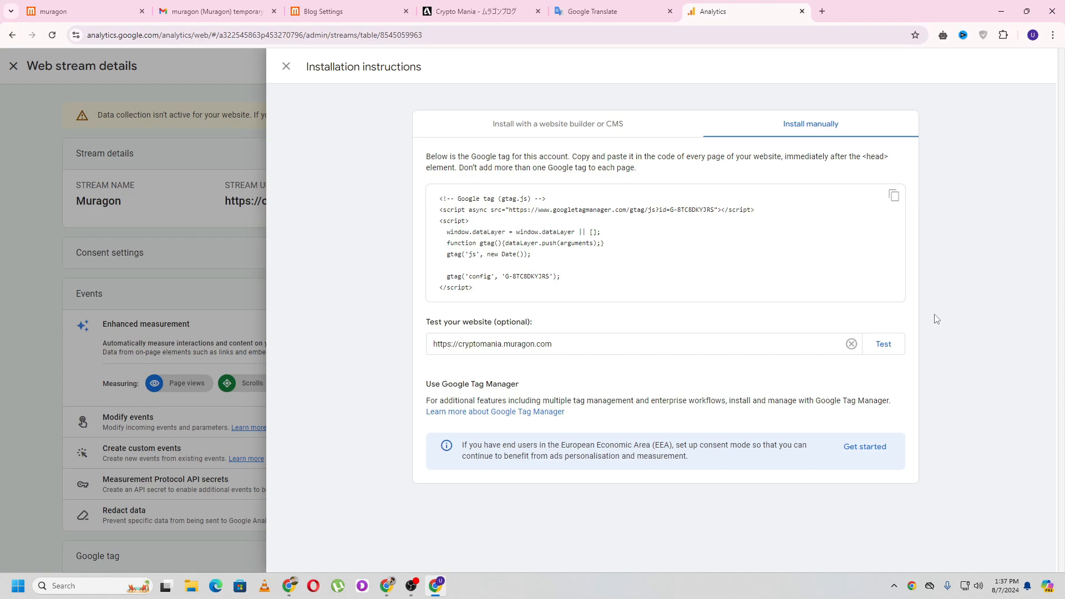
{"action": "left_click", "coordinate": [889, 350]}
{"action": "left_click", "coordinate": [286, 67]}
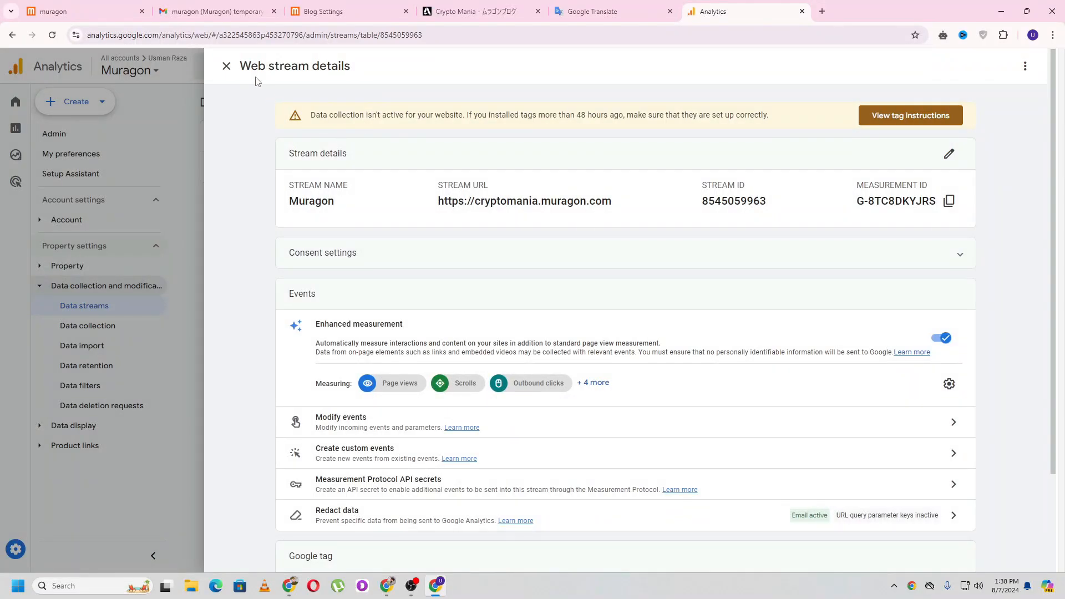
{"action": "left_click", "coordinate": [226, 66]}
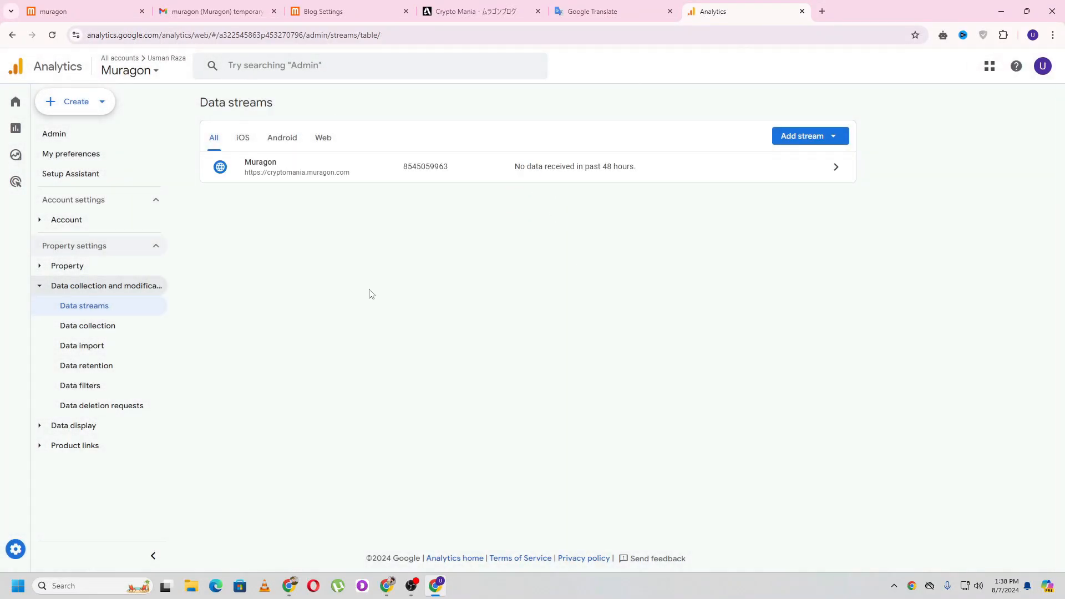
Close Google Analytics and open Google Search Console in a new browser tab.
{"action": "left_click", "coordinate": [802, 11]}
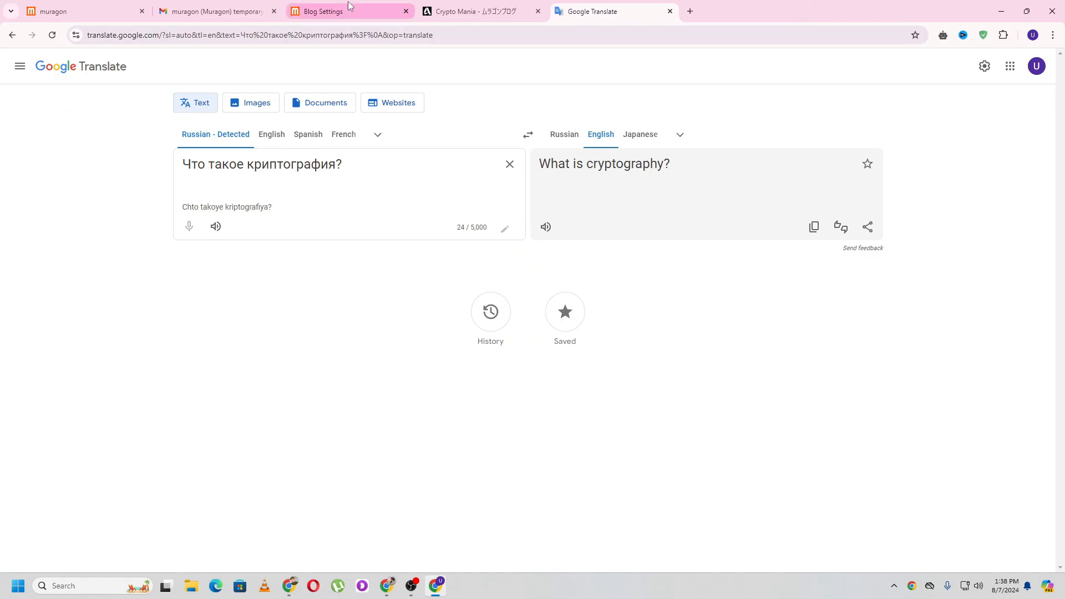
{"action": "left_click", "coordinate": [463, 6]}
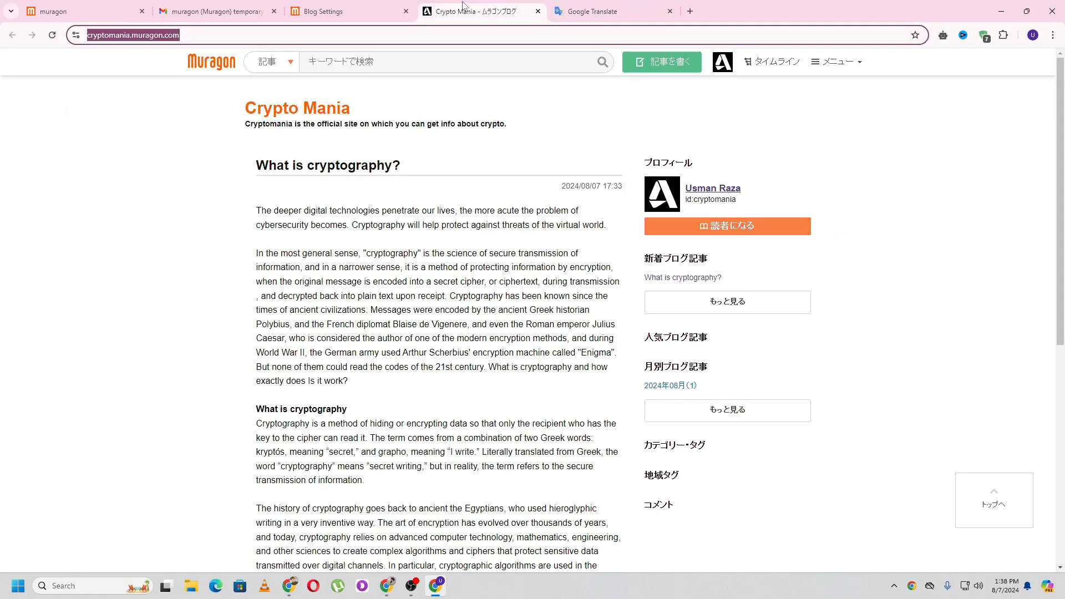
{"action": "left_click", "coordinate": [691, 14]}
{"action": "type", "text": "google search console"}
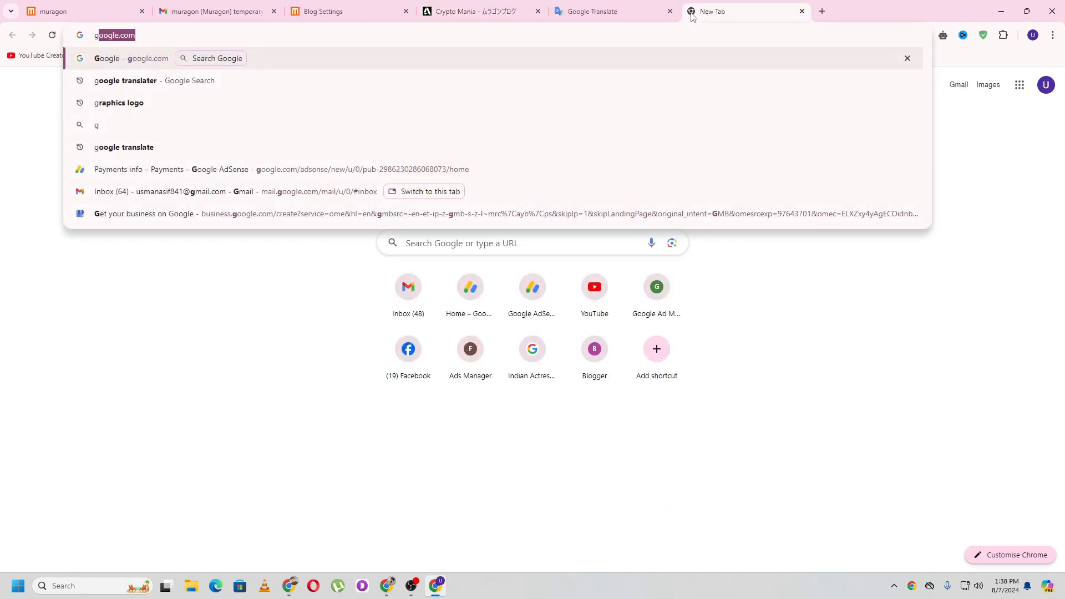
{"action": "key", "text": "Return"}
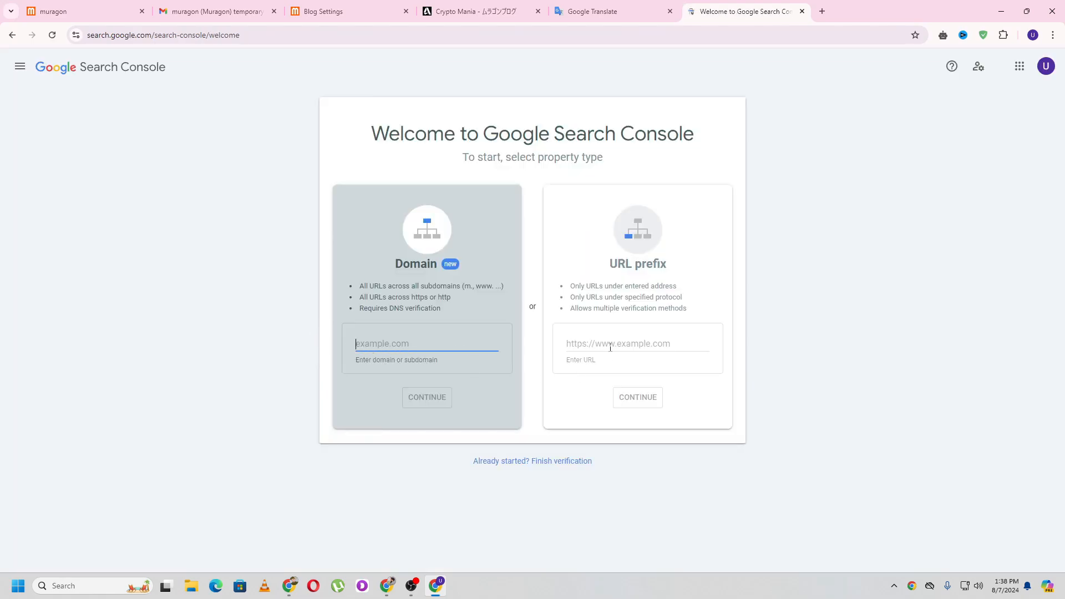
{"action": "left_click", "coordinate": [611, 346]}
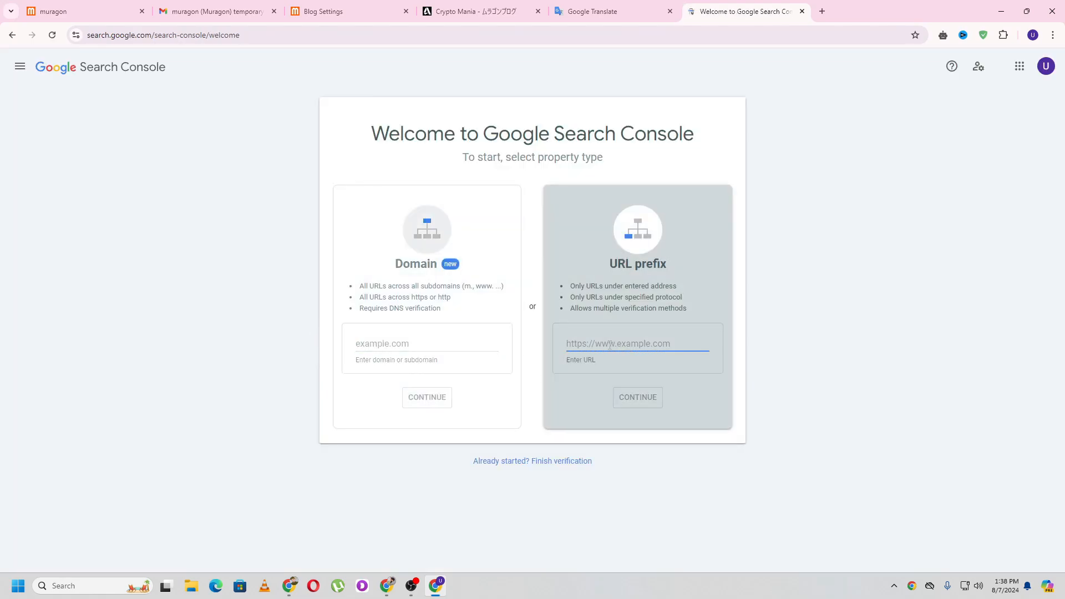
{"action": "left_click", "coordinate": [477, 11]}
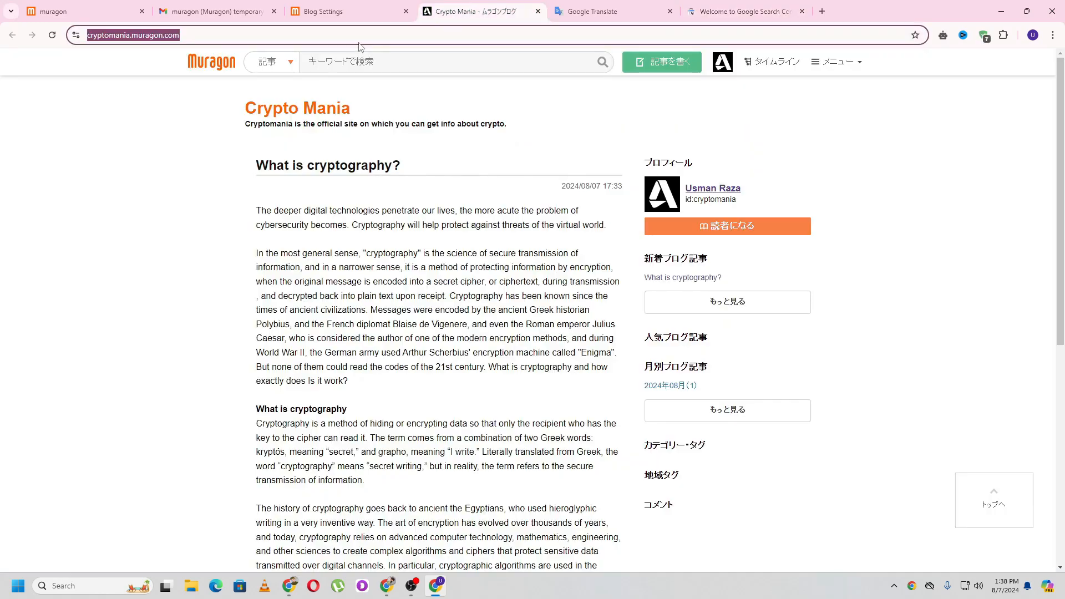
{"action": "left_click", "coordinate": [744, 11]}
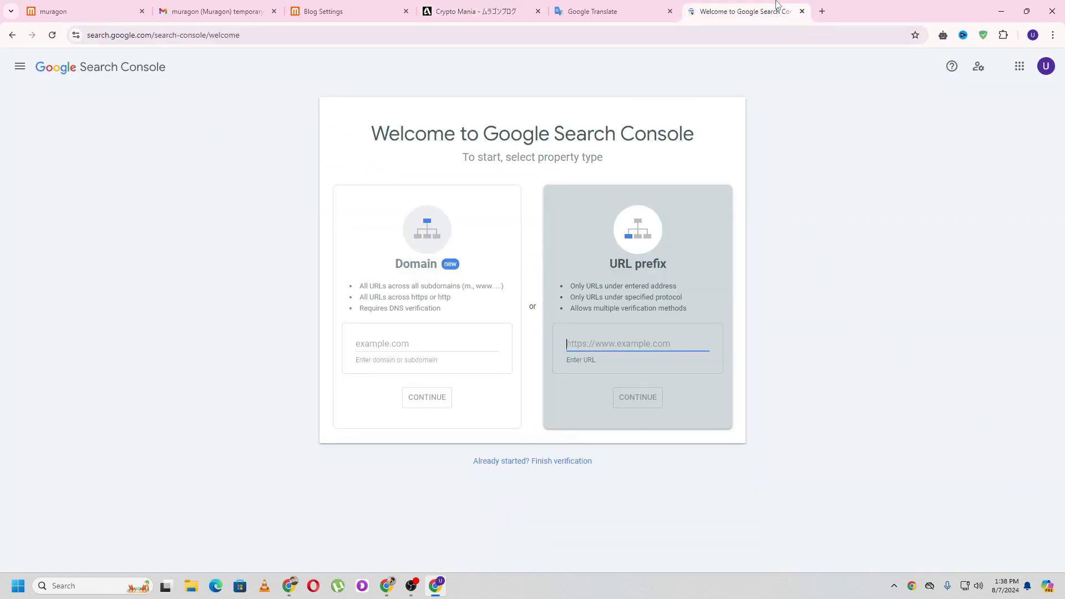
{"action": "type", "text": "https://cryptomania.muragon.com/"}
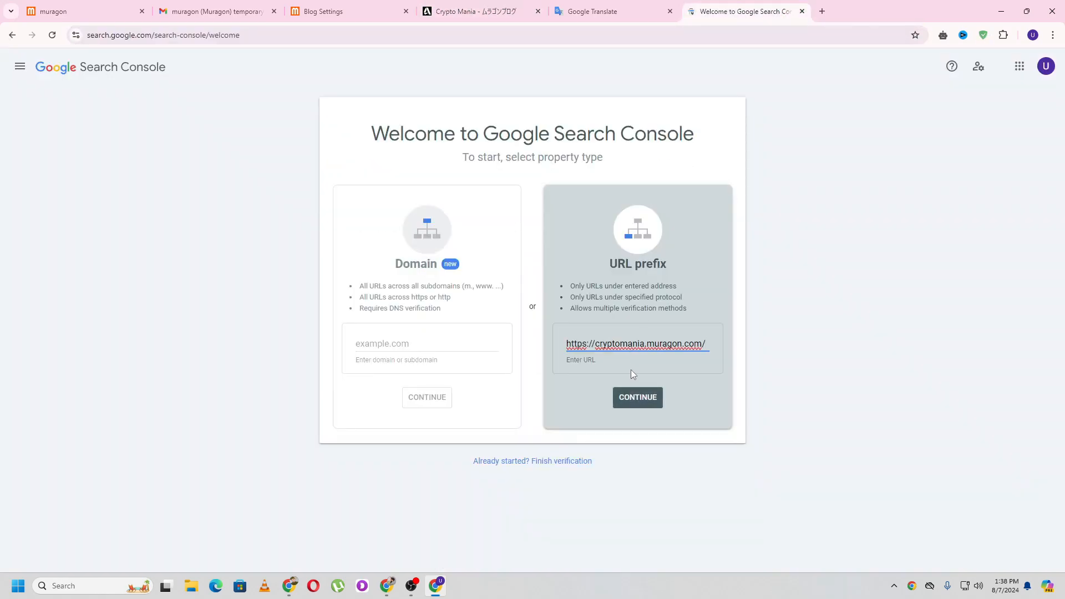
{"action": "left_click", "coordinate": [635, 400]}
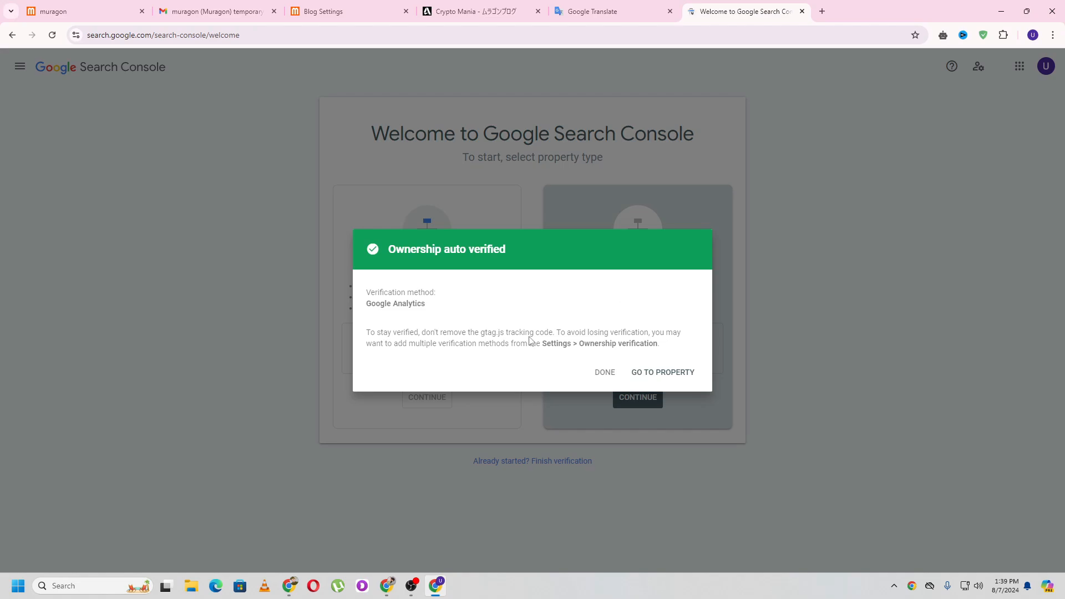
{"action": "left_click", "coordinate": [678, 377]}
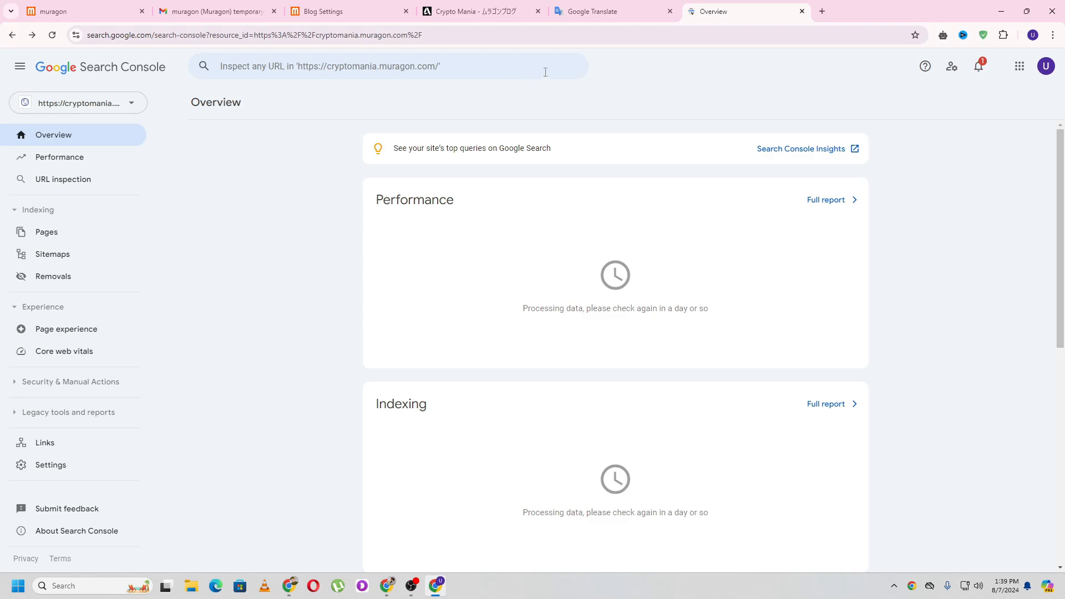
Copy the web address of the Crypto Mania blog's public home page.
{"action": "left_click", "coordinate": [359, 10]}
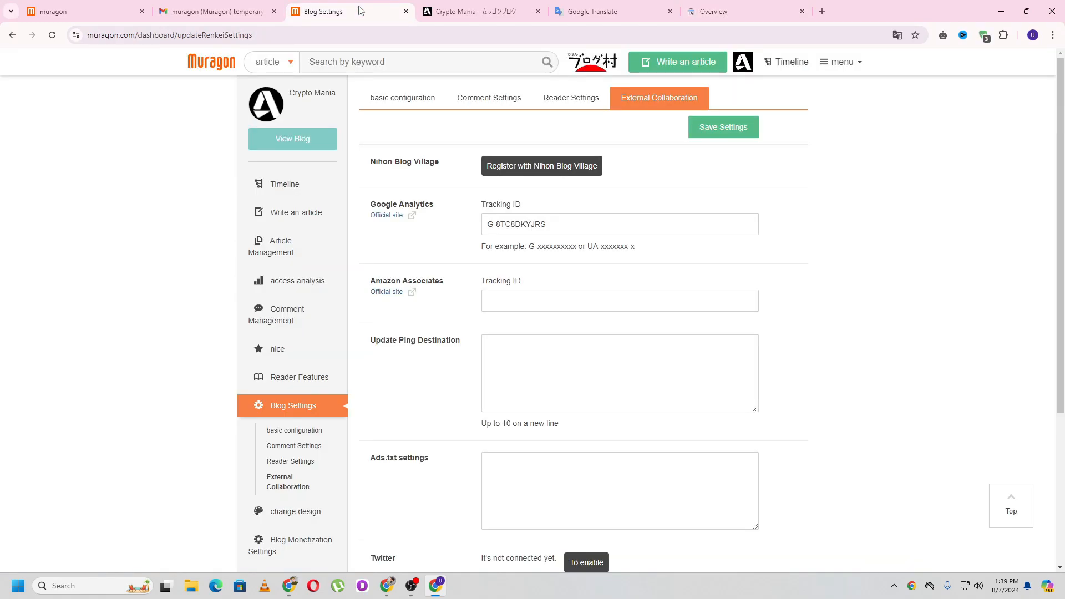
{"action": "key", "text": "ctrl+Tab"}
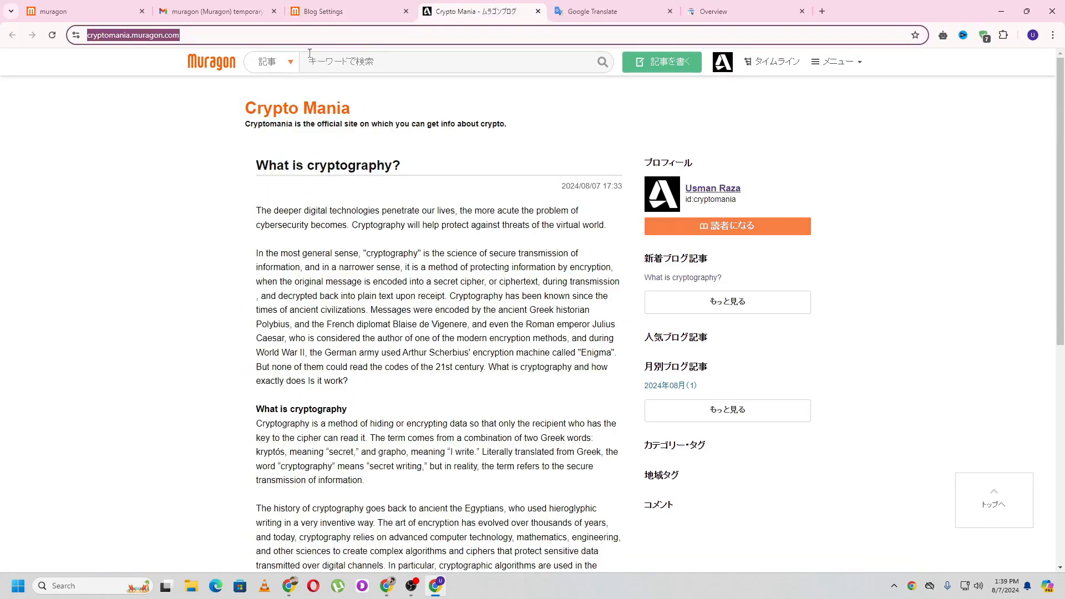
{"action": "left_click", "coordinate": [210, 34]}
{"action": "triple_click", "coordinate": [210, 33]}
{"action": "key", "text": "ctrl+c"}
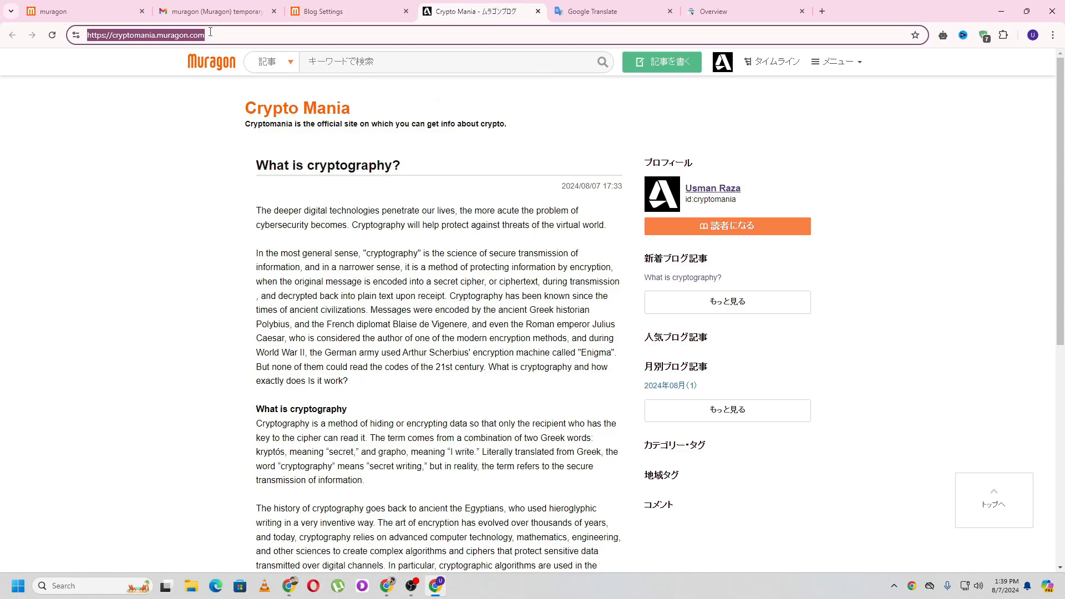
Switch to Google AdSense and add the copied blog address as a new site.
{"action": "left_click", "coordinate": [398, 583]}
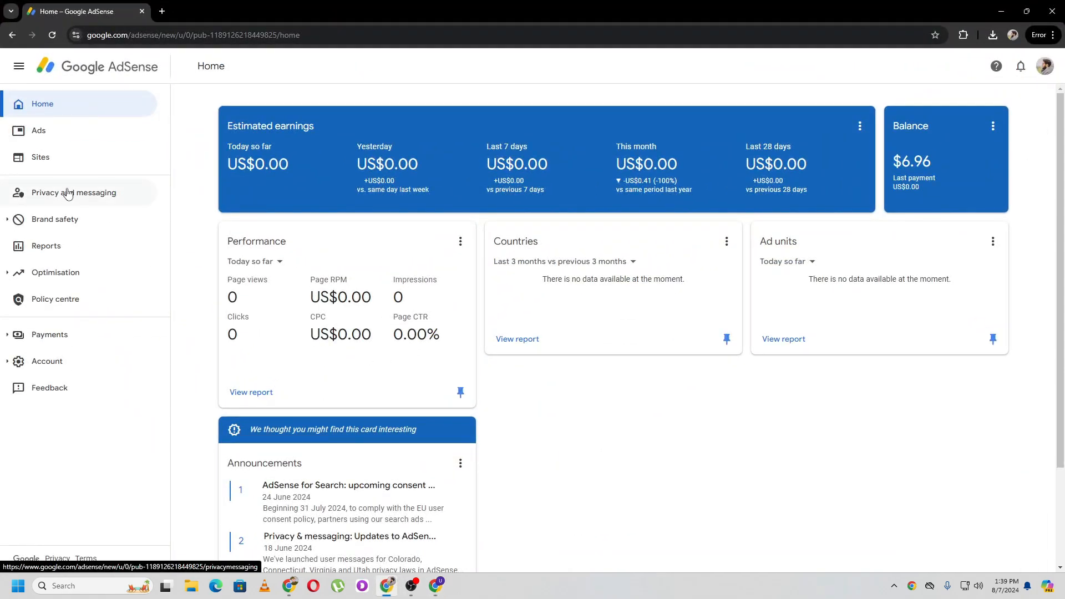
{"action": "left_click", "coordinate": [47, 159]}
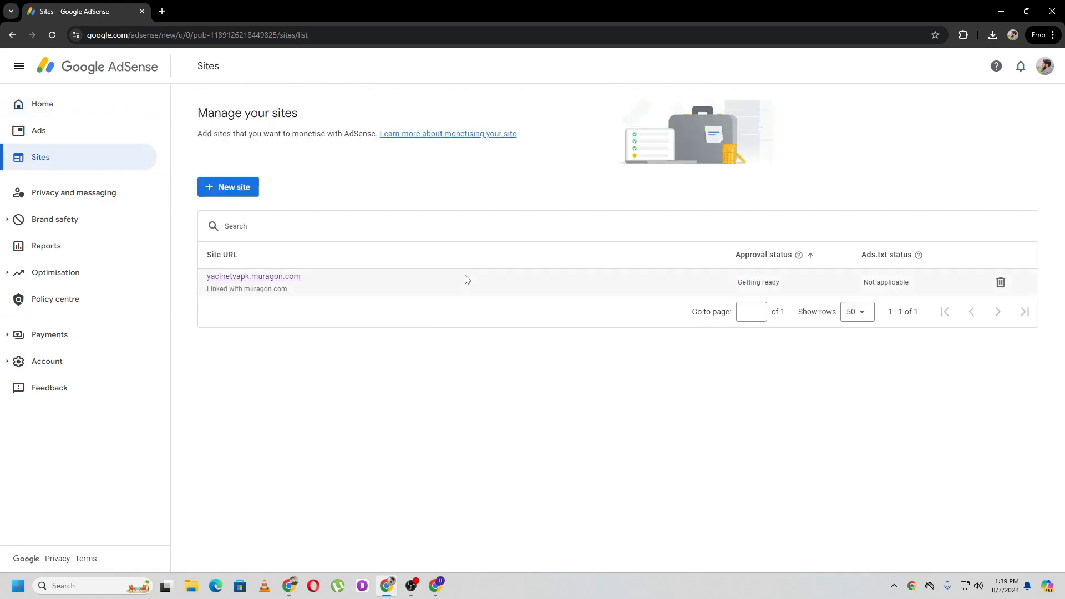
{"action": "left_click", "coordinate": [237, 187]}
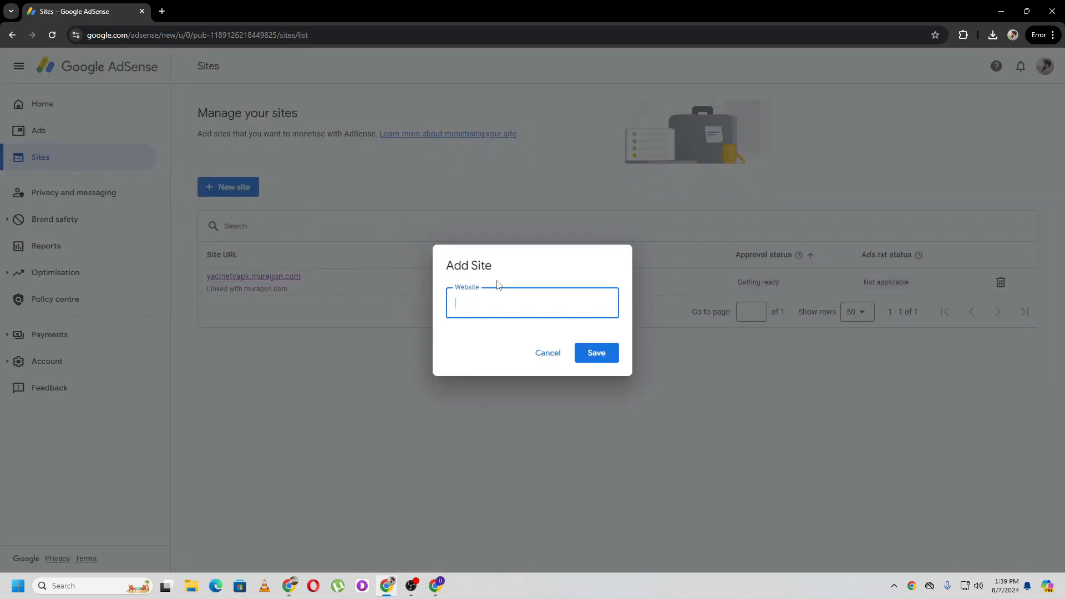
{"action": "key", "text": "ctrl+v"}
{"action": "left_click", "coordinate": [602, 358]}
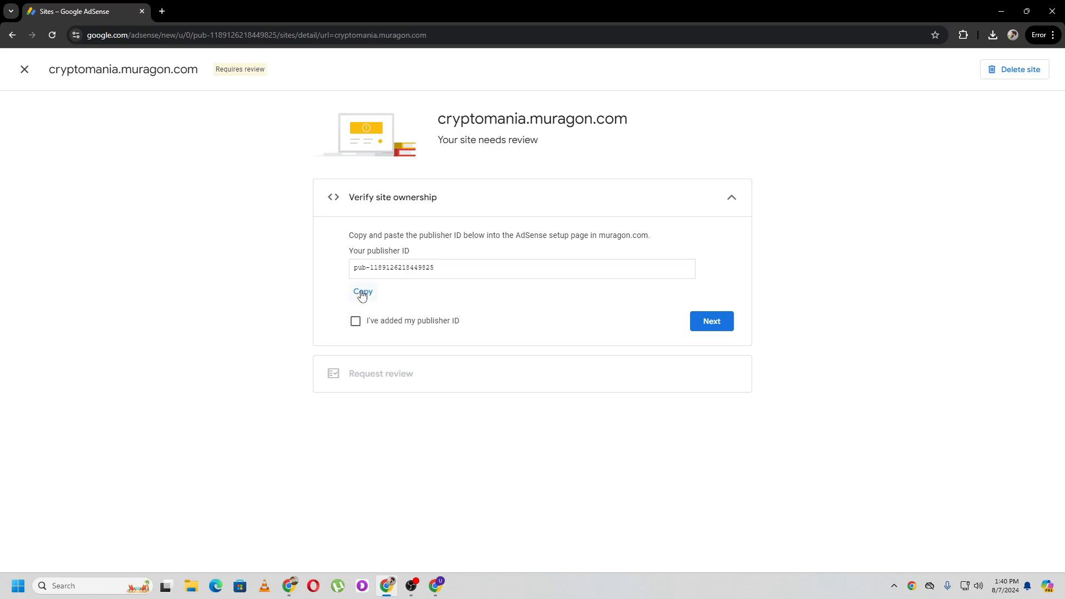
Copy the AdSense publisher ID and review the AdSense participation conditions in Crypto Mania's Muragon blog monetization settings.
{"action": "left_click", "coordinate": [363, 292]}
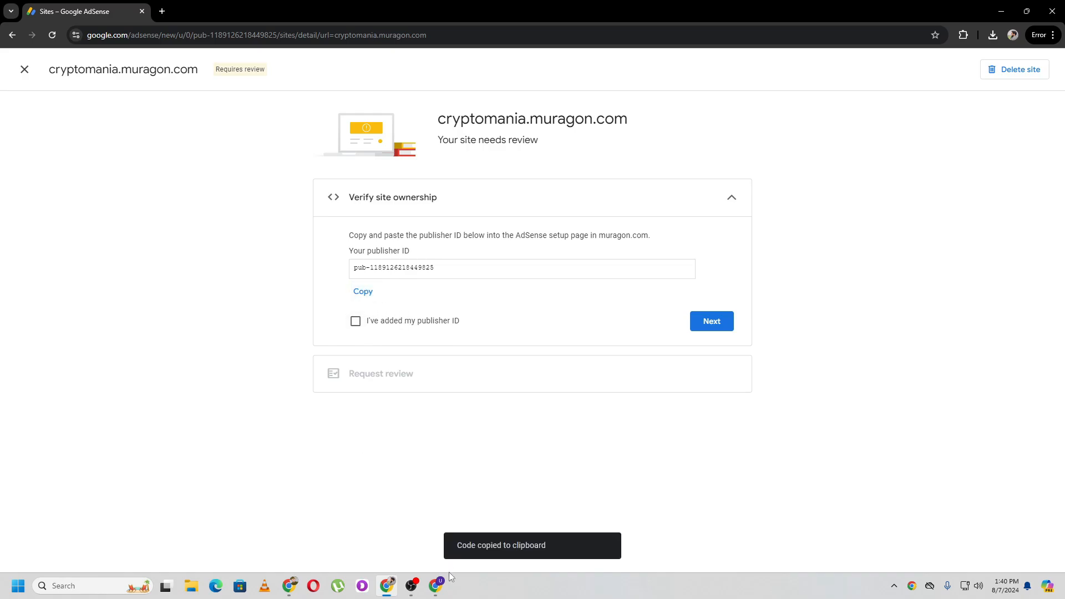
{"action": "left_click", "coordinate": [436, 585]}
{"action": "left_click", "coordinate": [361, 12]}
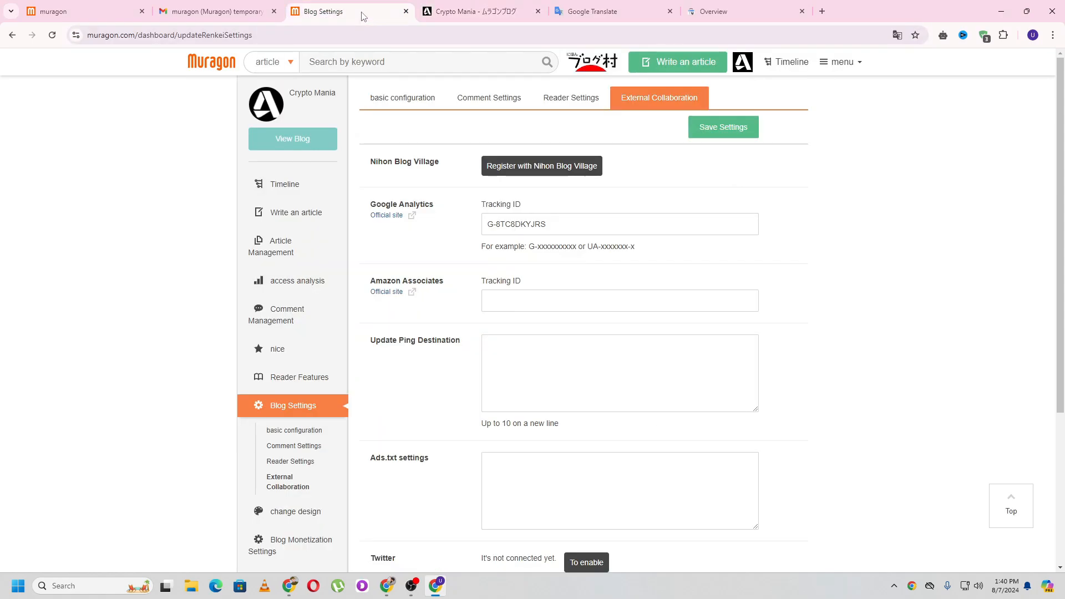
{"action": "scroll", "coordinate": [304, 316], "scroll_direction": "down", "scroll_amount": 3}
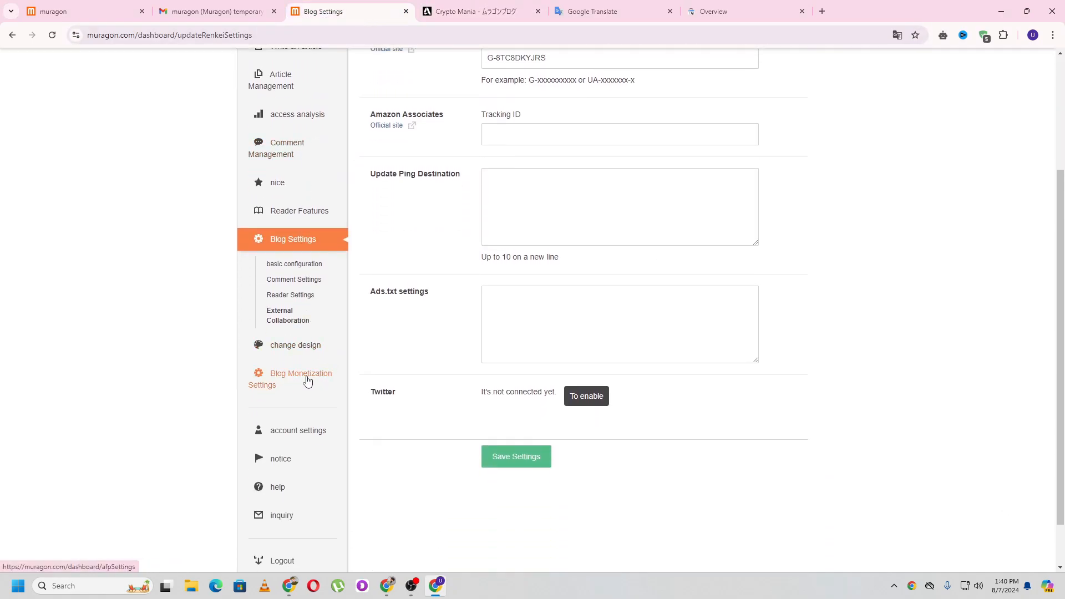
{"action": "left_click", "coordinate": [308, 380]}
{"action": "scroll", "coordinate": [429, 399], "scroll_direction": "down", "scroll_amount": 3}
{"action": "scroll", "coordinate": [456, 371], "scroll_direction": "up", "scroll_amount": 1}
{"action": "scroll", "coordinate": [489, 378], "scroll_direction": "up", "scroll_amount": 2}
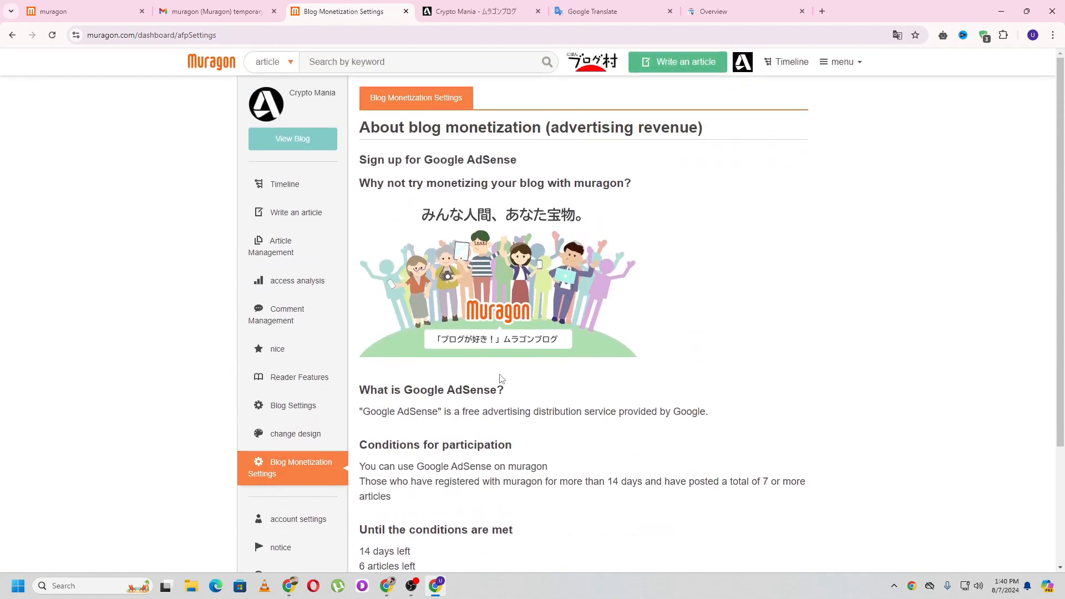
{"action": "scroll", "coordinate": [474, 400], "scroll_direction": "down", "scroll_amount": 3}
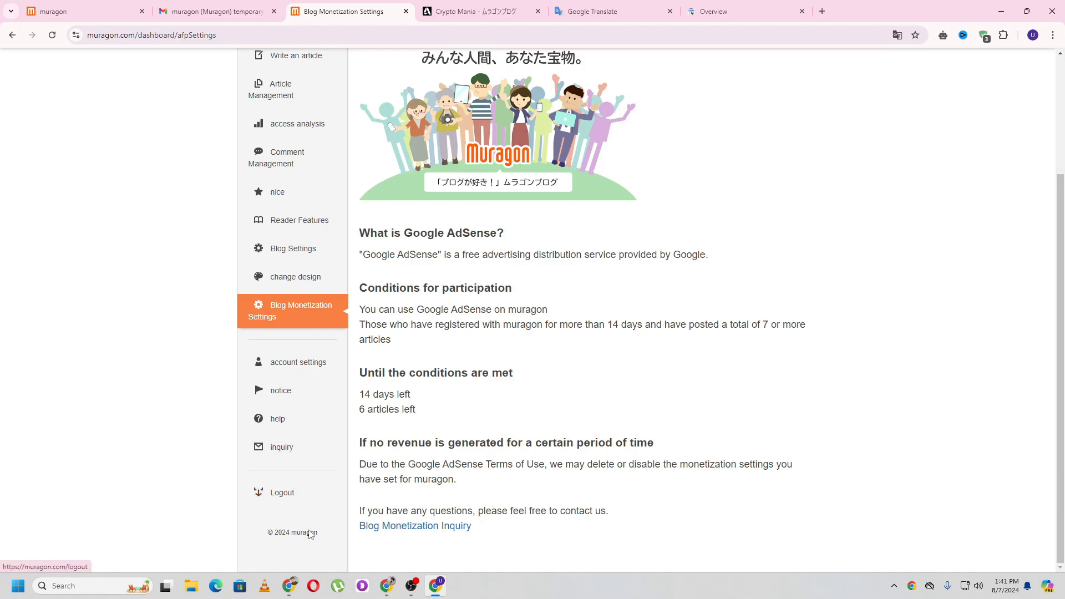
Switch to the Yacine TV APK blog's Muragon dashboard and examine the options in its blog monetization settings.
{"action": "left_click", "coordinate": [289, 586]}
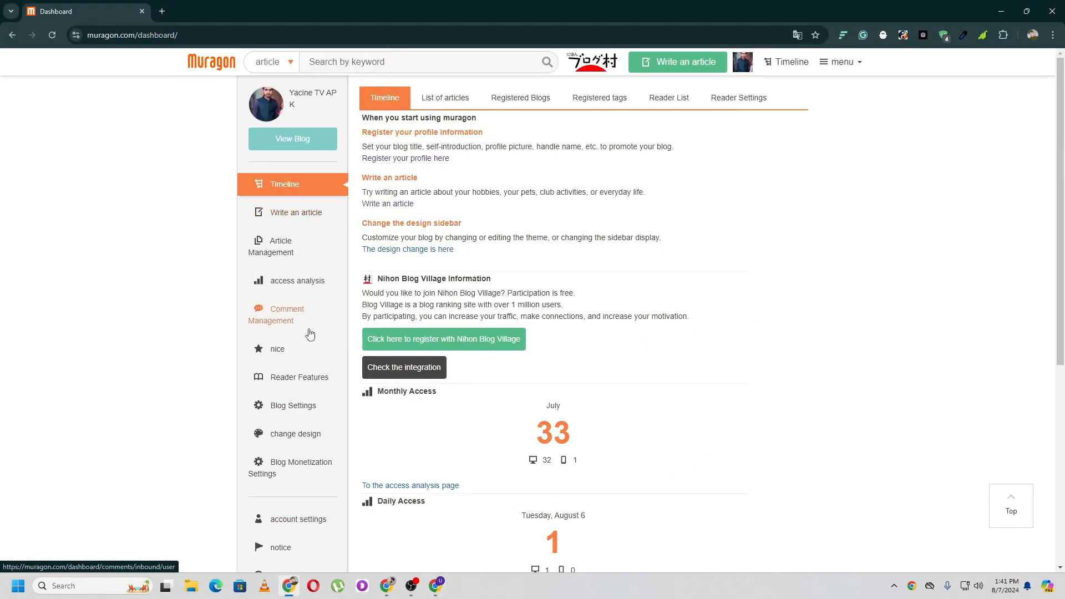
{"action": "scroll", "coordinate": [309, 333], "scroll_direction": "down", "scroll_amount": 3}
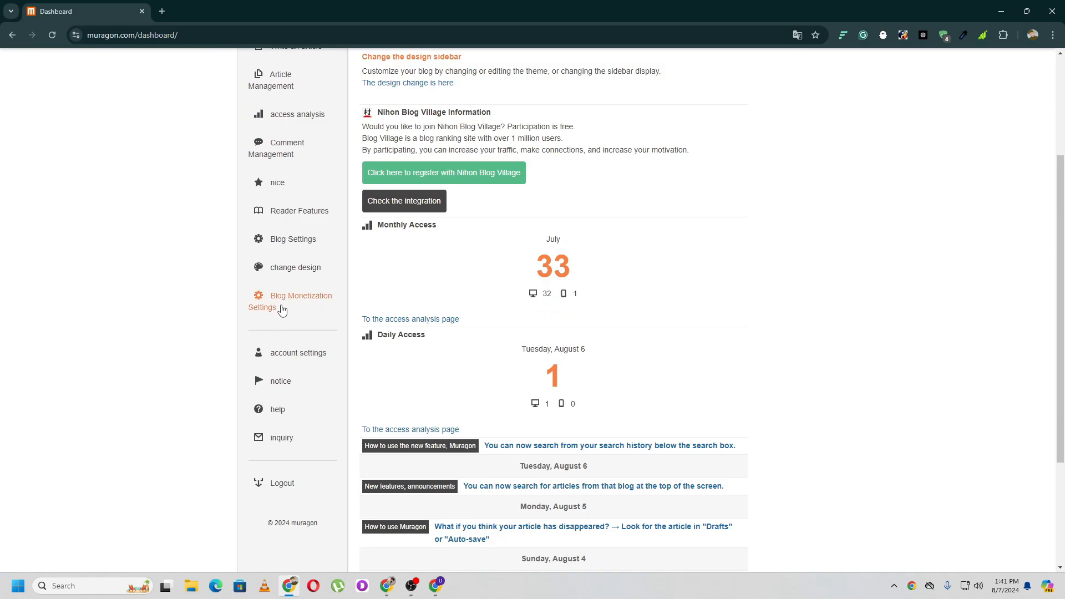
{"action": "left_click", "coordinate": [282, 309]}
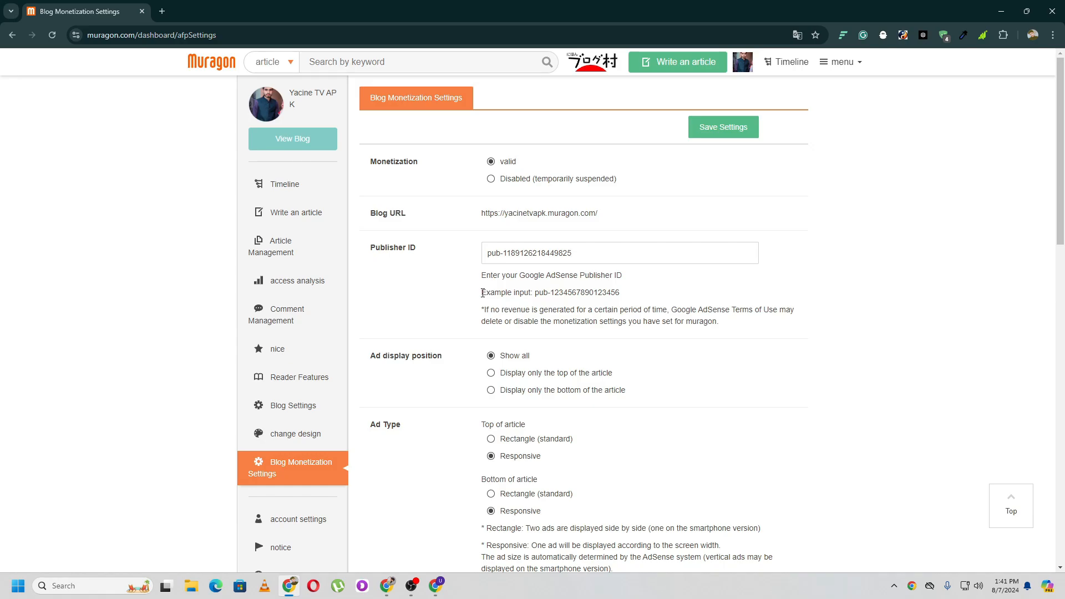
{"action": "scroll", "coordinate": [419, 294], "scroll_direction": "down", "scroll_amount": 2}
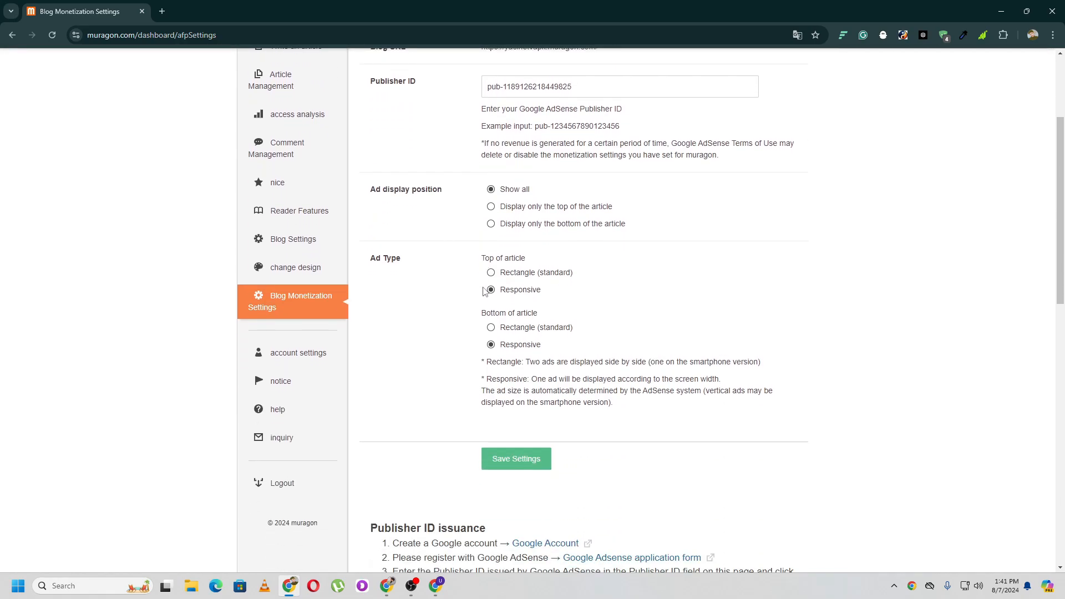
{"action": "scroll", "coordinate": [393, 271], "scroll_direction": "up", "scroll_amount": 2}
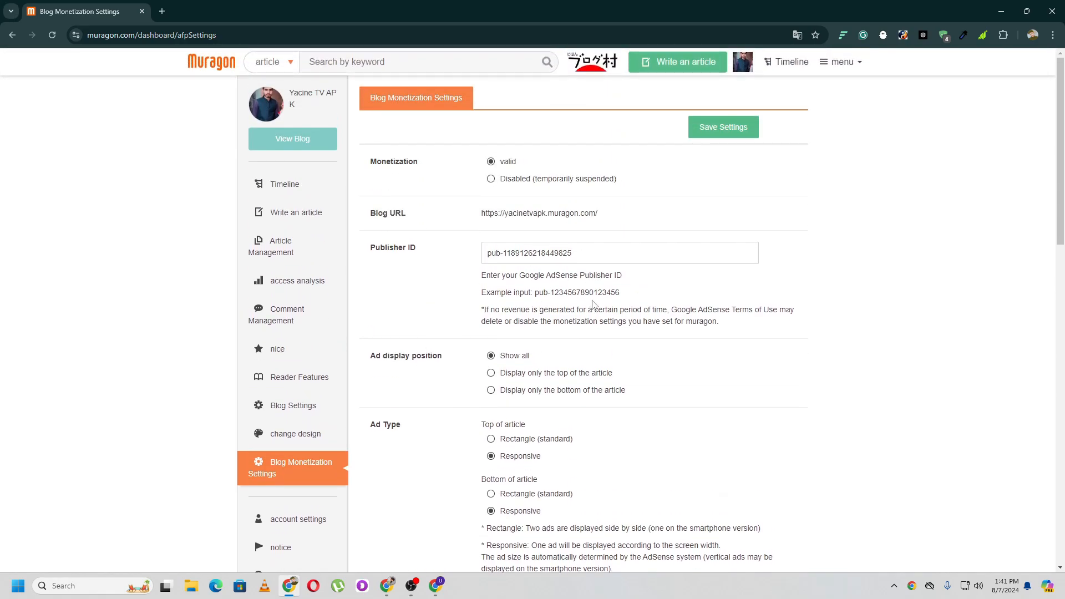
Replace the Yacine TV APK blog's publisher ID with the copied AdSense publisher ID and save the monetization settings.
{"action": "triple_click", "coordinate": [512, 254]}
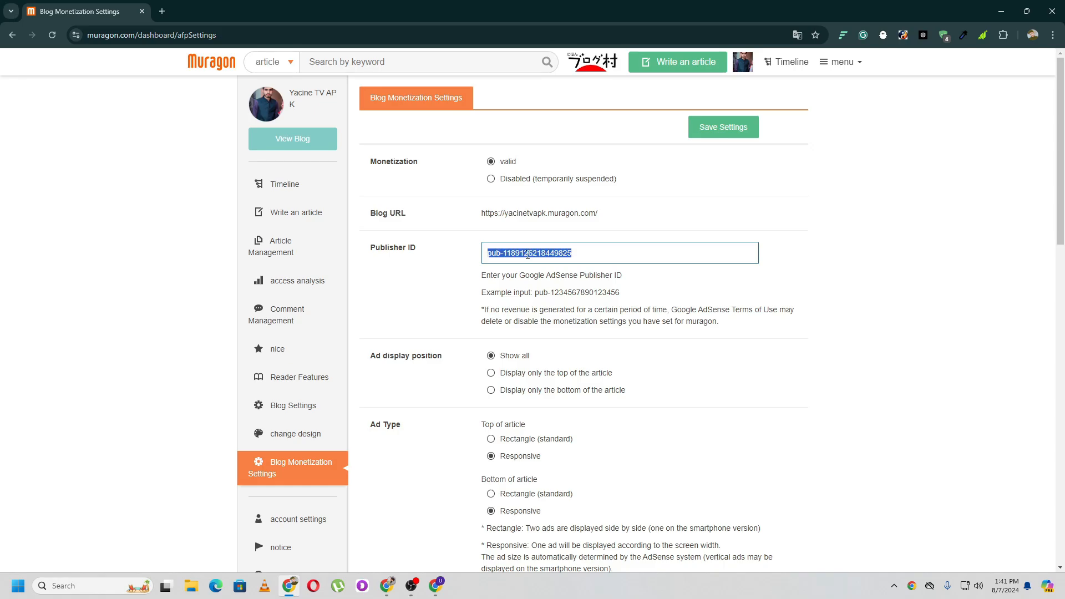
{"action": "key", "text": "BackSpace"}
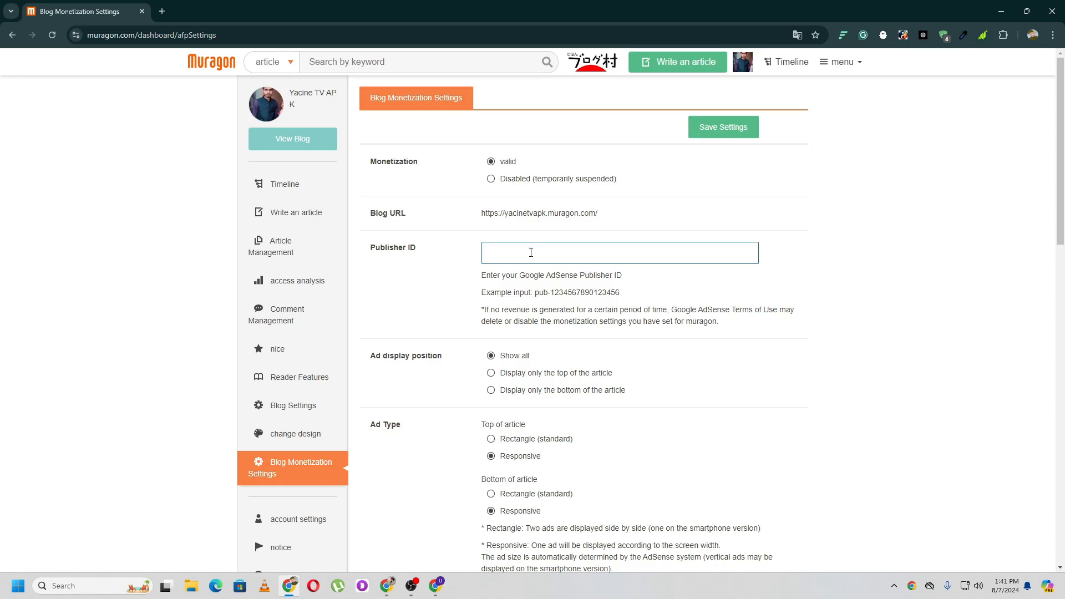
{"action": "left_click", "coordinate": [531, 252]}
{"action": "left_click", "coordinate": [447, 264]}
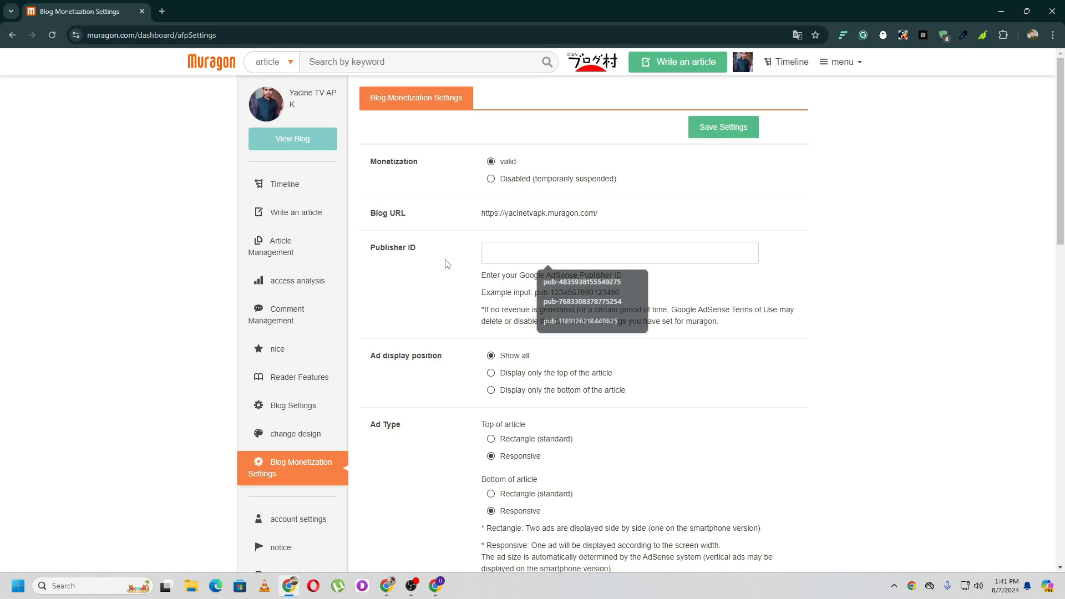
{"action": "left_click", "coordinate": [491, 253]}
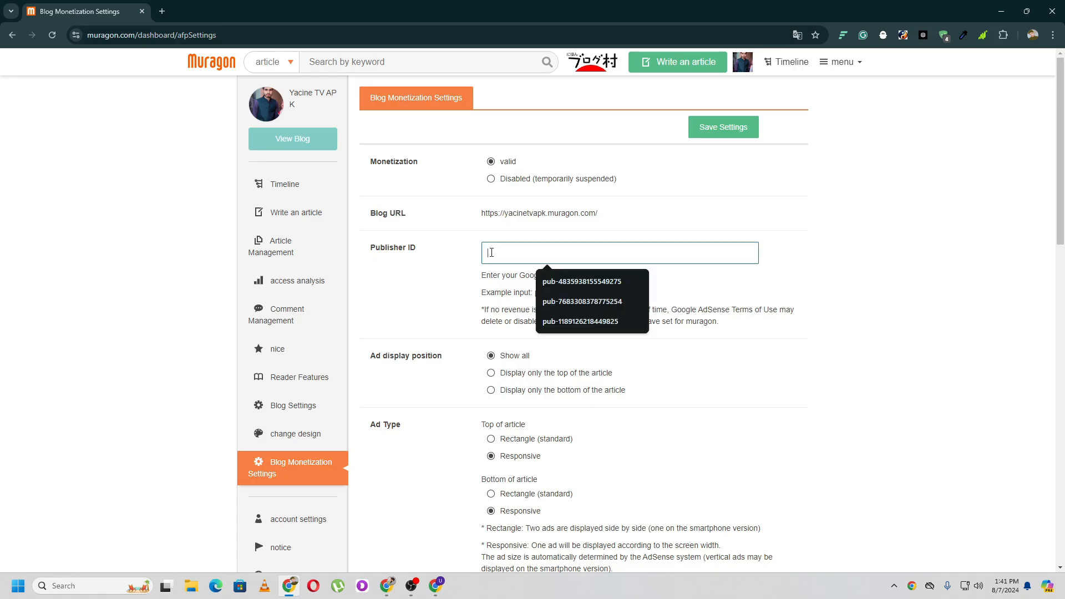
{"action": "key", "text": "ctrl+v"}
{"action": "left_click", "coordinate": [460, 269]}
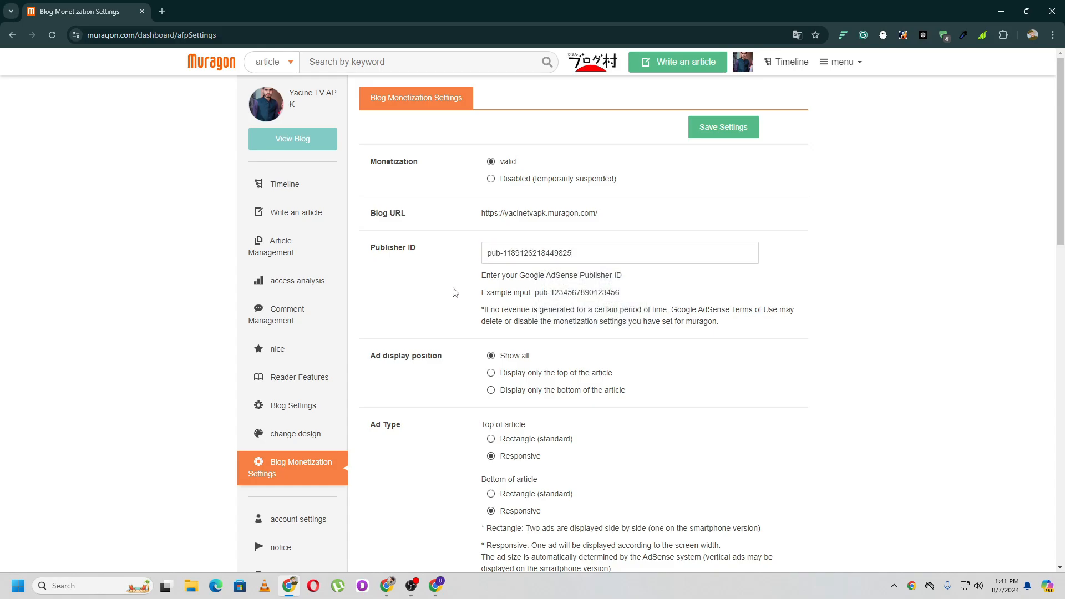
{"action": "scroll", "coordinate": [458, 298], "scroll_direction": "down", "scroll_amount": 5}
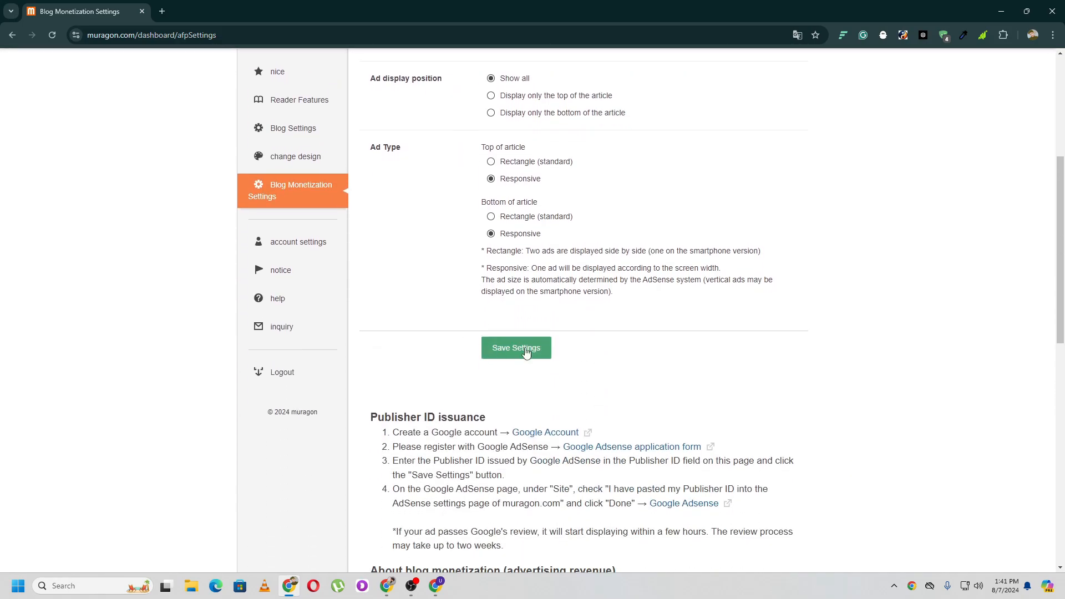
{"action": "left_click", "coordinate": [515, 349]}
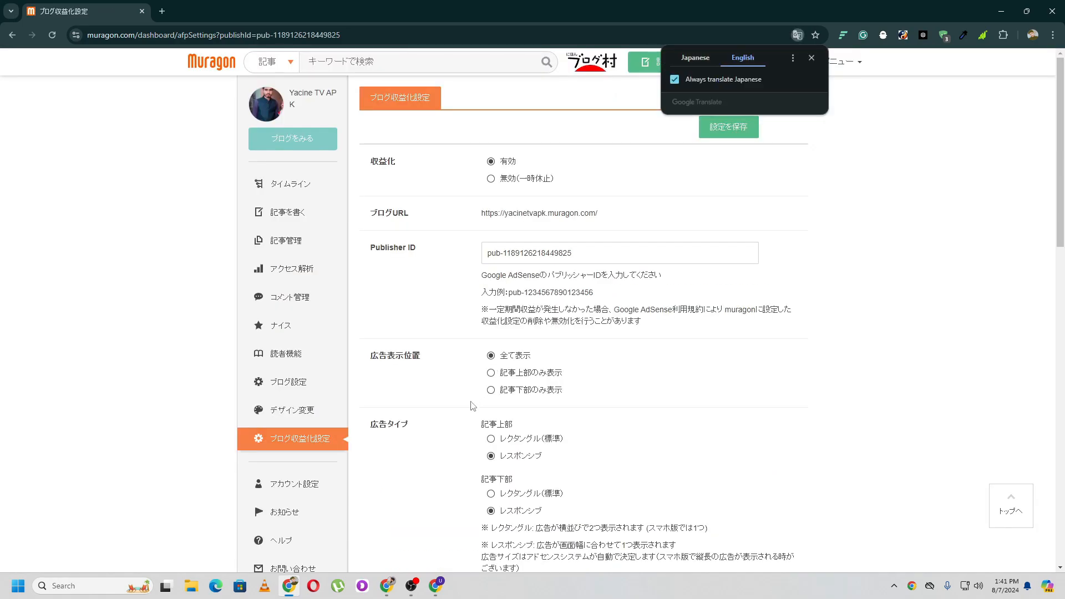
Confirm in AdSense that the publisher ID has been added, proceed to the review request for cryptomania.muragon.com, and close the site details.
{"action": "left_click", "coordinate": [389, 587]}
{"action": "left_click", "coordinate": [407, 322]}
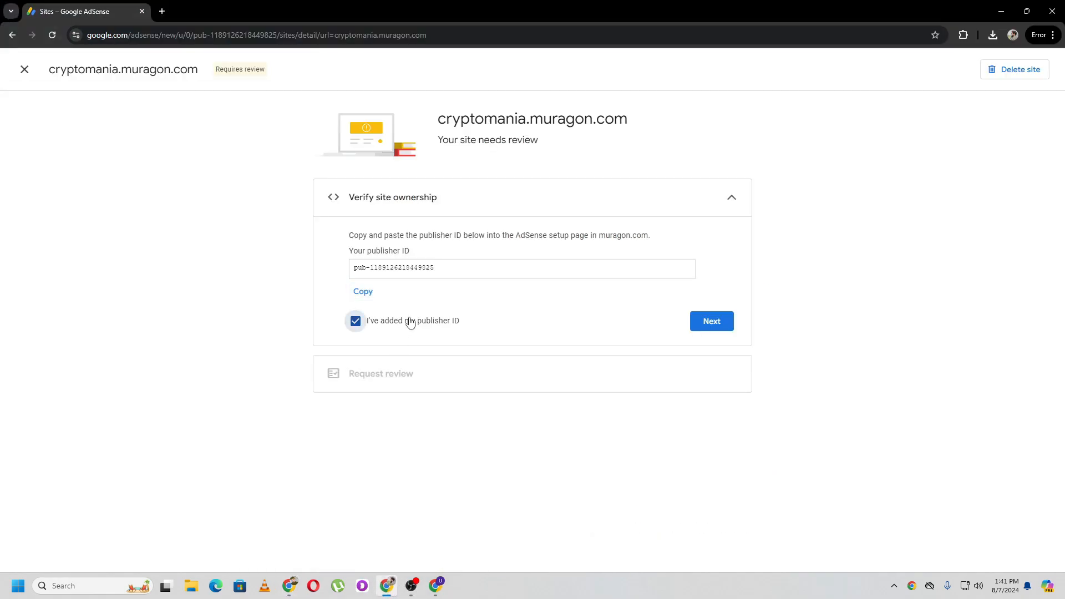
{"action": "left_click", "coordinate": [701, 323]}
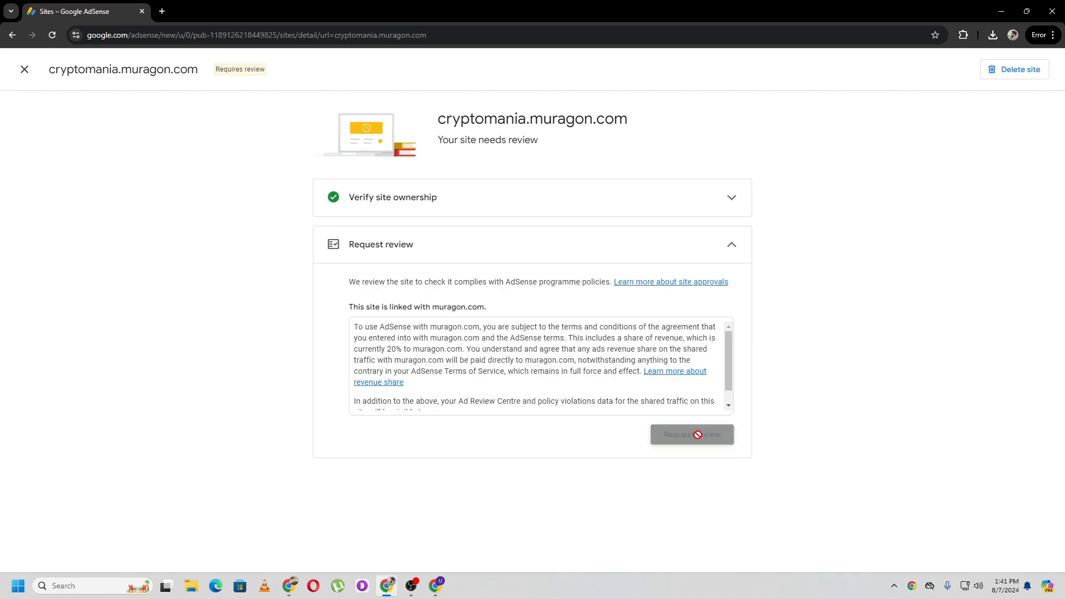
{"action": "left_click", "coordinate": [25, 69]}
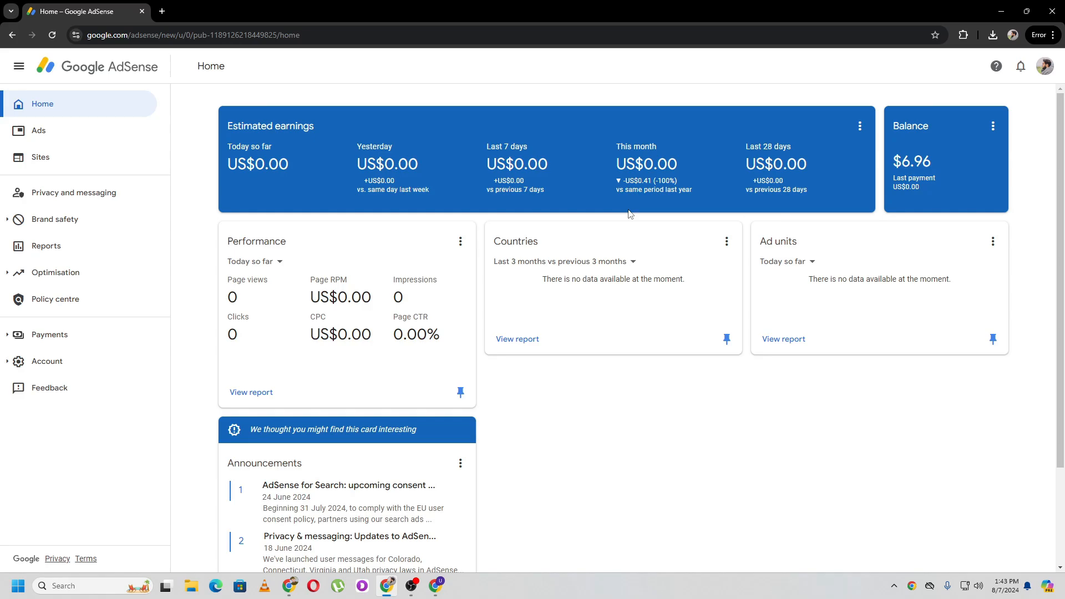
Return to the Crypto Mania blog's monetization settings in Muragon.
{"action": "left_click", "coordinate": [438, 588]}
{"action": "scroll", "coordinate": [349, 278], "scroll_direction": "up", "scroll_amount": 3}
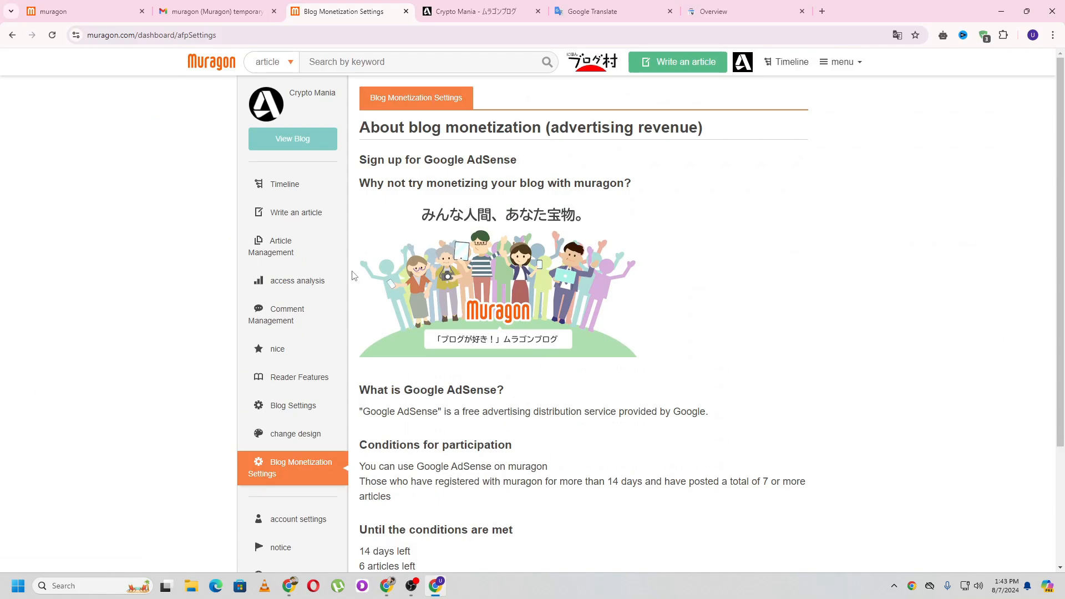